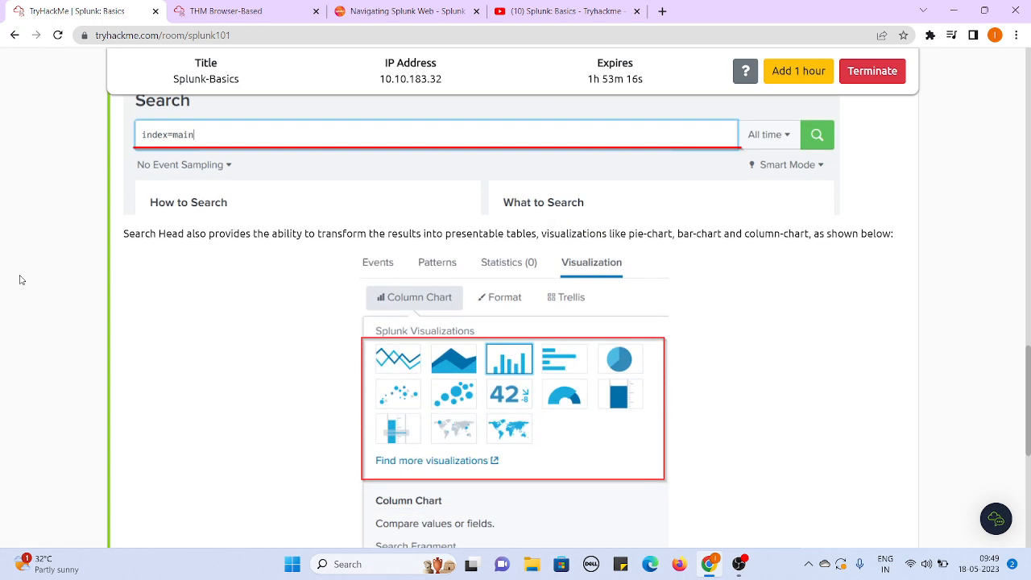
{"action": "scroll", "coordinate": [22, 280], "scroll_direction": "down", "scroll_amount": 2}
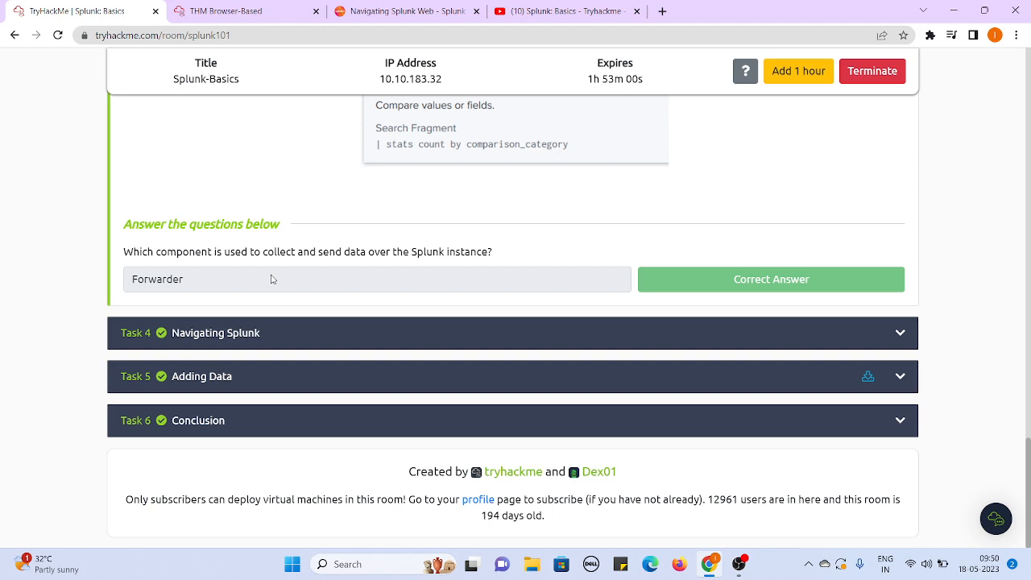
- Review the Task 3 material on the Splunk forwarder, indexer and Search Head, including the question about the data-collecting component
{"action": "scroll", "coordinate": [272, 278], "scroll_direction": "up", "scroll_amount": 10}
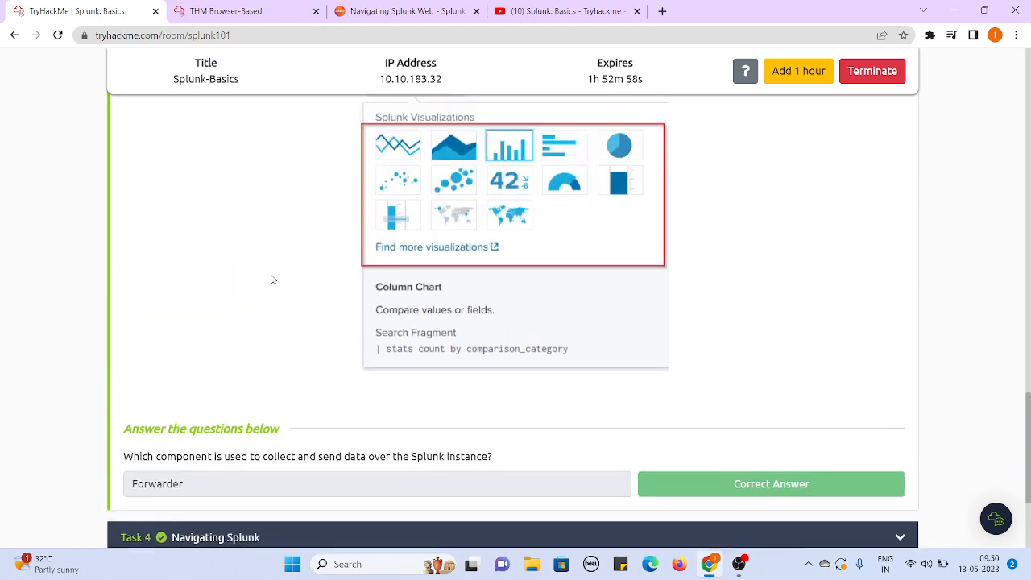
{"action": "scroll", "coordinate": [271, 279], "scroll_direction": "up", "scroll_amount": 3}
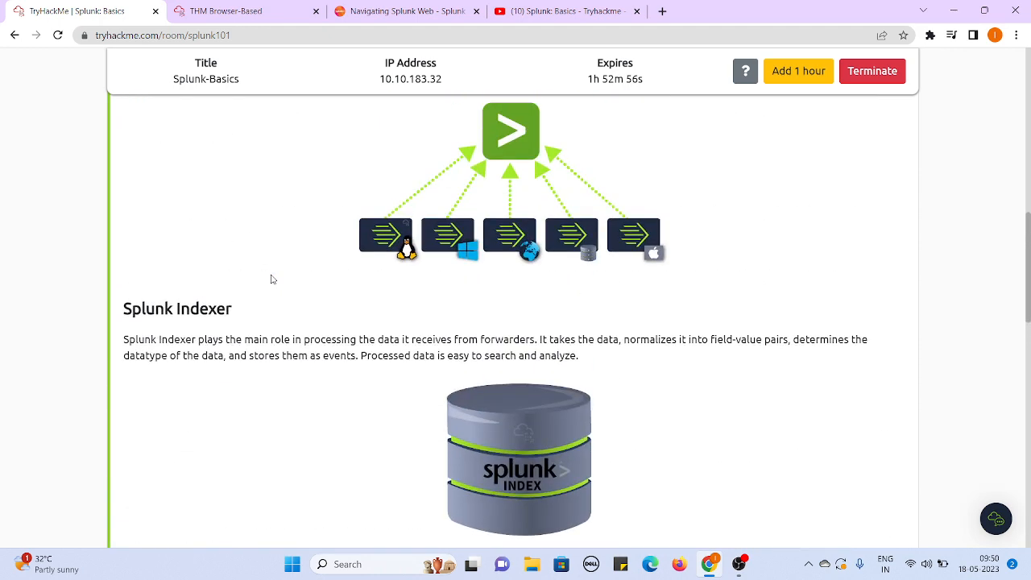
{"action": "scroll", "coordinate": [271, 279], "scroll_direction": "down", "scroll_amount": 3}
{"action": "scroll", "coordinate": [271, 279], "scroll_direction": "down", "scroll_amount": 3}
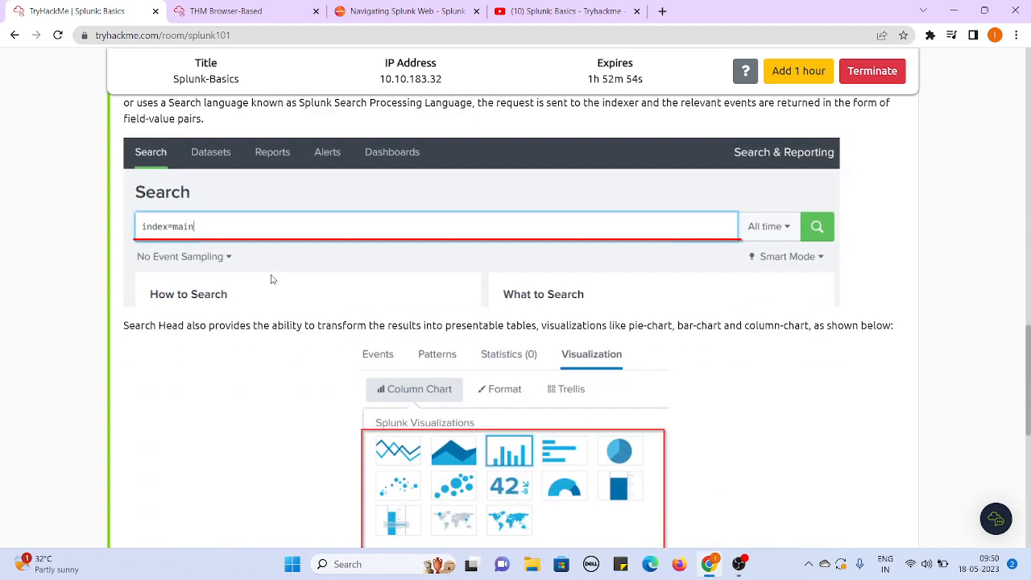
{"action": "scroll", "coordinate": [271, 279], "scroll_direction": "up", "scroll_amount": 4}
{"action": "scroll", "coordinate": [271, 278], "scroll_direction": "up", "scroll_amount": 1}
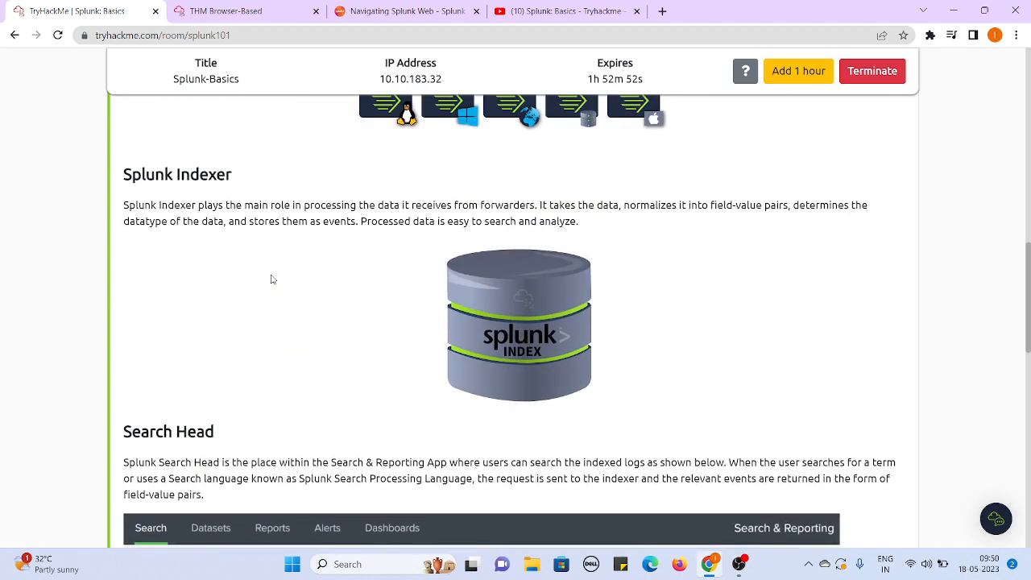
{"action": "scroll", "coordinate": [271, 278], "scroll_direction": "down", "scroll_amount": 1}
{"action": "scroll", "coordinate": [271, 278], "scroll_direction": "up", "scroll_amount": 2}
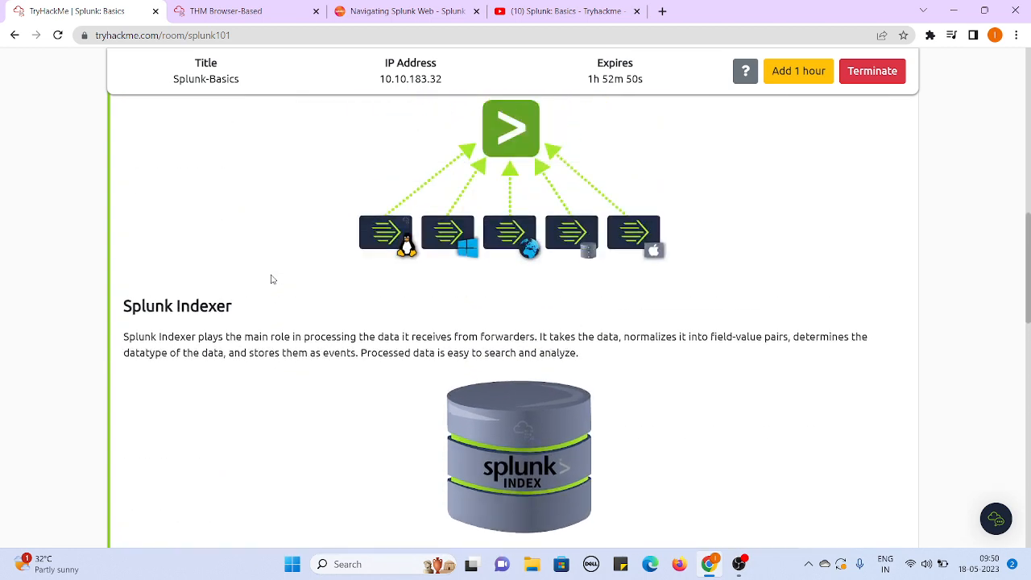
{"action": "scroll", "coordinate": [272, 278], "scroll_direction": "up", "scroll_amount": 1}
{"action": "scroll", "coordinate": [272, 279], "scroll_direction": "down", "scroll_amount": 3}
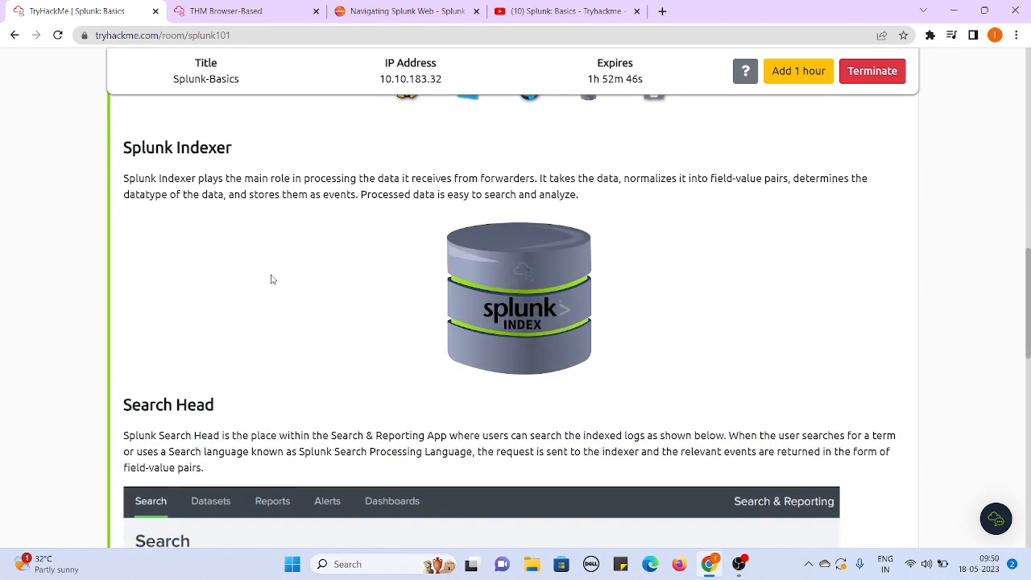
{"action": "scroll", "coordinate": [271, 279], "scroll_direction": "down", "scroll_amount": 5}
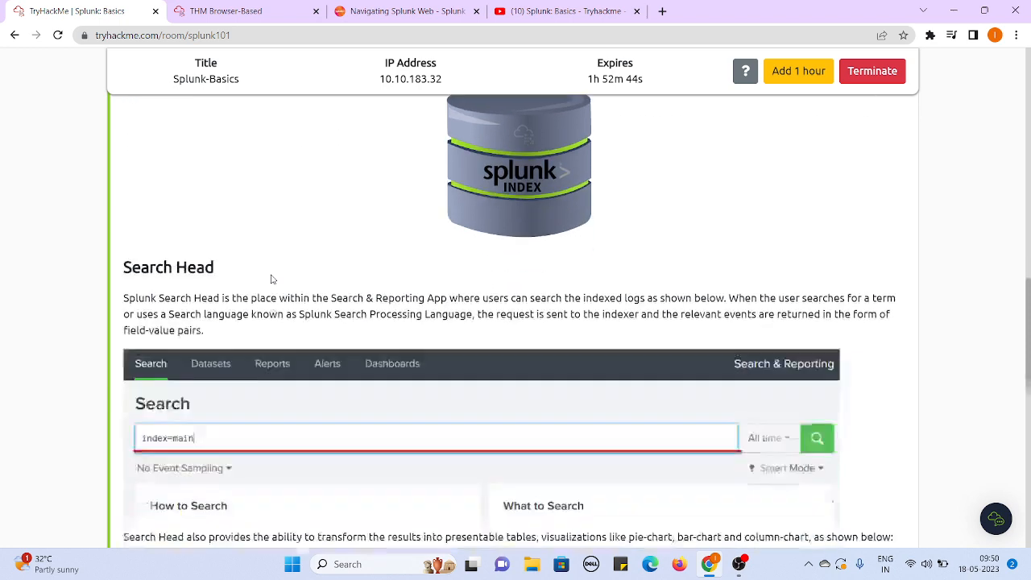
{"action": "scroll", "coordinate": [271, 278], "scroll_direction": "up", "scroll_amount": 1}
{"action": "scroll", "coordinate": [271, 278], "scroll_direction": "down", "scroll_amount": 1}
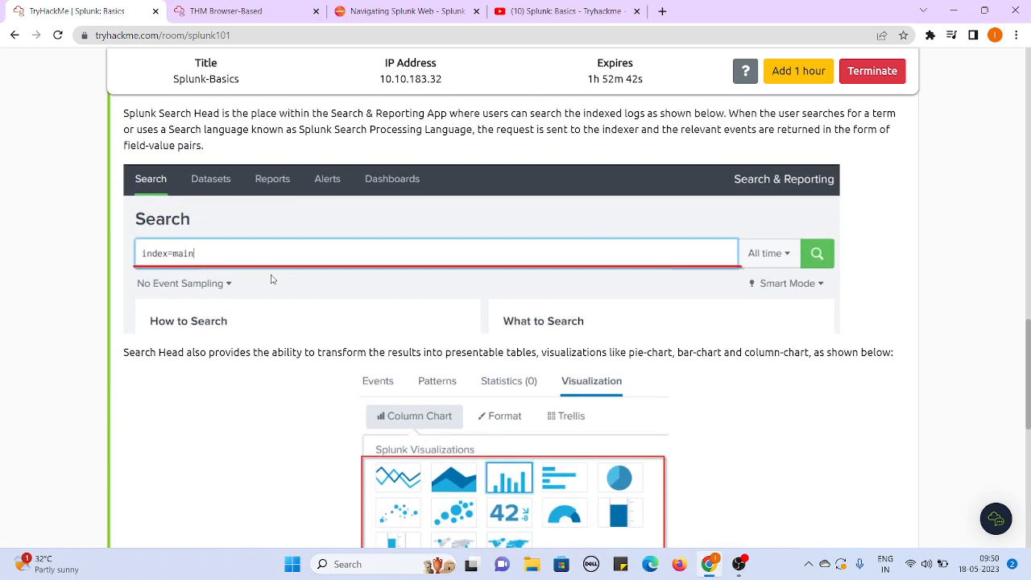
{"action": "scroll", "coordinate": [271, 278], "scroll_direction": "down", "scroll_amount": 2}
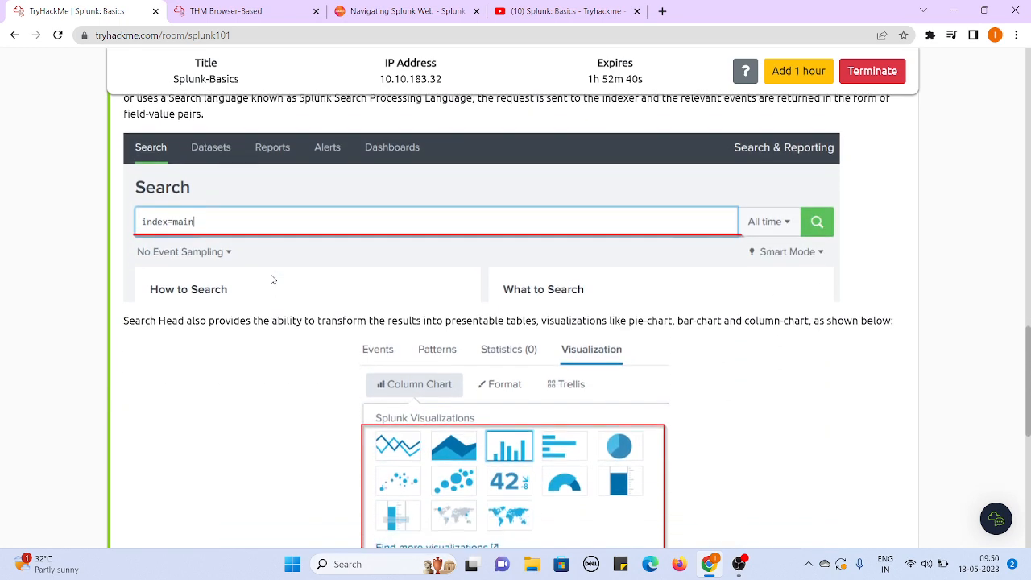
{"action": "scroll", "coordinate": [272, 279], "scroll_direction": "down", "scroll_amount": 6}
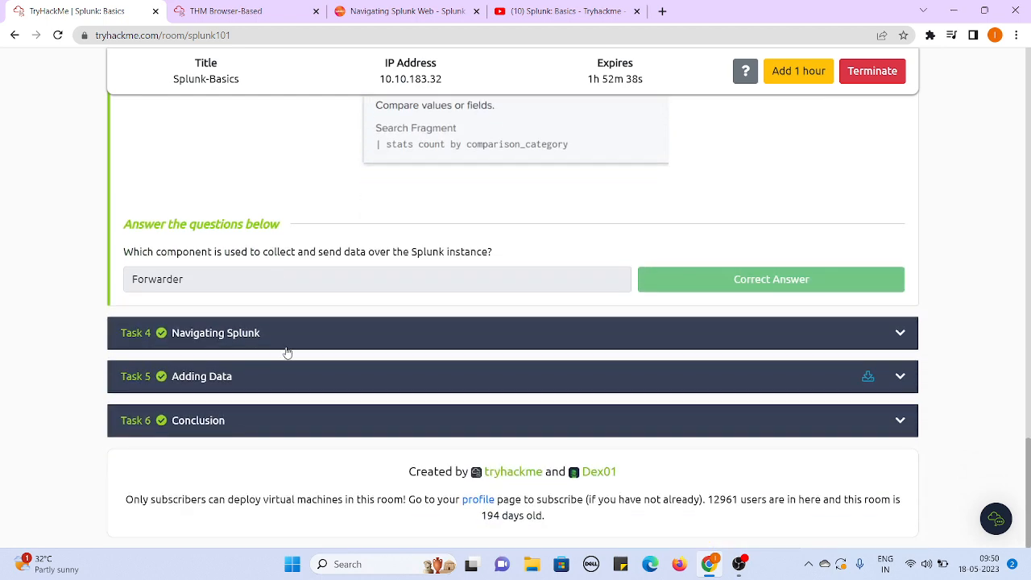
- Expand Task 4, Navigating Splunk, and go to the default home screen image in its Splunk Bar section
{"action": "left_click", "coordinate": [306, 332]}
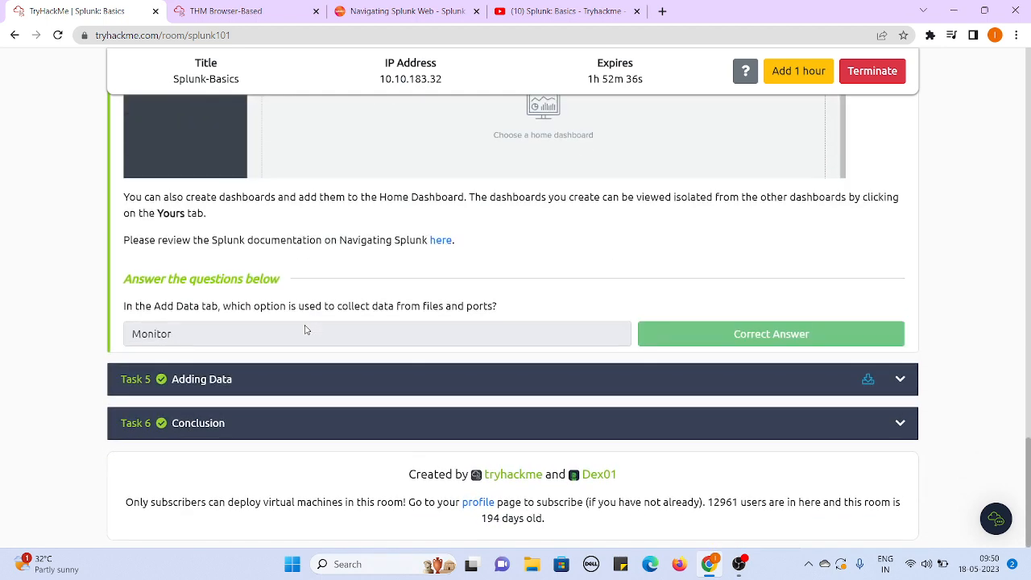
{"action": "scroll", "coordinate": [2, 258], "scroll_direction": "up", "scroll_amount": 10}
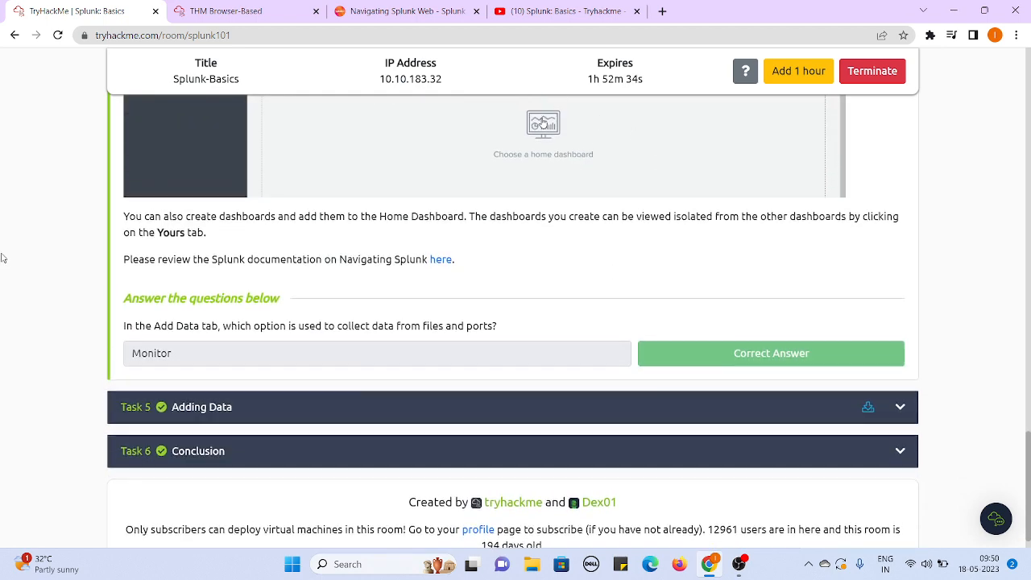
{"action": "scroll", "coordinate": [3, 258], "scroll_direction": "up", "scroll_amount": 10}
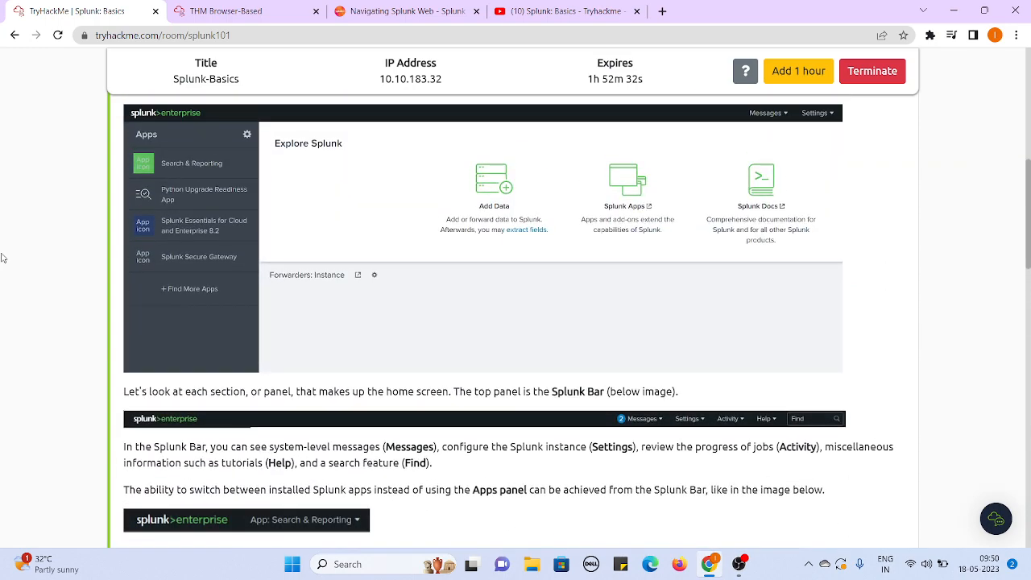
{"action": "scroll", "coordinate": [3, 257], "scroll_direction": "down", "scroll_amount": 4}
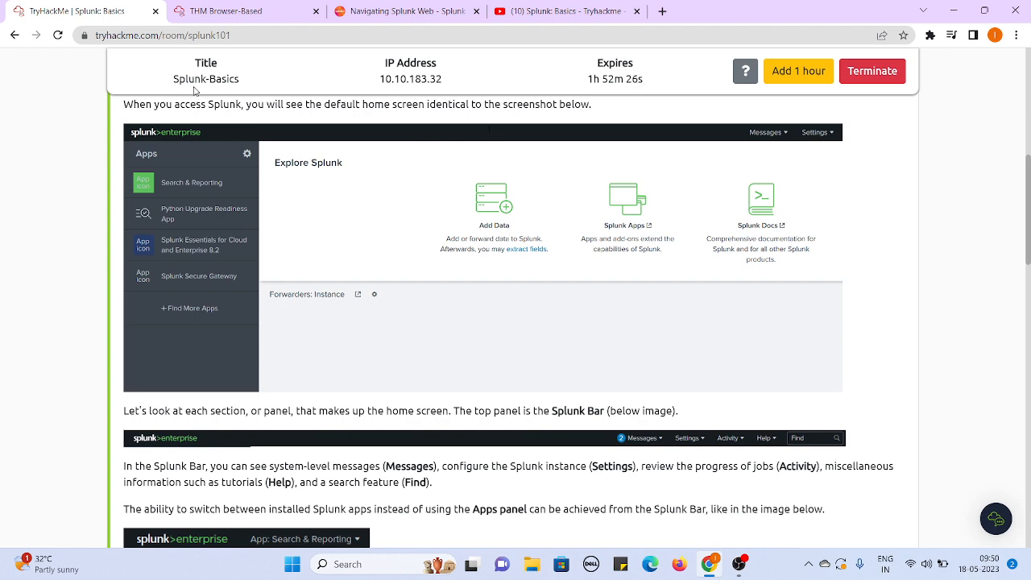
- Compare the room's default home screen image with the live Splunk home page in the THM Browser-Based session, returning to the room
{"action": "left_click", "coordinate": [226, 11]}
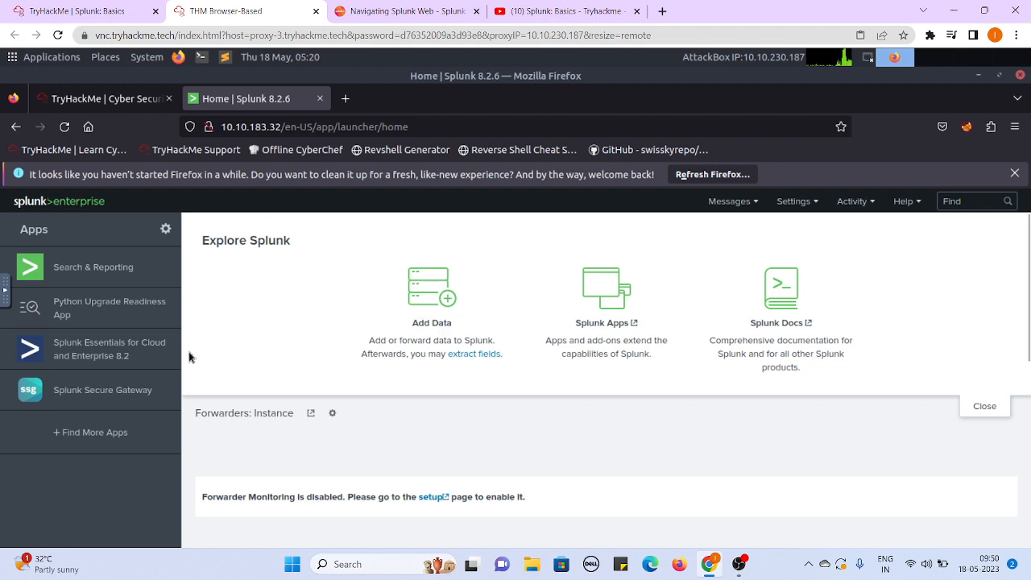
{"action": "left_click", "coordinate": [91, 8]}
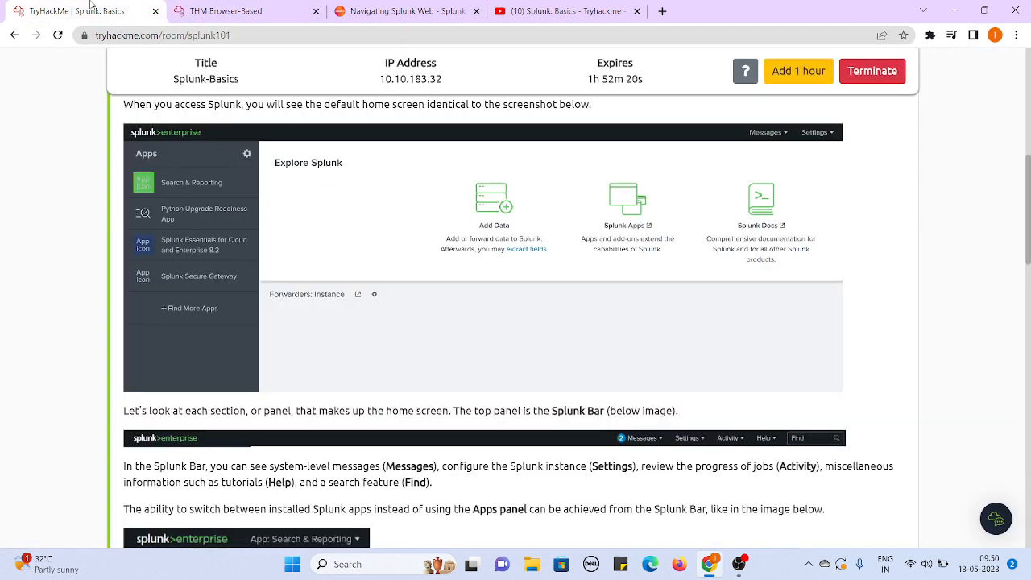
{"action": "scroll", "coordinate": [46, 224], "scroll_direction": "down", "scroll_amount": 3}
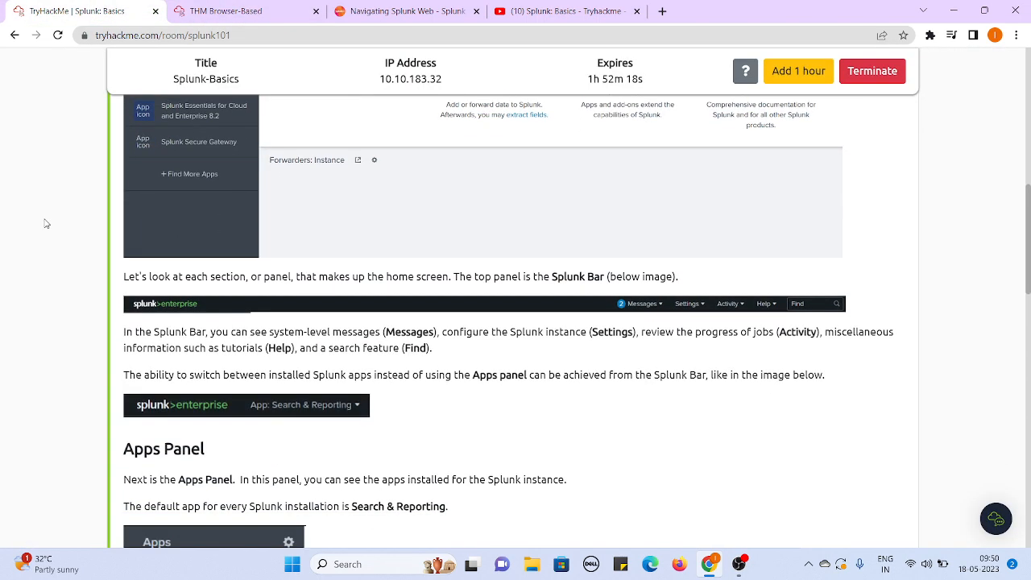
{"action": "scroll", "coordinate": [46, 224], "scroll_direction": "up", "scroll_amount": 2}
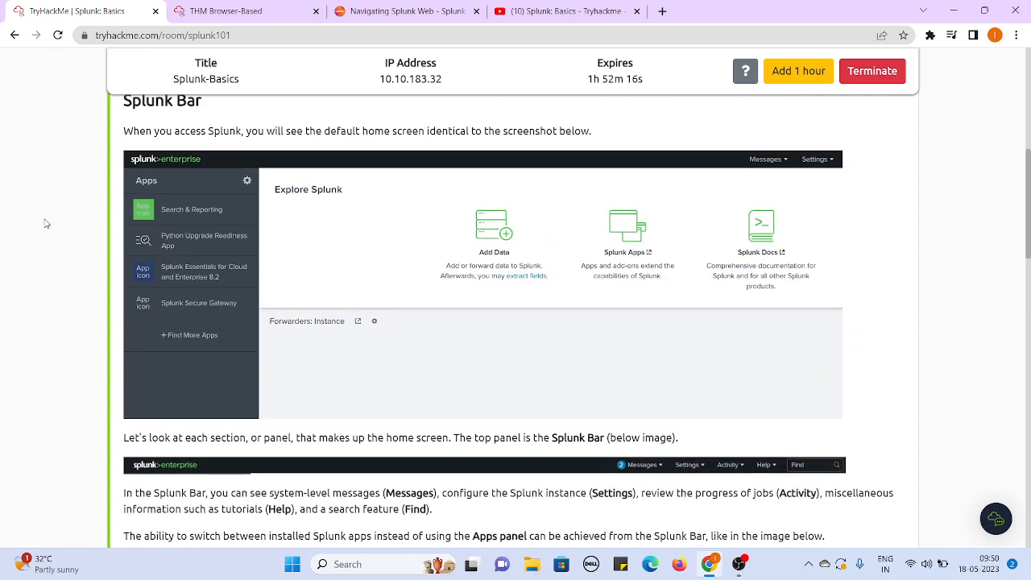
{"action": "scroll", "coordinate": [46, 224], "scroll_direction": "down", "scroll_amount": 1}
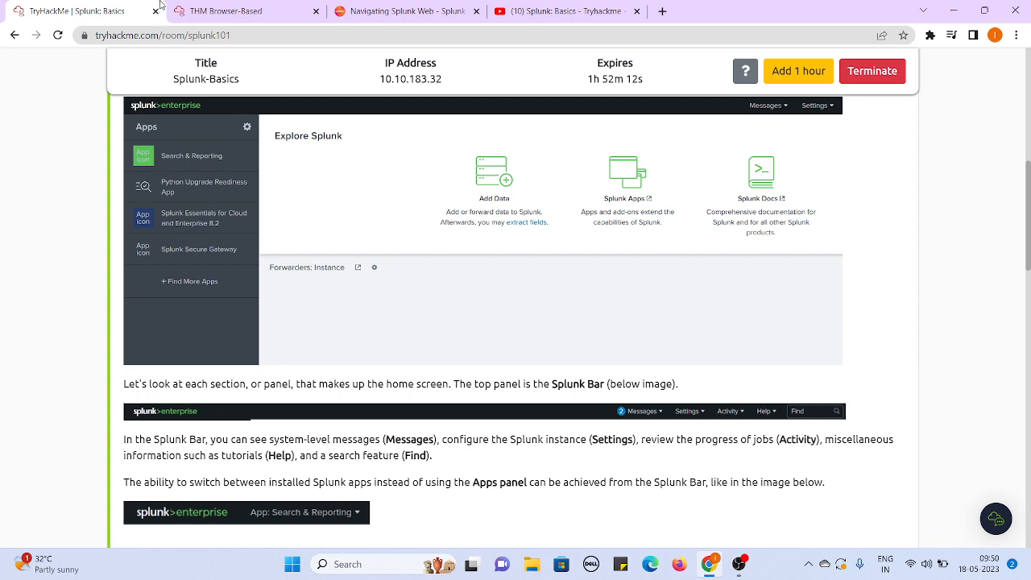
{"action": "left_click", "coordinate": [216, 10]}
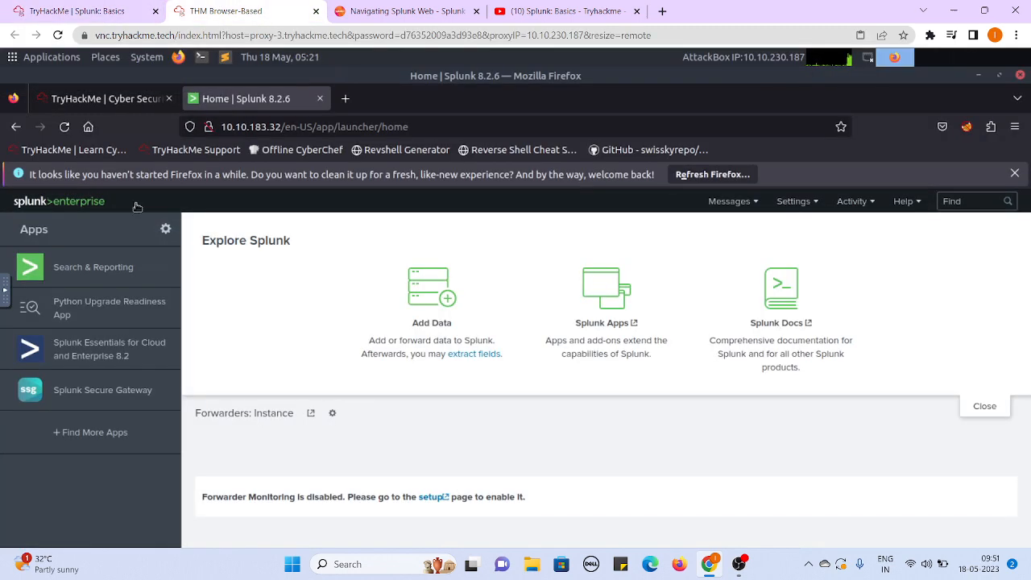
{"action": "left_click", "coordinate": [39, 8]}
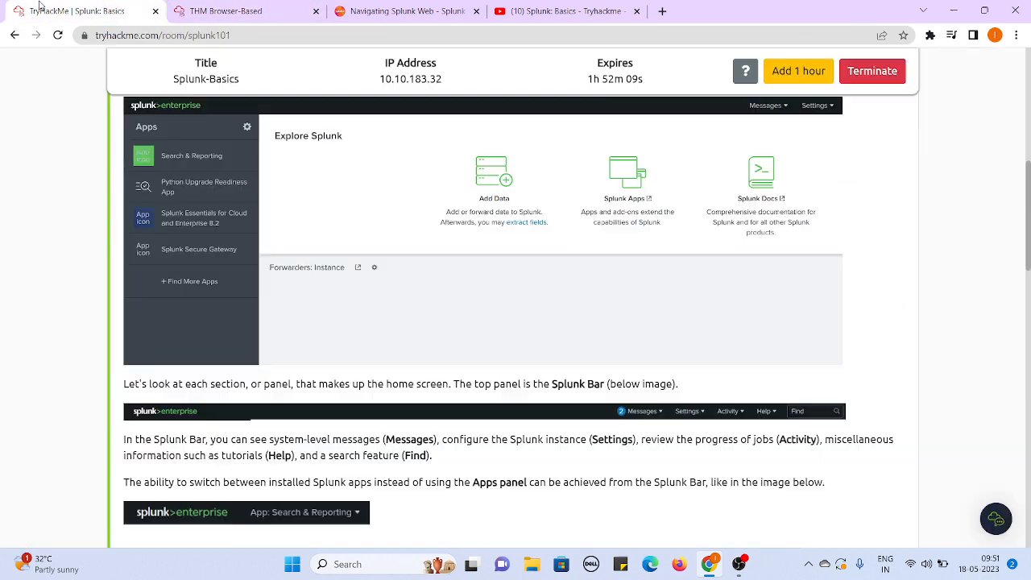
- Read the Splunk Bar description in Task 4 and examine the matching bar on the live Splunk home page
{"action": "scroll", "coordinate": [3, 296], "scroll_direction": "down", "scroll_amount": 1}
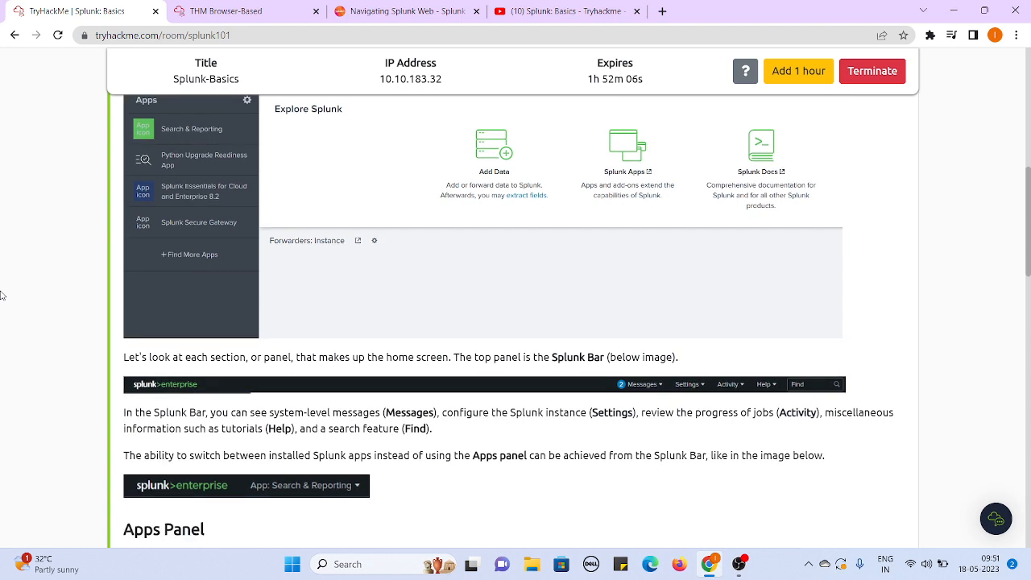
{"action": "scroll", "coordinate": [2, 295], "scroll_direction": "up", "scroll_amount": 2}
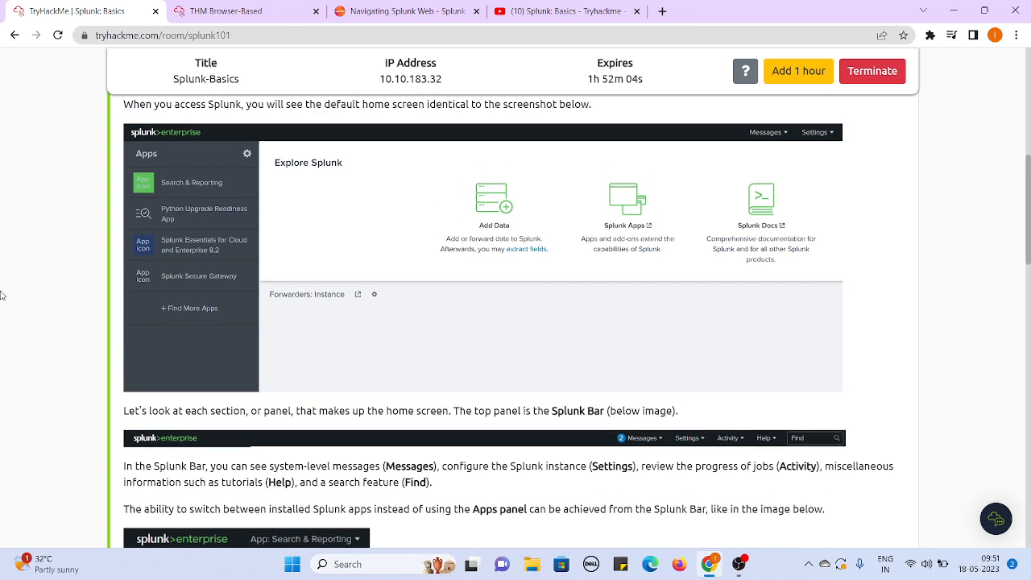
{"action": "scroll", "coordinate": [2, 296], "scroll_direction": "down", "scroll_amount": 1}
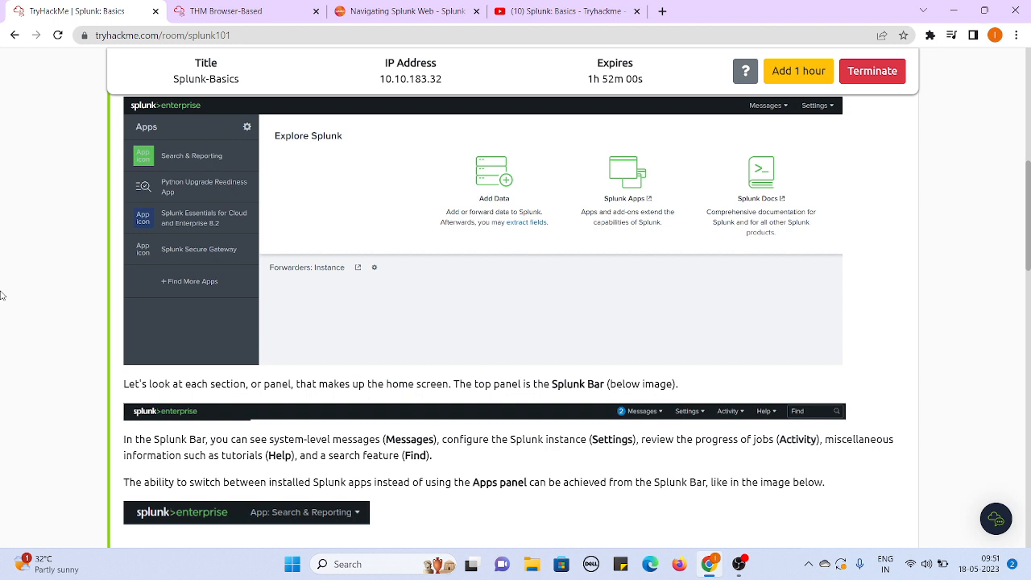
{"action": "left_click", "coordinate": [242, 12]}
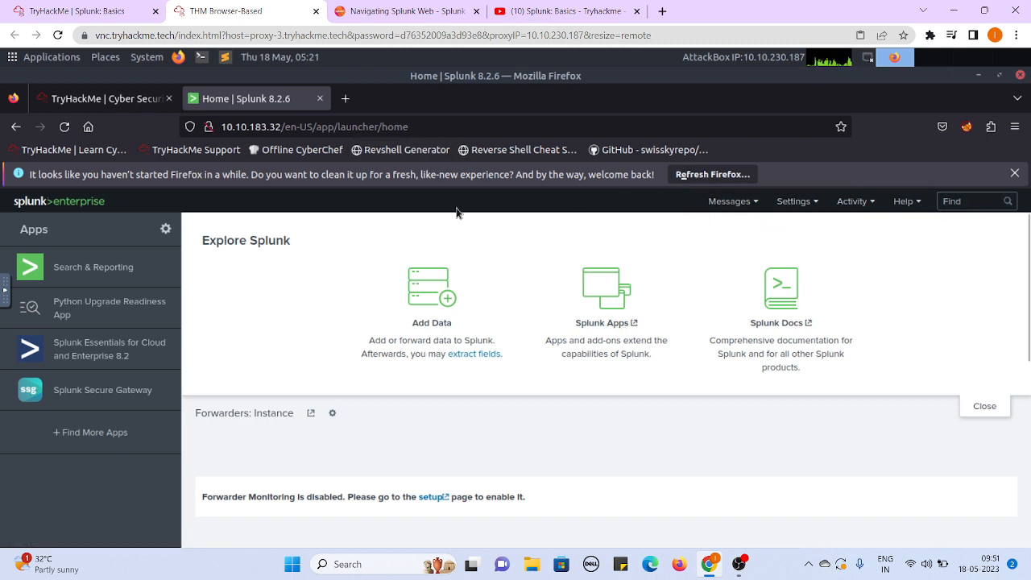
{"action": "left_click", "coordinate": [61, 4]}
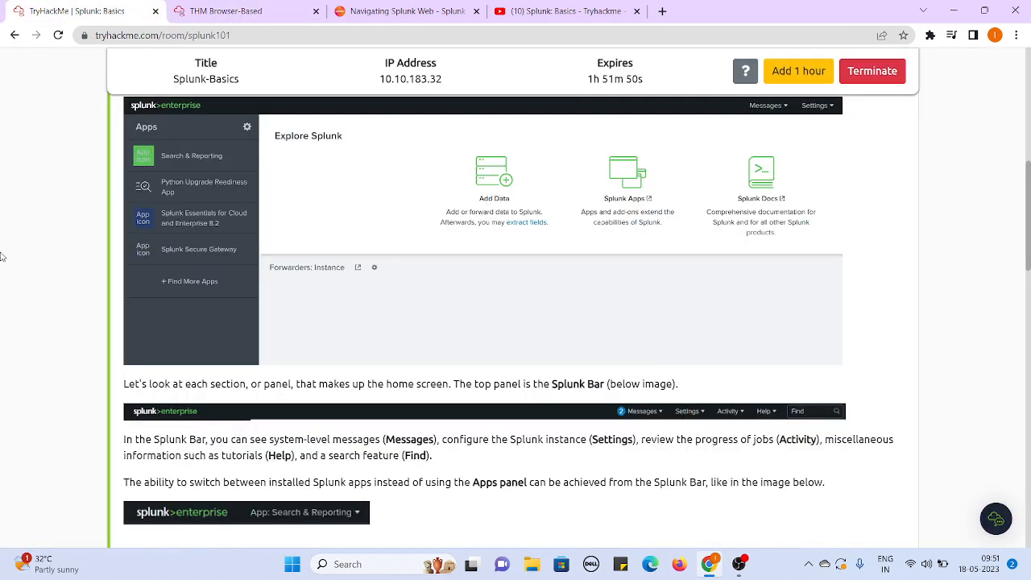
- Read the Apps Panel section in Task 4 and check the installed apps on the live Splunk home page
{"action": "scroll", "coordinate": [2, 256], "scroll_direction": "down", "scroll_amount": 4}
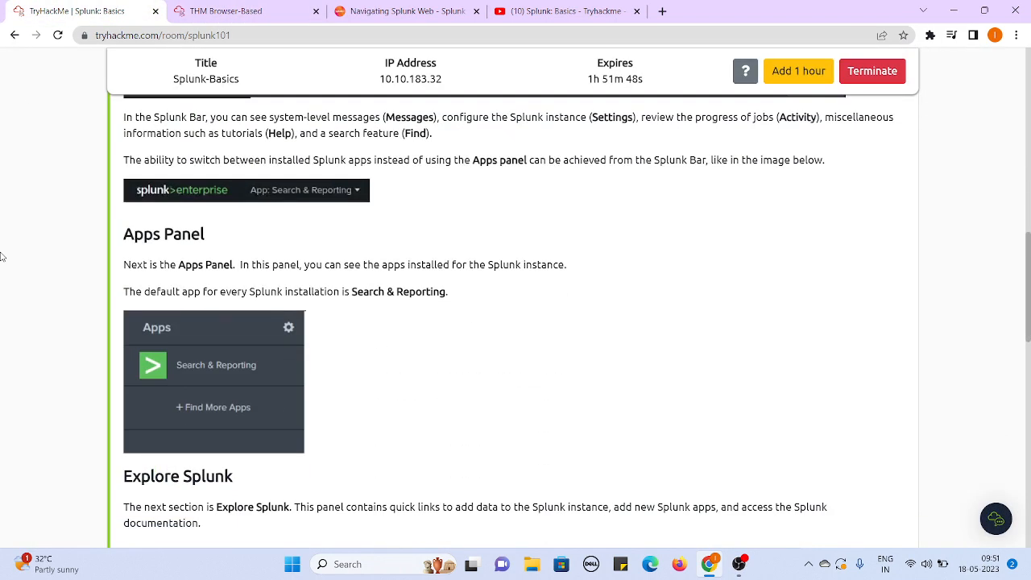
{"action": "scroll", "coordinate": [3, 256], "scroll_direction": "down", "scroll_amount": 1}
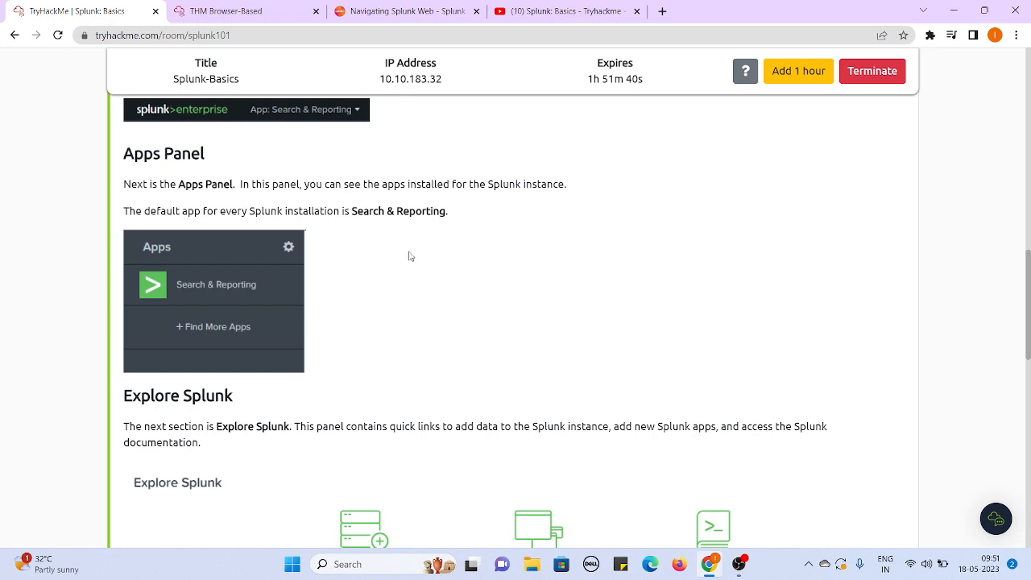
{"action": "left_click", "coordinate": [193, 11]}
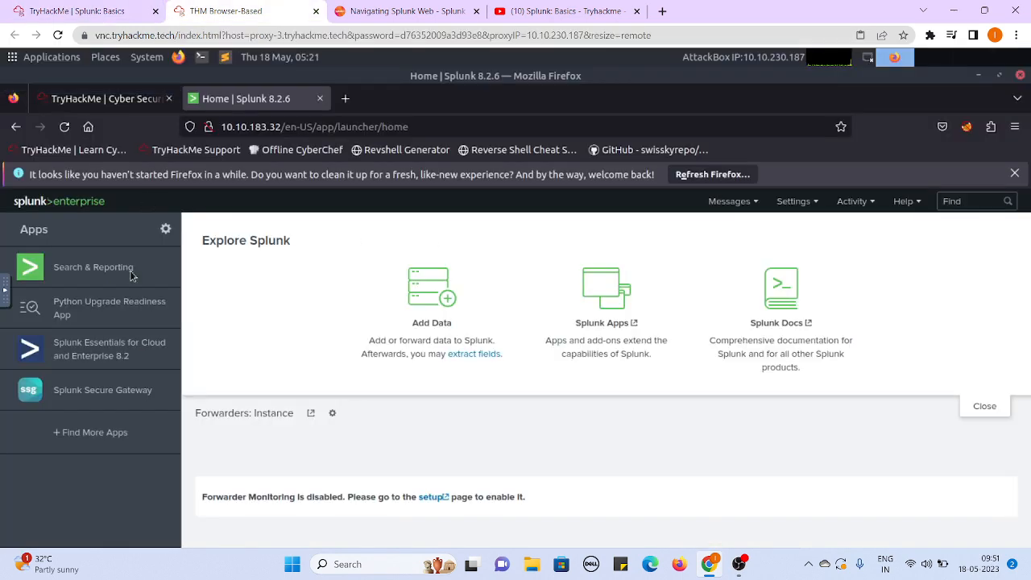
{"action": "left_click", "coordinate": [77, 18]}
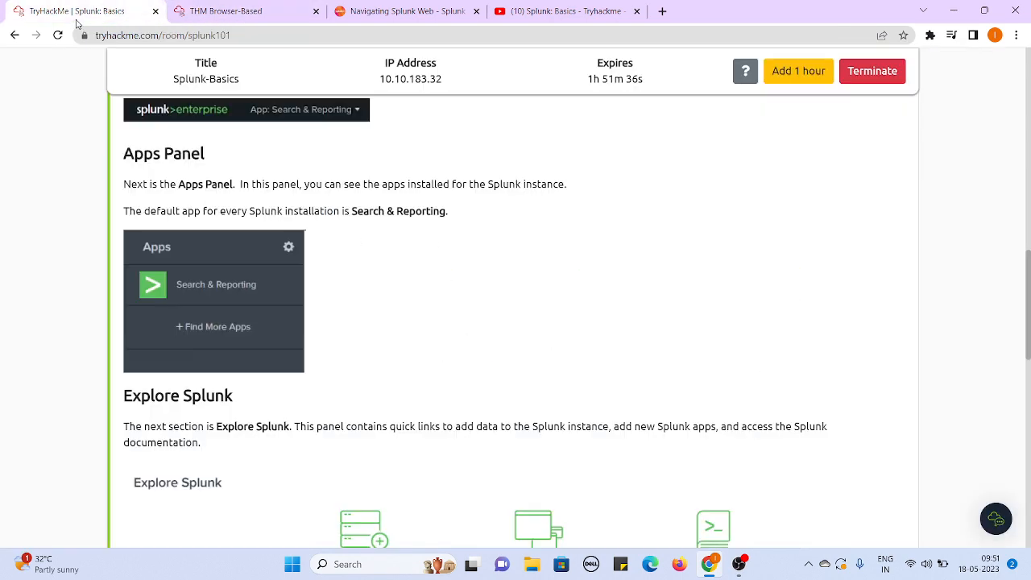
- Read the Explore Splunk and Splunk Dashboard sections in Task 4, checking them against the live Splunk home page
{"action": "scroll", "coordinate": [64, 234], "scroll_direction": "down", "scroll_amount": 3}
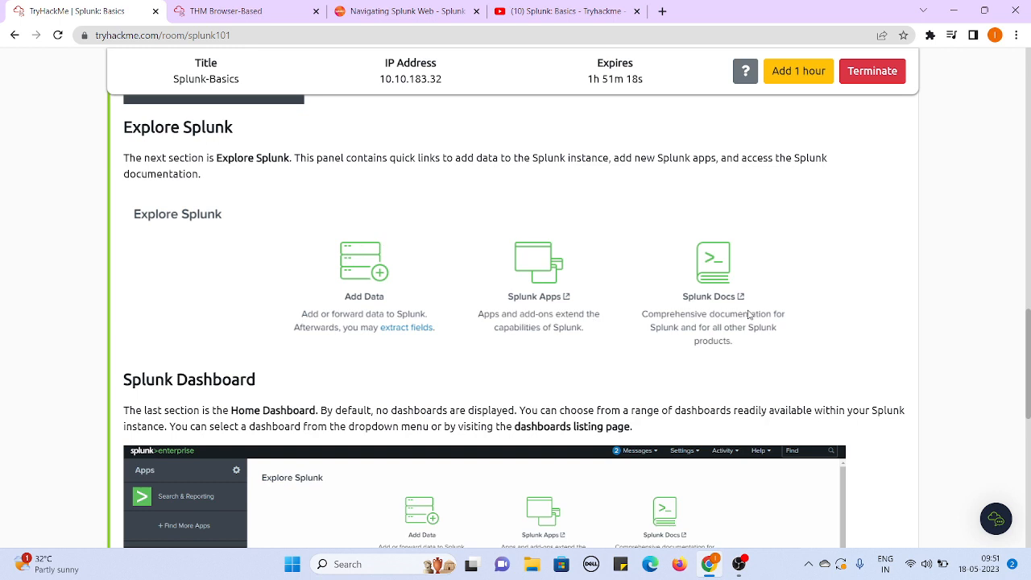
{"action": "scroll", "coordinate": [2, 270], "scroll_direction": "down", "scroll_amount": 1}
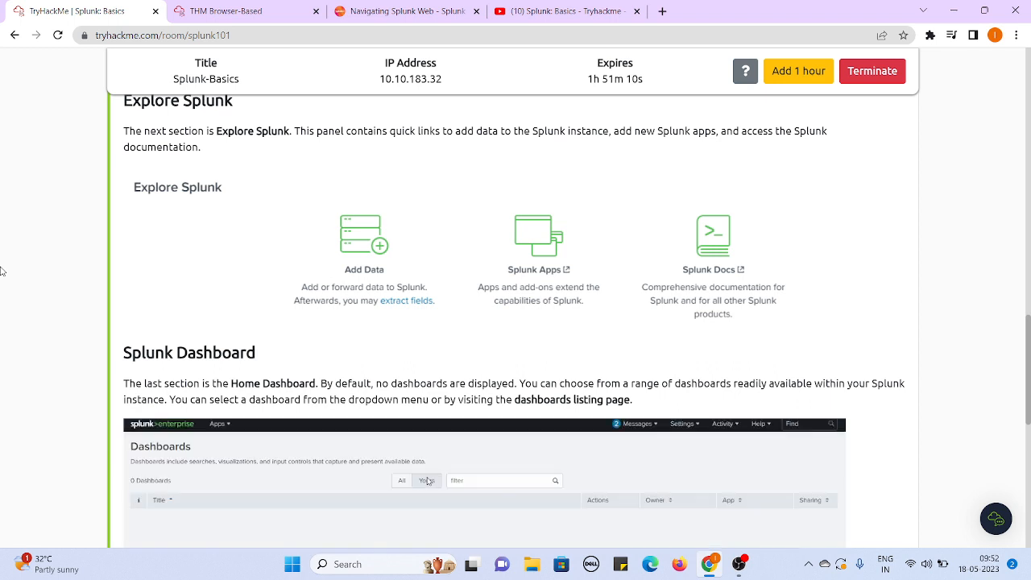
{"action": "left_click", "coordinate": [234, 11]}
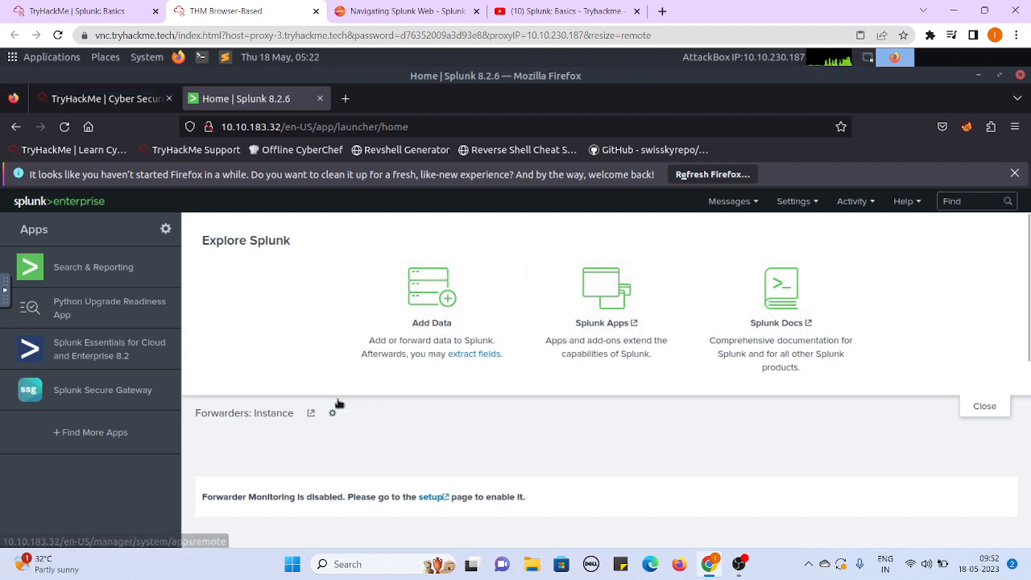
{"action": "left_click", "coordinate": [20, 8]}
{"action": "scroll", "coordinate": [2, 388], "scroll_direction": "down", "scroll_amount": 1}
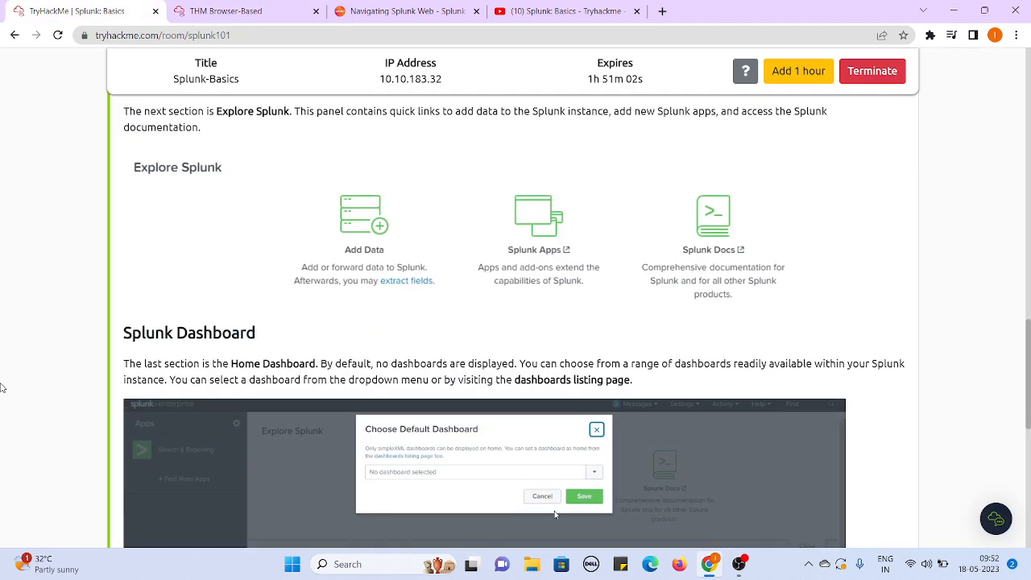
- Read the Splunk Dashboard section in Task 4 and close the Explore Splunk panel on the live Splunk home page
{"action": "scroll", "coordinate": [2, 389], "scroll_direction": "down", "scroll_amount": 2}
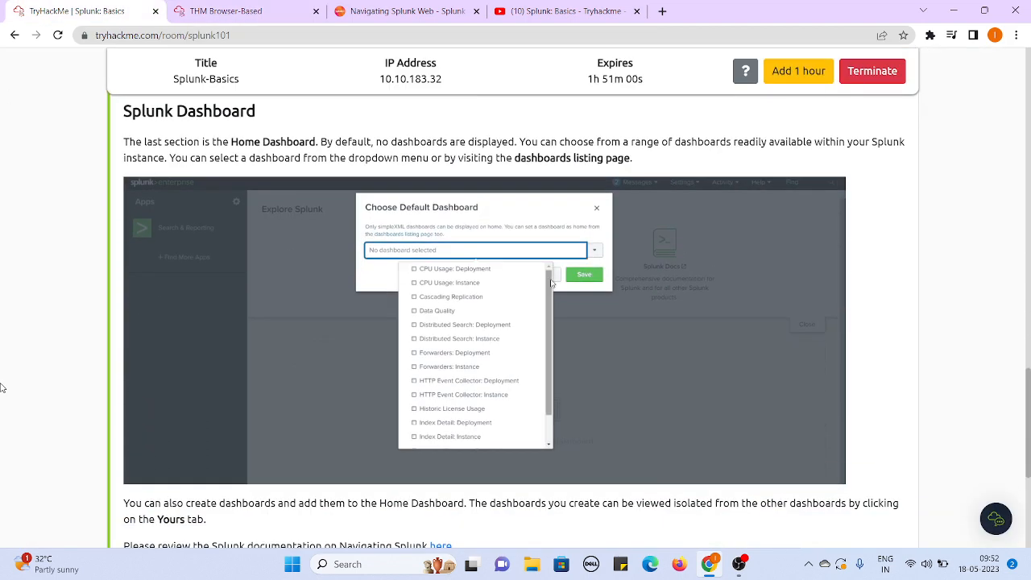
{"action": "scroll", "coordinate": [2, 389], "scroll_direction": "down", "scroll_amount": 1}
{"action": "scroll", "coordinate": [1, 388], "scroll_direction": "up", "scroll_amount": 1}
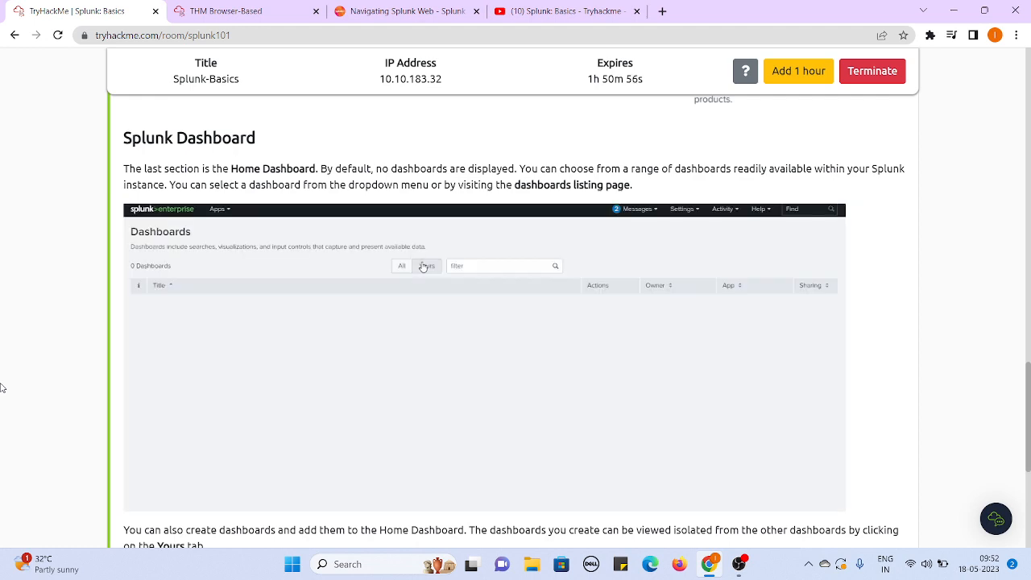
{"action": "left_click", "coordinate": [218, 8]}
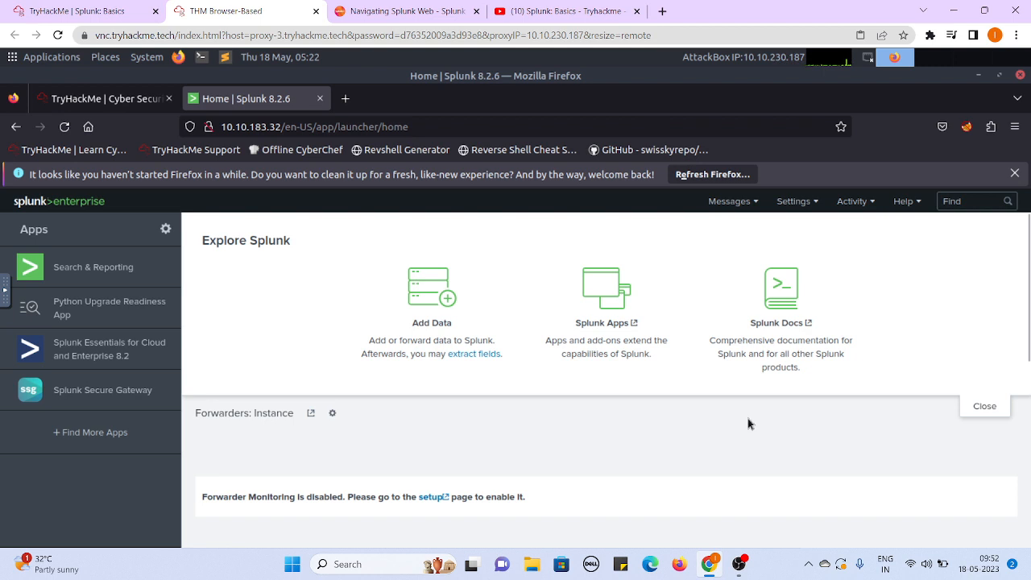
{"action": "left_click", "coordinate": [993, 409]}
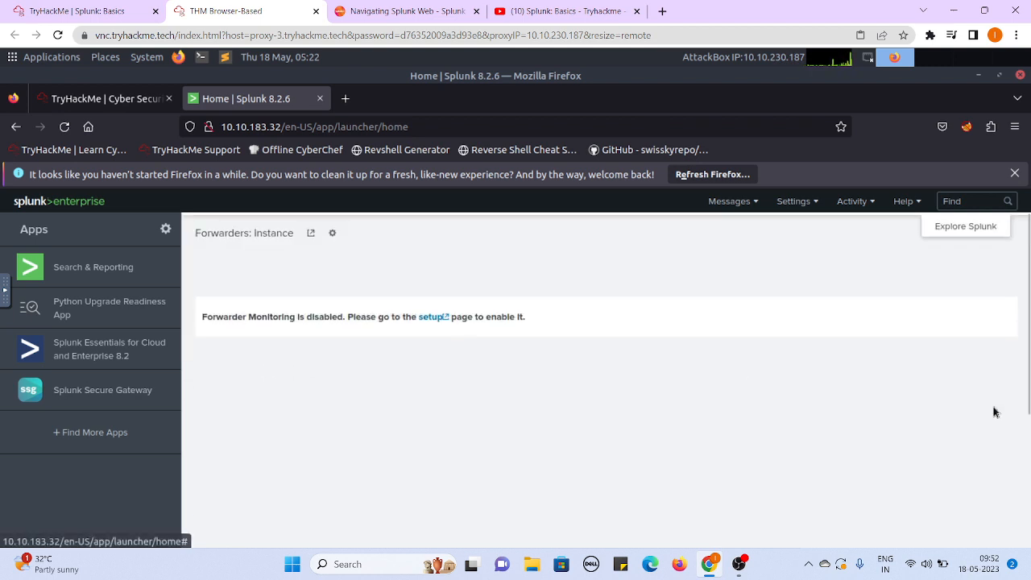
- Find "dashboards" from the live Splunk home page and open the term in search
{"action": "left_click", "coordinate": [955, 202]}
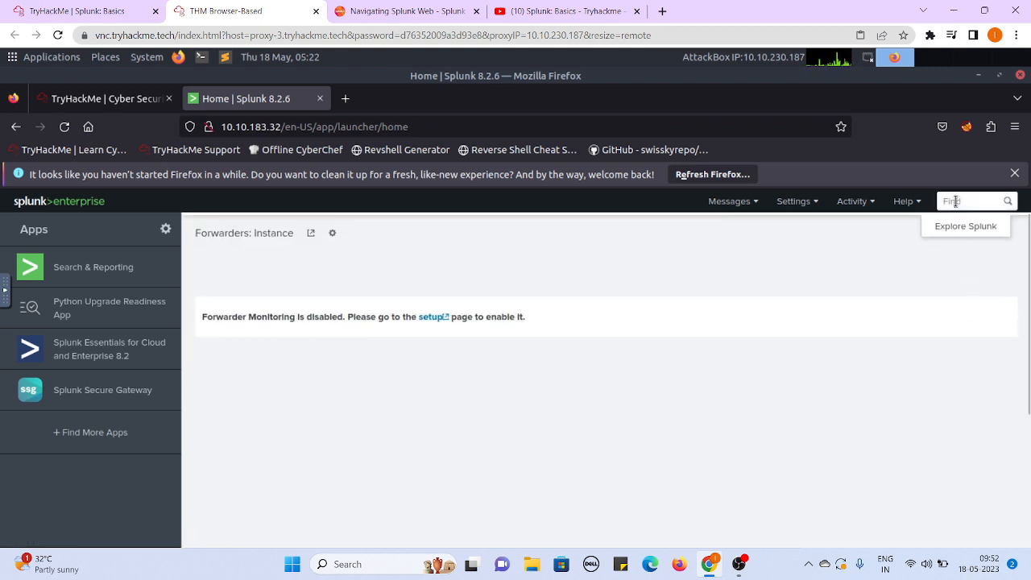
{"action": "type", "text": "da"}
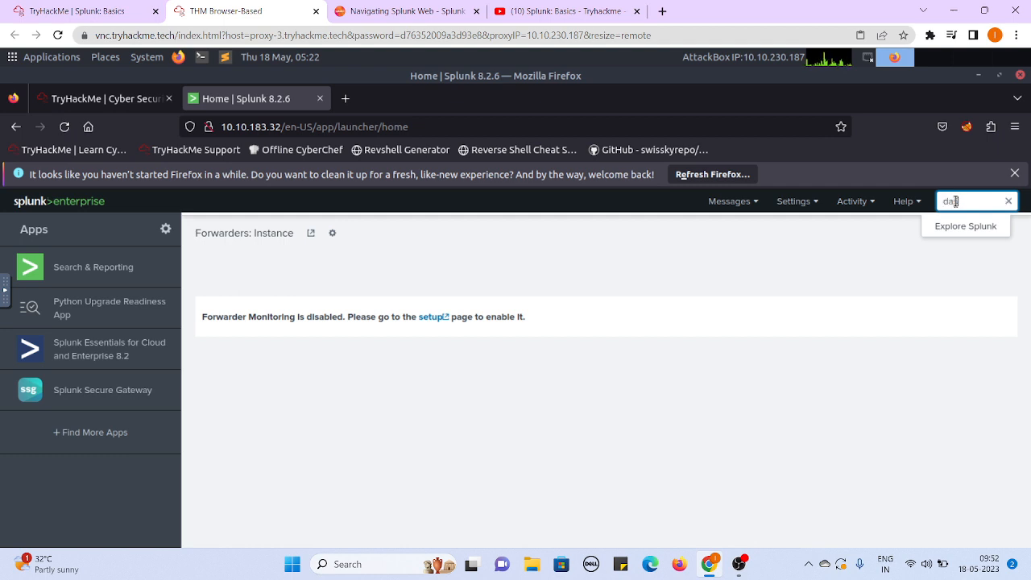
{"action": "type", "text": "shbao"}
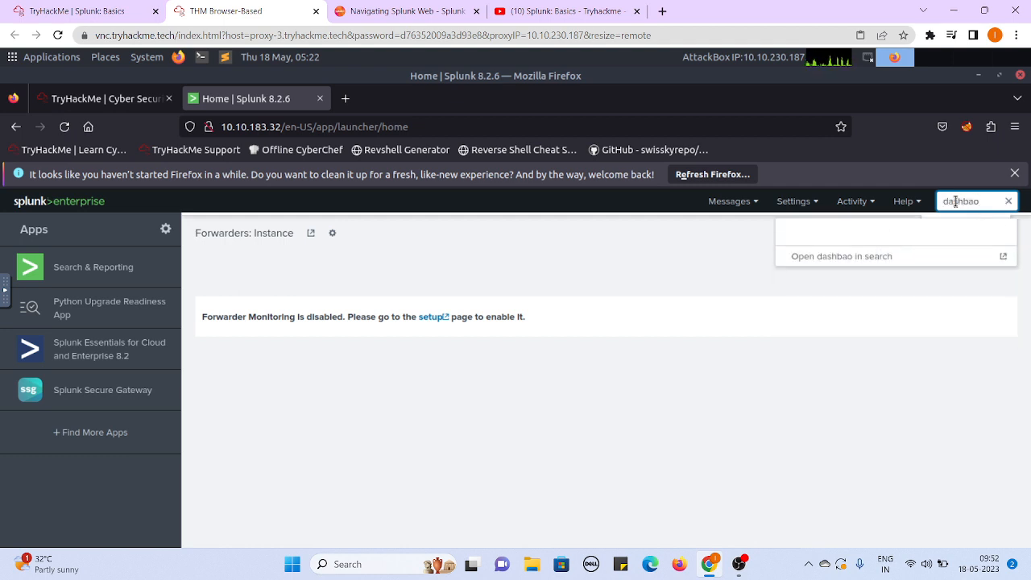
{"action": "key", "text": "BackSpace"}
{"action": "key", "text": "BackSpace"}
{"action": "type", "text": "oards"}
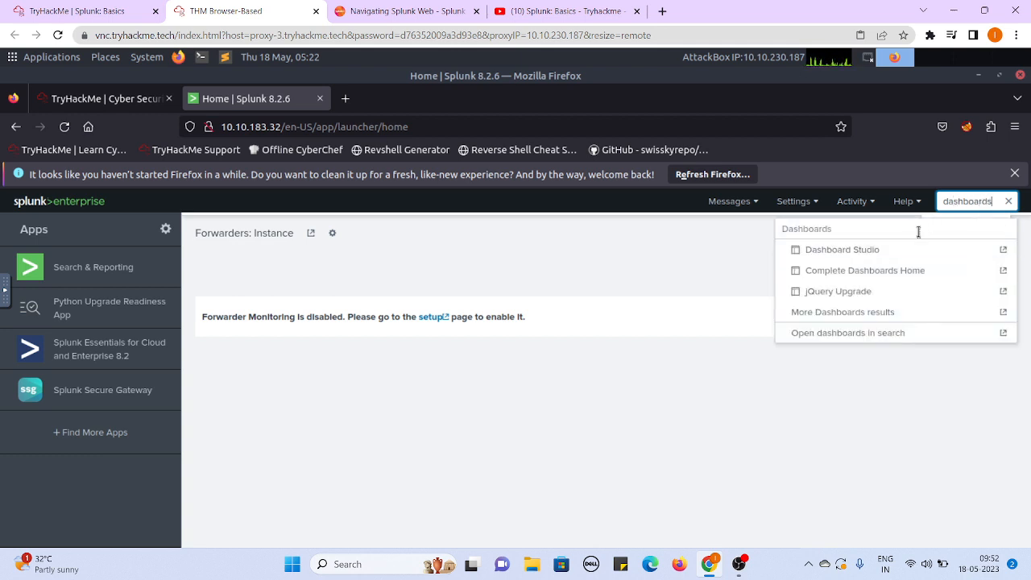
{"action": "left_click", "coordinate": [862, 339]}
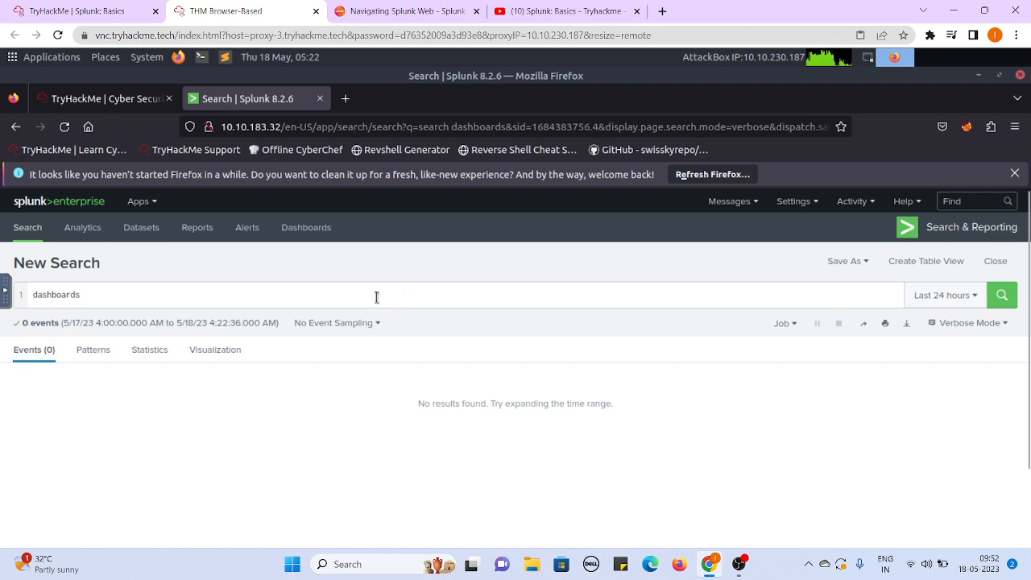
- Change the search query to "dashboard" and run it again
{"action": "left_click", "coordinate": [376, 297]}
{"action": "key", "text": "BackSpace"}
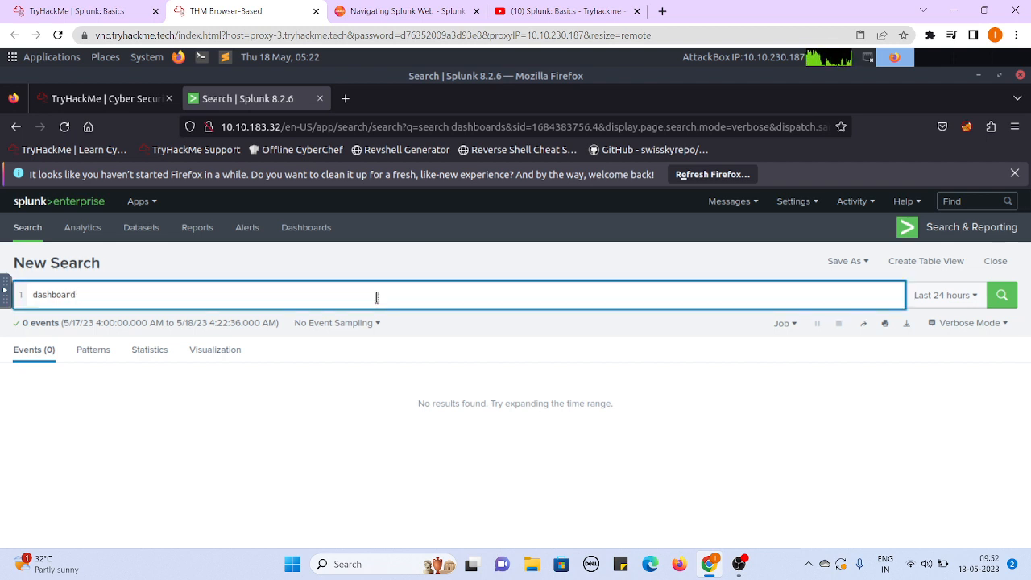
{"action": "key", "text": "Return"}
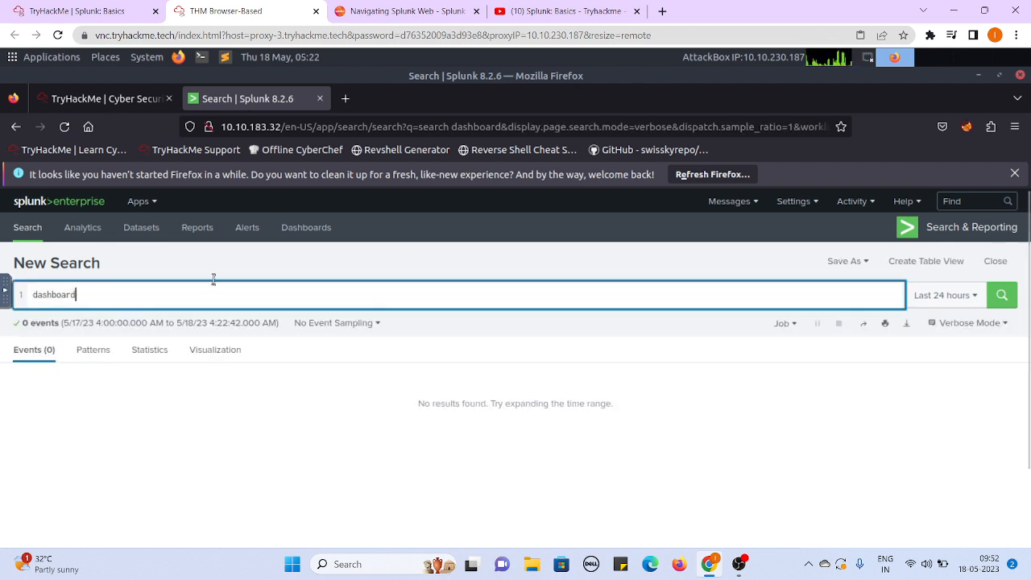
- Compare the room's dashboards listing image with the live Dashboards page in Search & Reporting, returning to the room
{"action": "left_click", "coordinate": [32, 9]}
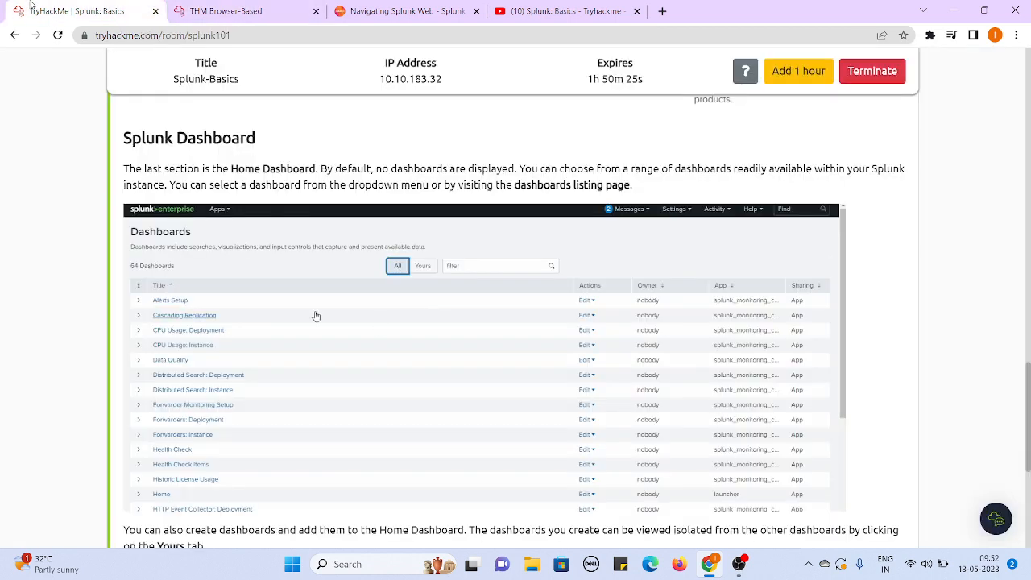
{"action": "left_click", "coordinate": [240, 10]}
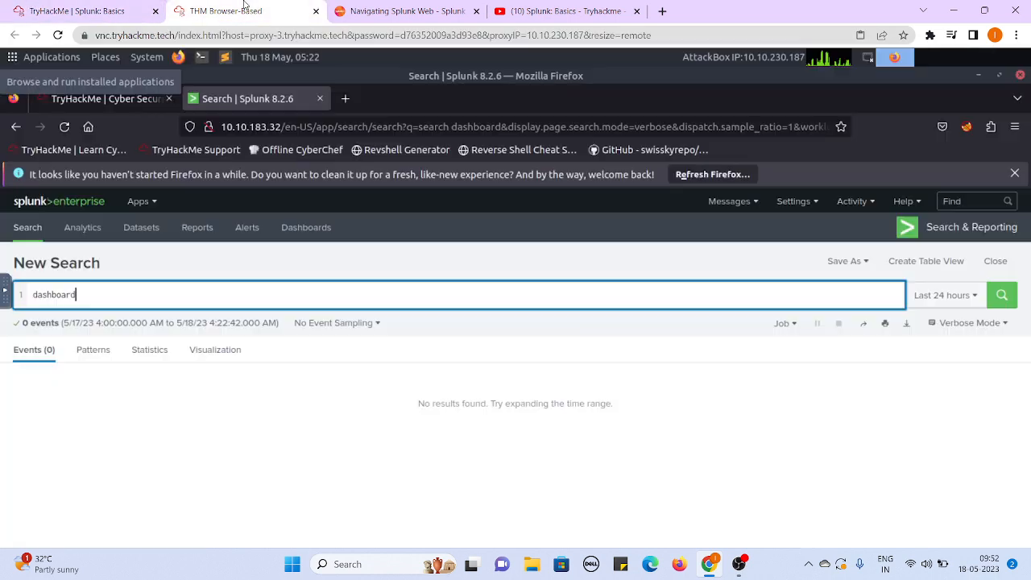
{"action": "left_click", "coordinate": [306, 228]}
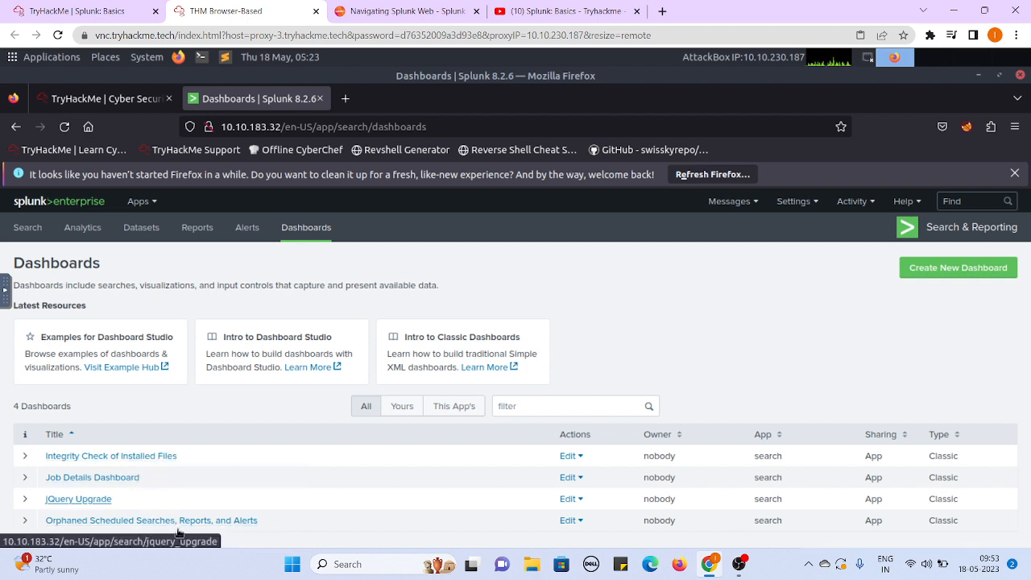
{"action": "left_click", "coordinate": [77, 11]}
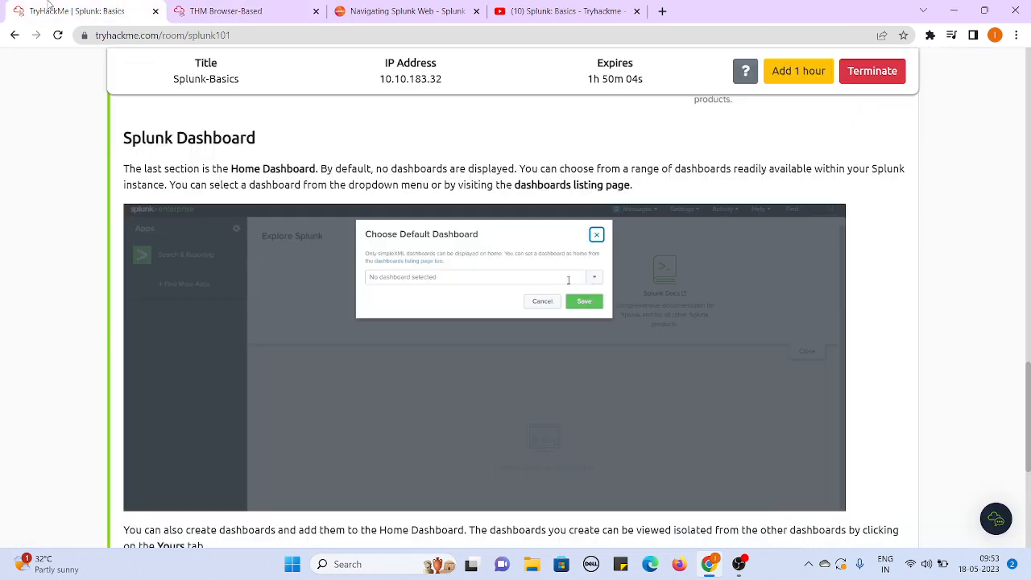
- Open the Navigating Splunk documentation linked in Task 4, skim its About Splunk Home section, and return to the room
{"action": "scroll", "coordinate": [82, 215], "scroll_direction": "down", "scroll_amount": 3}
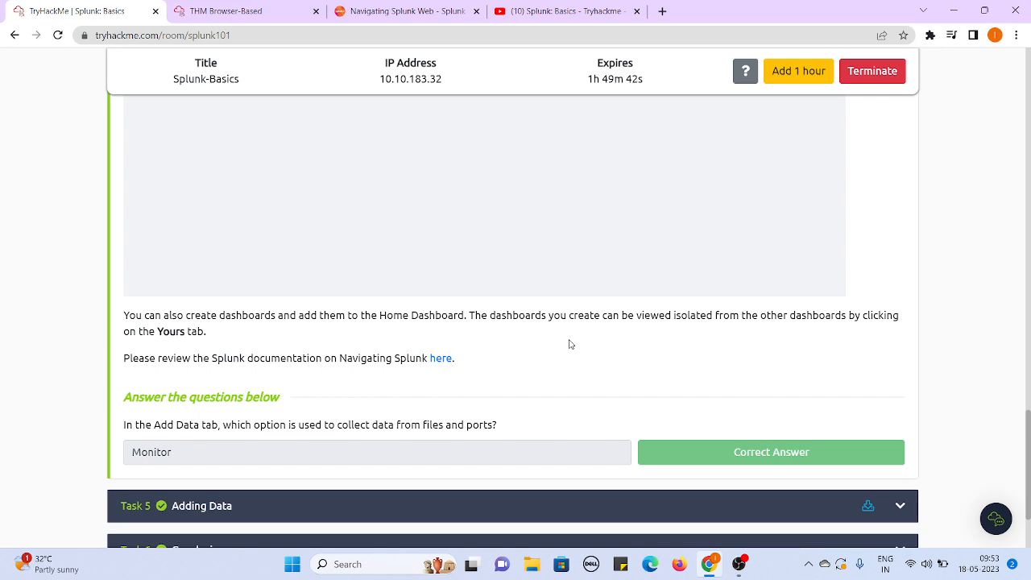
{"action": "left_click", "coordinate": [442, 359]}
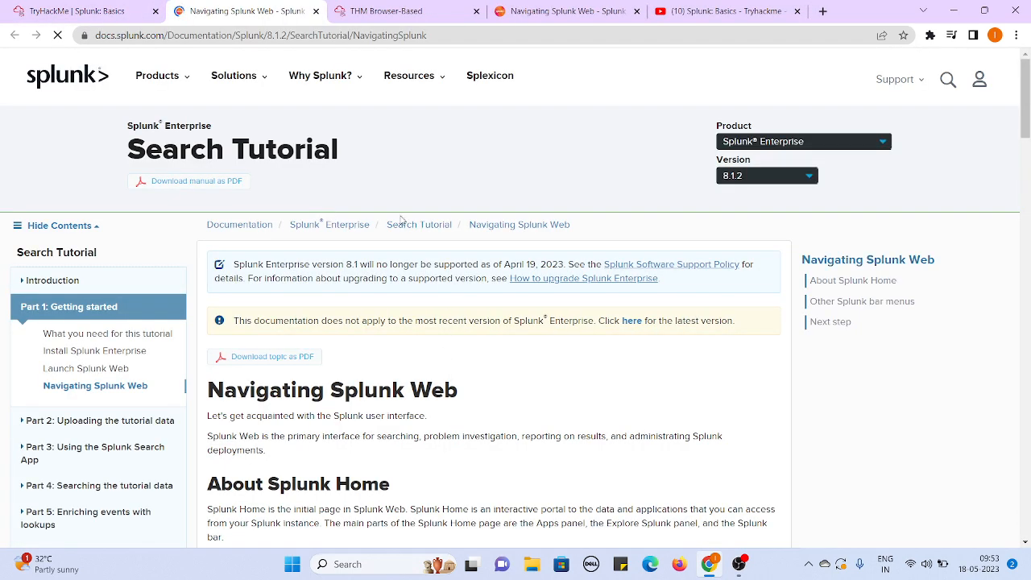
{"action": "scroll", "coordinate": [592, 345], "scroll_direction": "down", "scroll_amount": 4}
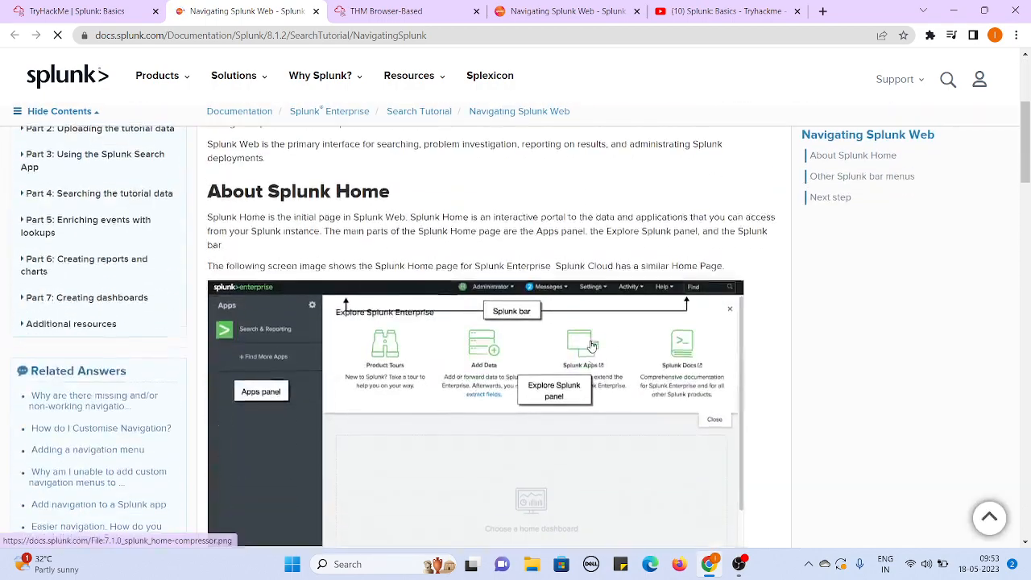
{"action": "scroll", "coordinate": [592, 345], "scroll_direction": "down", "scroll_amount": 4}
{"action": "scroll", "coordinate": [592, 344], "scroll_direction": "up", "scroll_amount": 8}
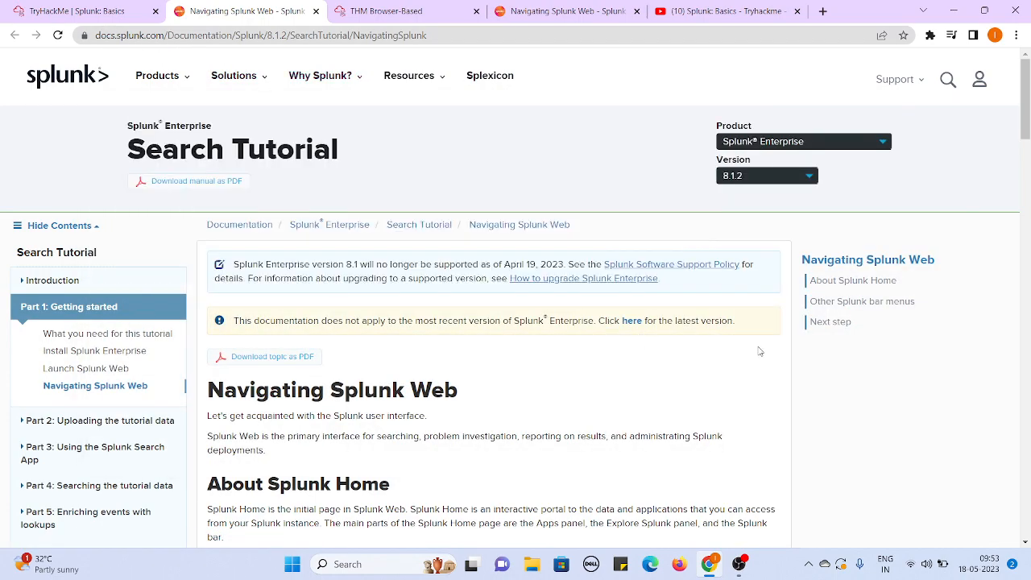
{"action": "scroll", "coordinate": [877, 410], "scroll_direction": "down", "scroll_amount": 4}
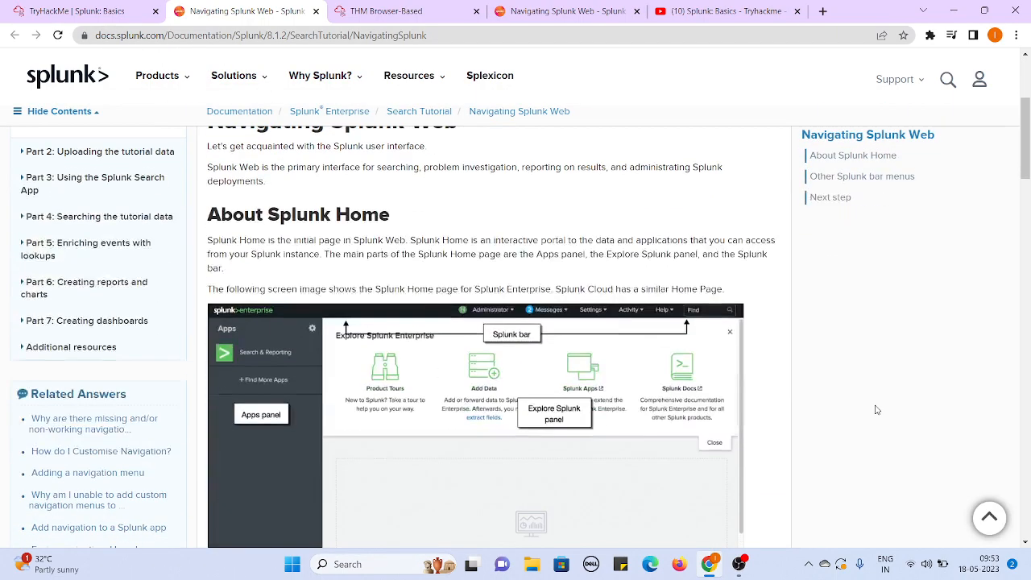
{"action": "scroll", "coordinate": [877, 410], "scroll_direction": "down", "scroll_amount": 2}
{"action": "scroll", "coordinate": [877, 410], "scroll_direction": "up", "scroll_amount": 6}
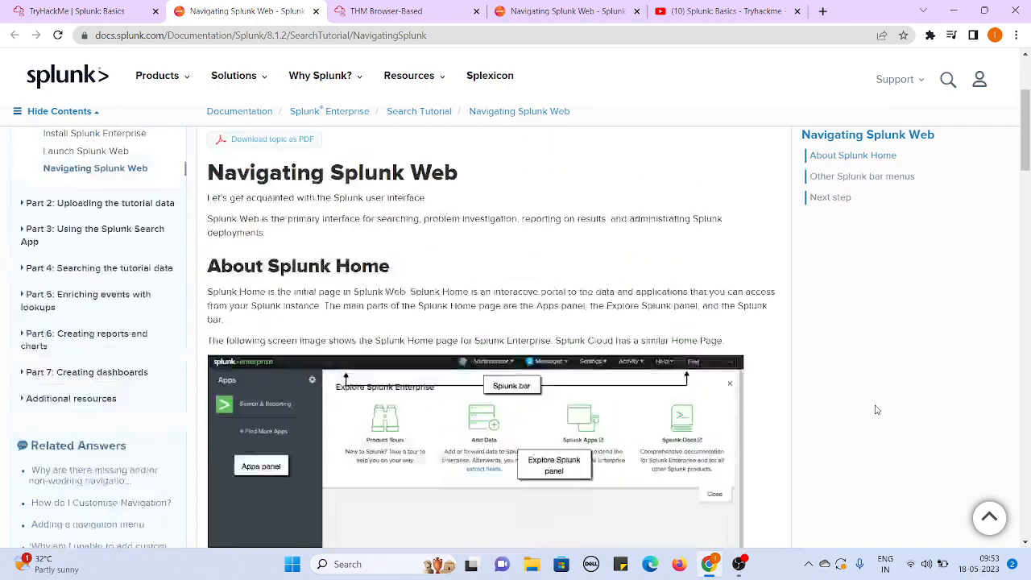
{"action": "left_click", "coordinate": [37, 10]}
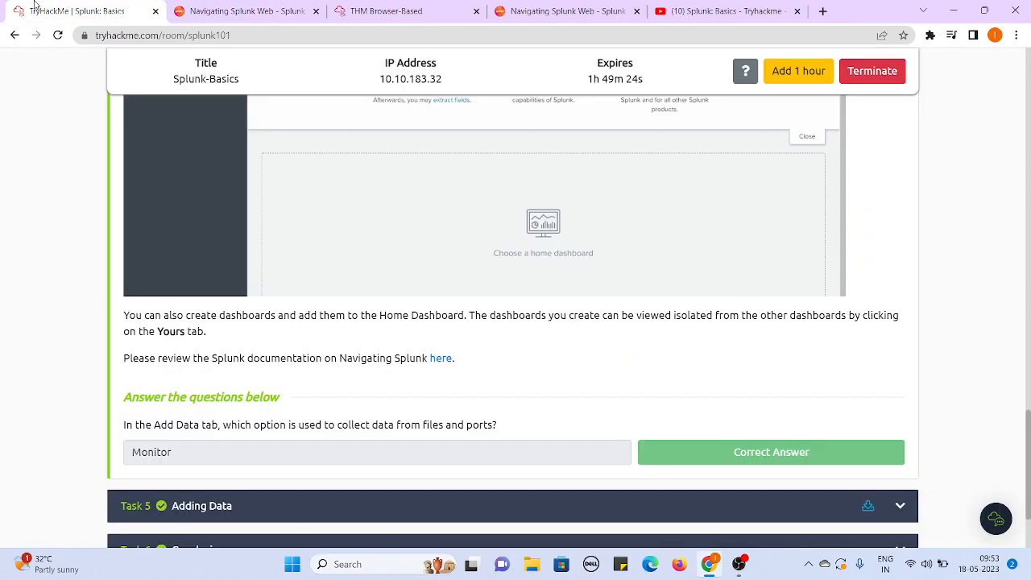
- Read the Task 4 question about the Add Data tab and bring the live Splunk instance back to its home page
{"action": "scroll", "coordinate": [61, 415], "scroll_direction": "down", "scroll_amount": 1}
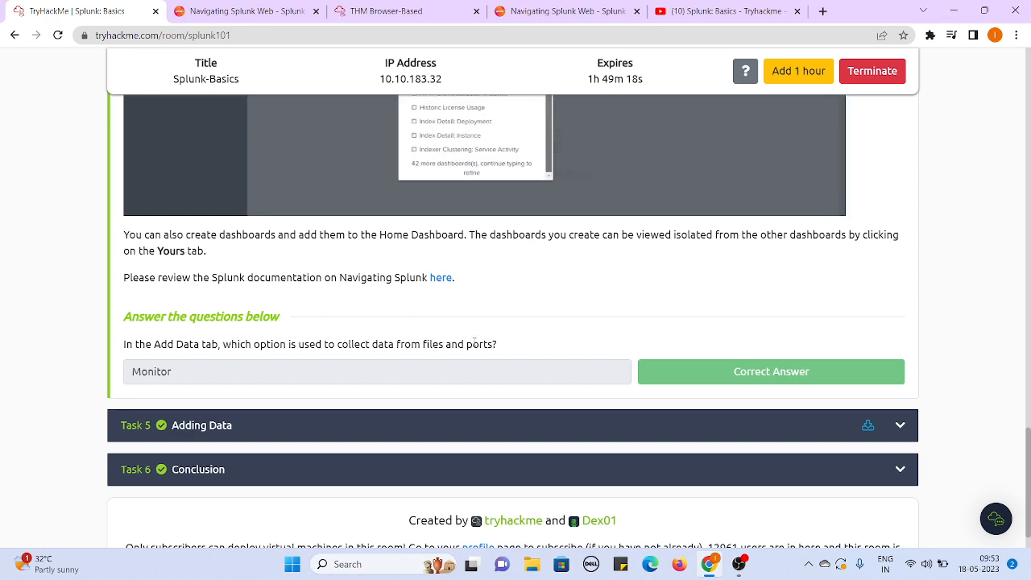
{"action": "left_click", "coordinate": [241, 8]}
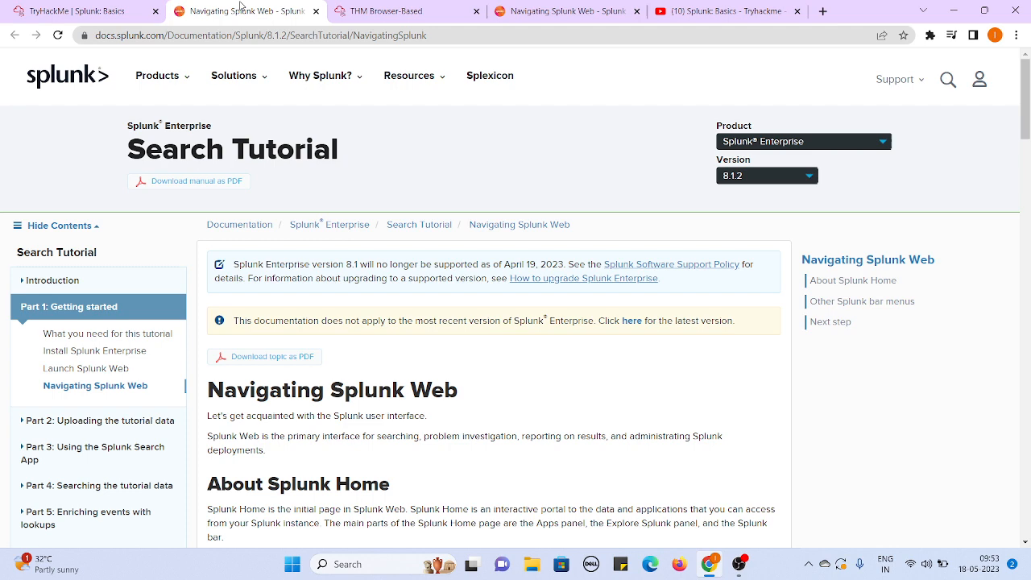
{"action": "left_click", "coordinate": [386, 11]}
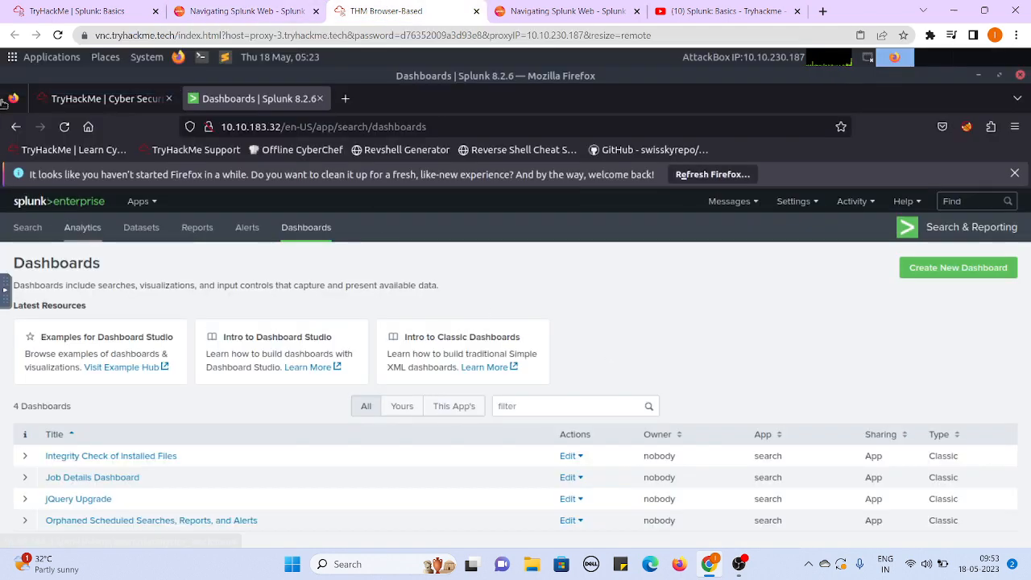
{"action": "left_click", "coordinate": [16, 127]}
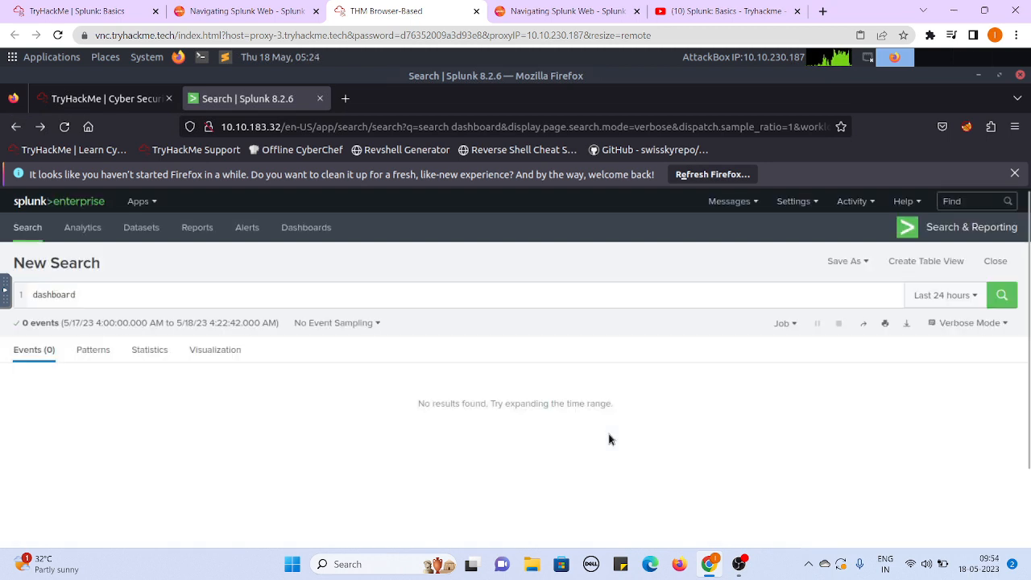
{"action": "left_click", "coordinate": [50, 203]}
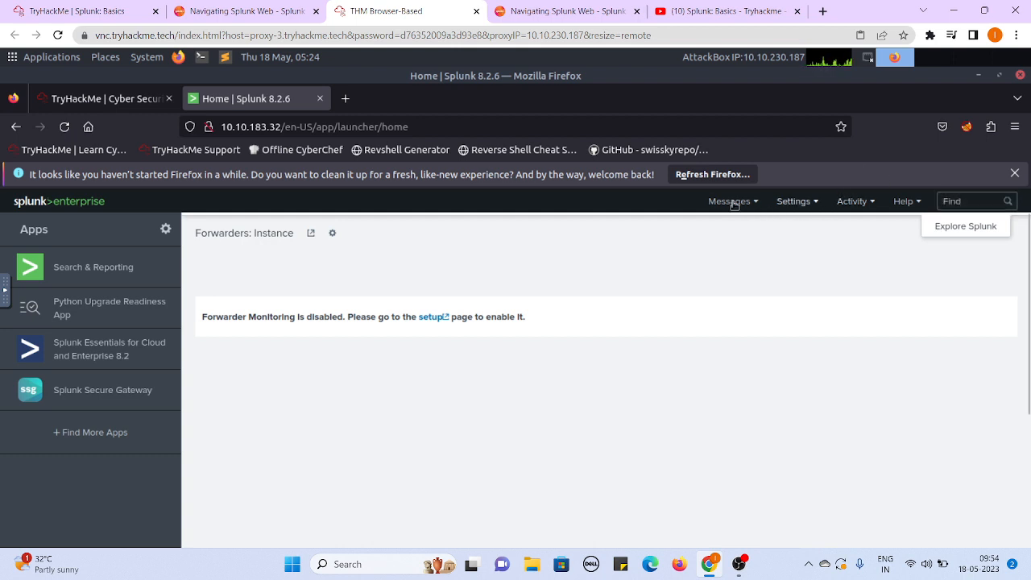
- Dismiss the Firefox refresh notification and open the Add Data page from the Explore Splunk panel
{"action": "left_click", "coordinate": [1015, 174]}
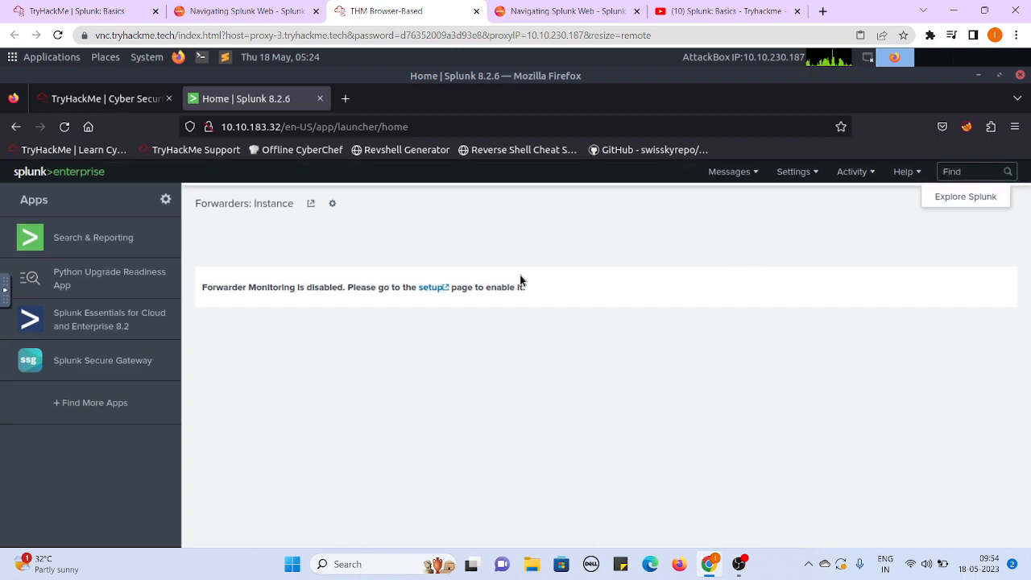
{"action": "left_click_drag", "start_coordinate": [768, 301], "coordinate": [757, 235]}
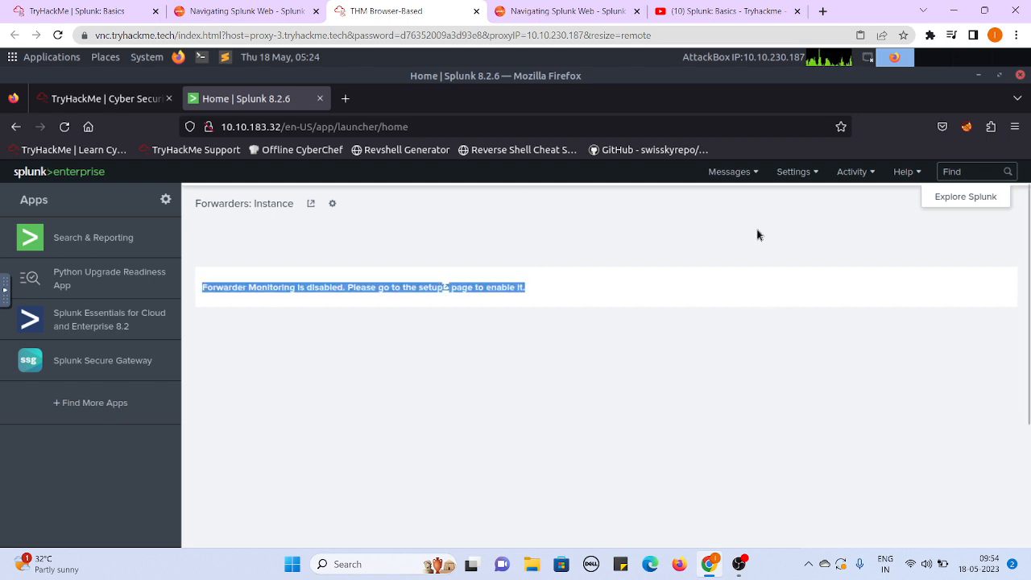
{"action": "left_click", "coordinate": [965, 197]}
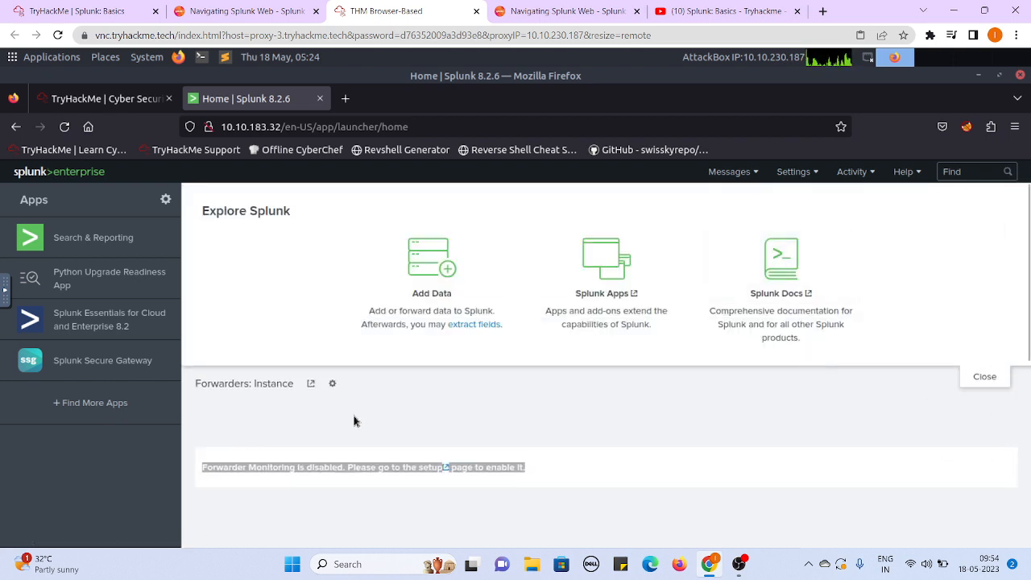
{"action": "left_click", "coordinate": [447, 273]}
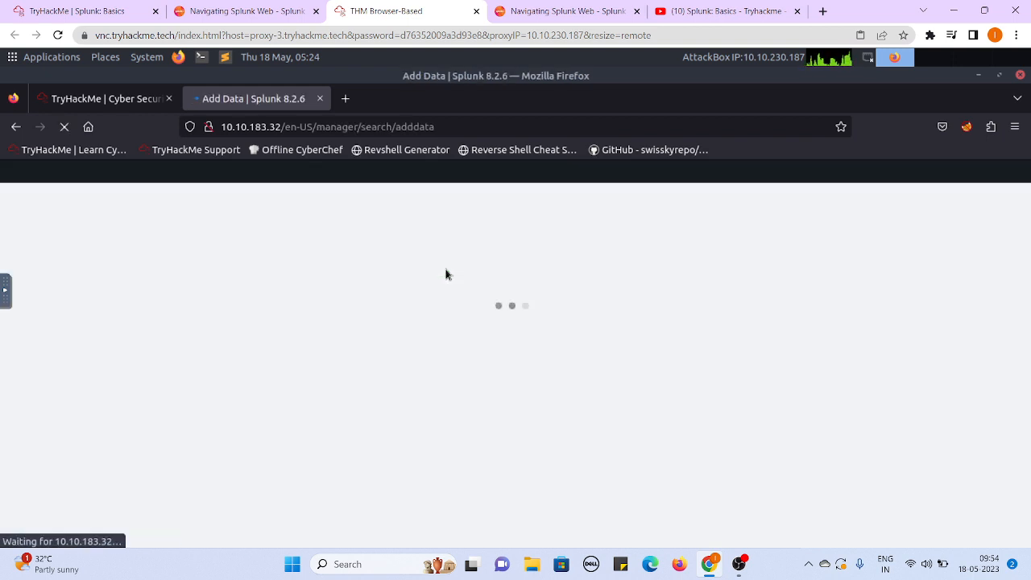
- Check the Task 4 question against the data input methods on the live Add Data page, returning to the room
{"action": "left_click", "coordinate": [77, 8]}
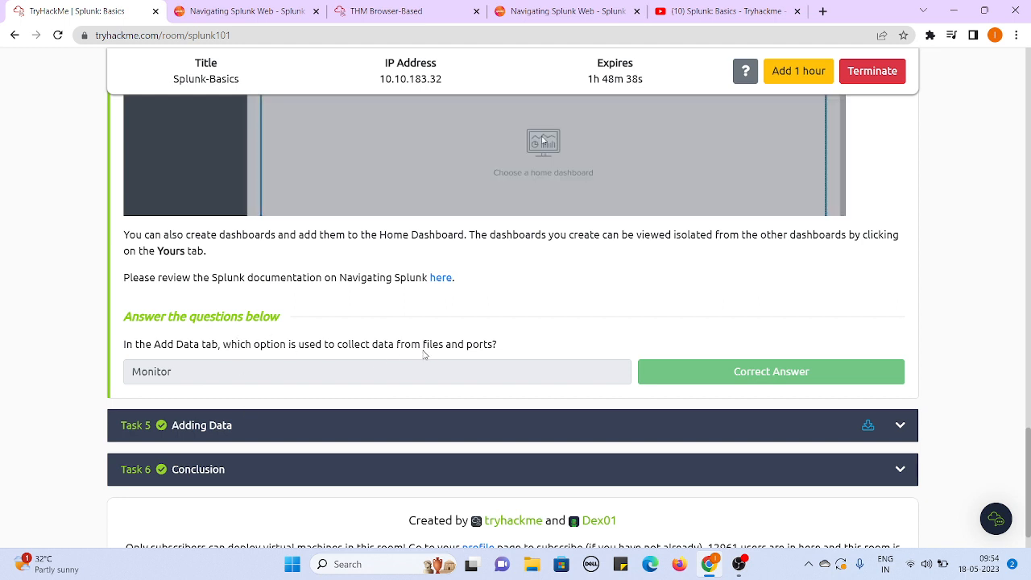
{"action": "left_click", "coordinate": [431, 7]}
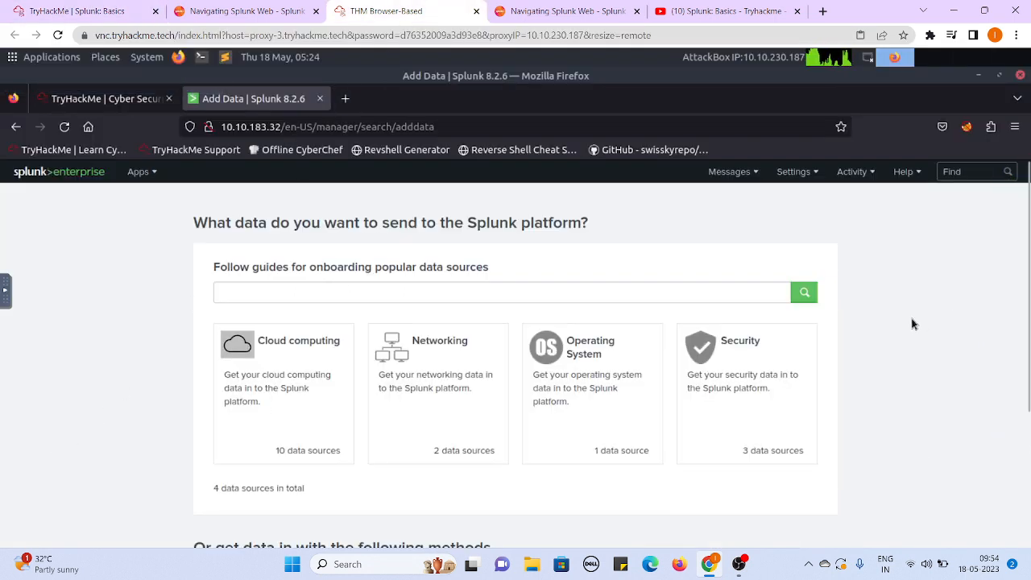
{"action": "scroll", "coordinate": [913, 324], "scroll_direction": "down", "scroll_amount": 3}
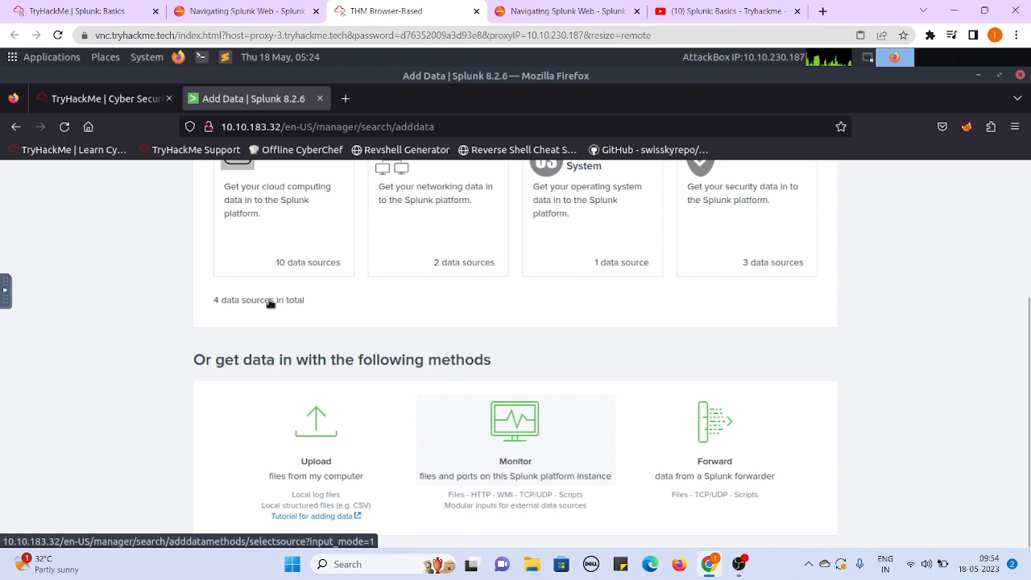
{"action": "left_click", "coordinate": [37, 11]}
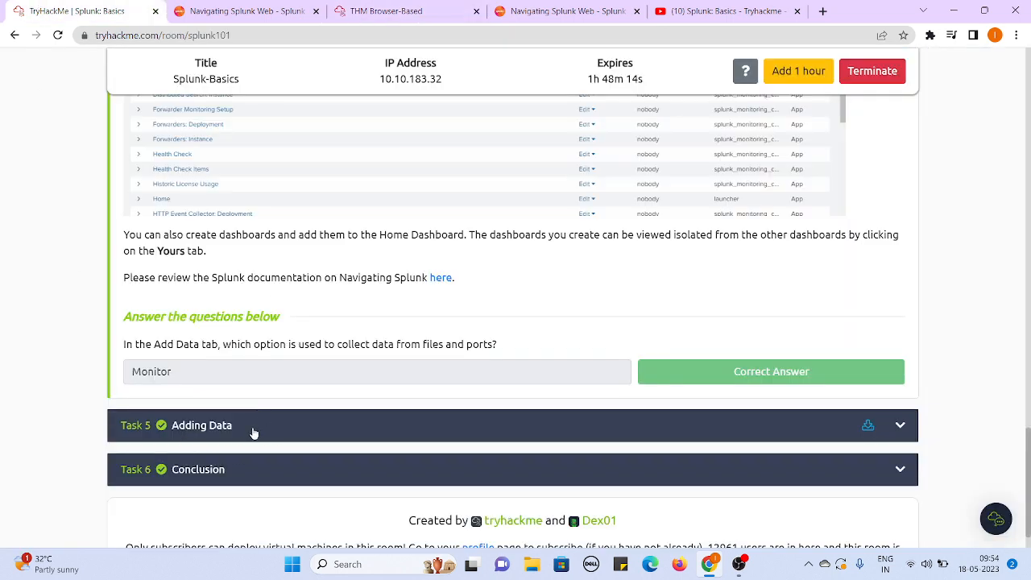
- Open Task 5, Adding Data, and read its introduction and the chart of Splunk data source categories
{"action": "left_click", "coordinate": [253, 434]}
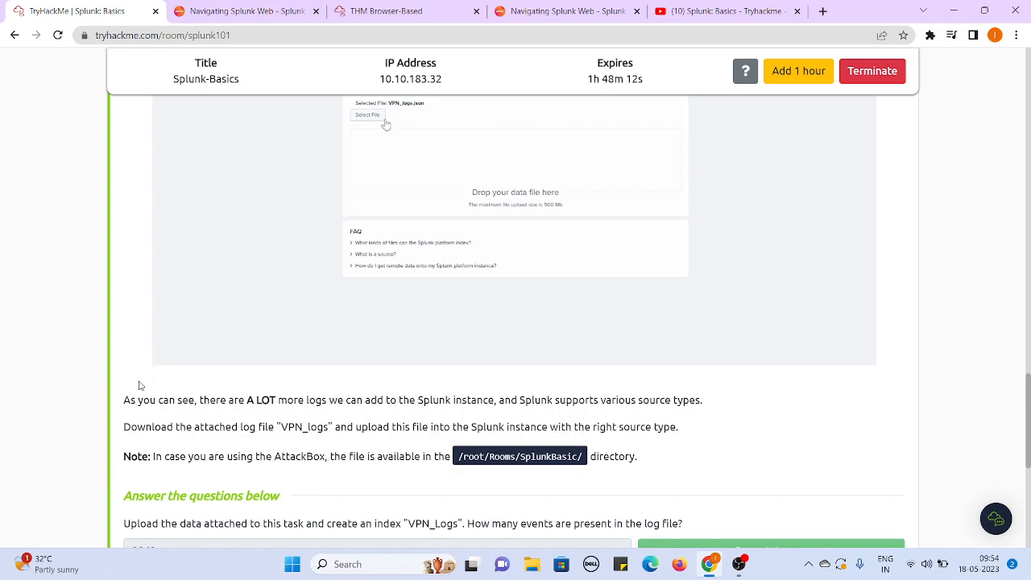
{"action": "scroll", "coordinate": [138, 385], "scroll_direction": "up", "scroll_amount": 10}
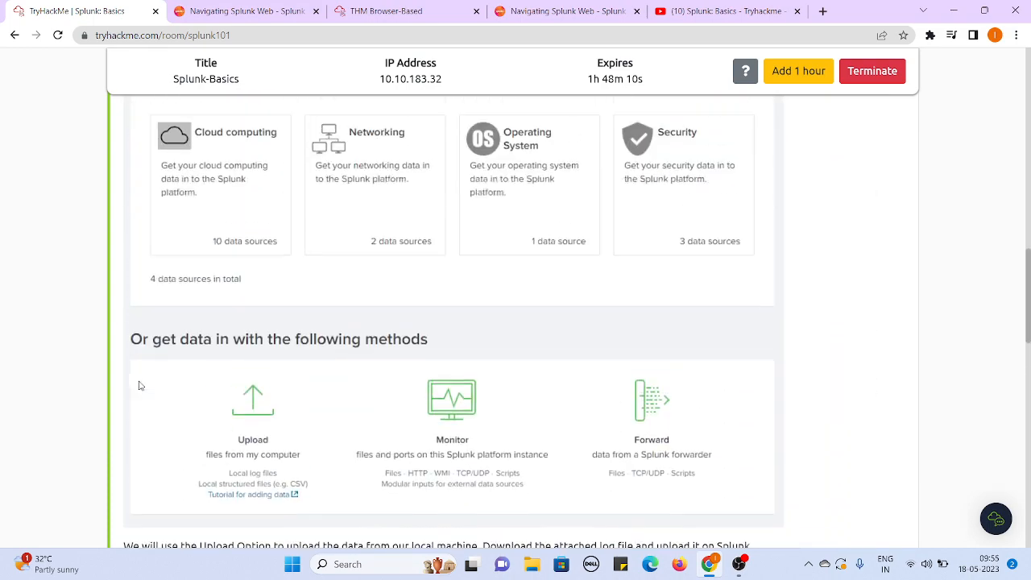
{"action": "scroll", "coordinate": [138, 385], "scroll_direction": "up", "scroll_amount": 10}
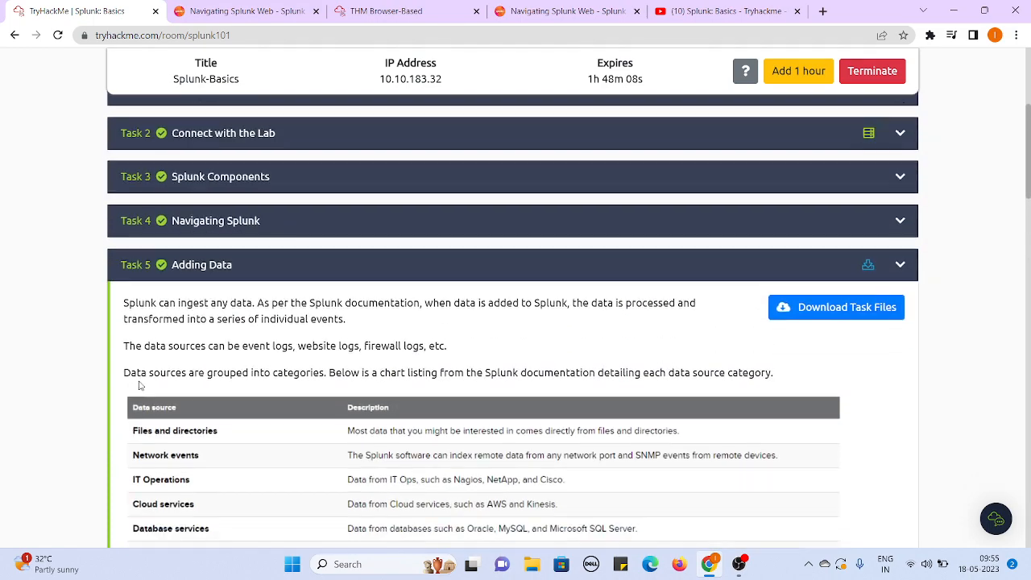
{"action": "scroll", "coordinate": [138, 385], "scroll_direction": "down", "scroll_amount": 2}
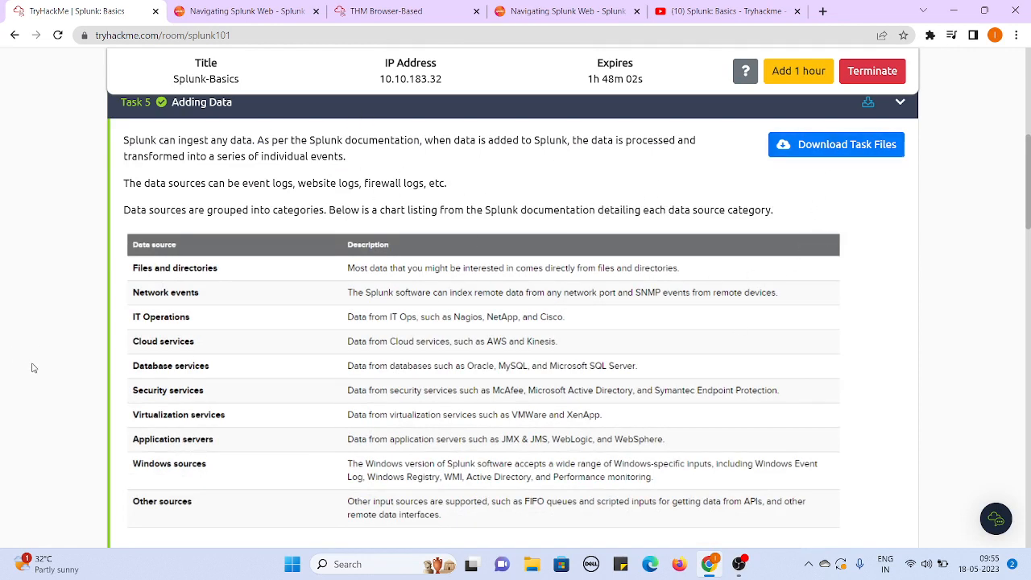
{"action": "scroll", "coordinate": [33, 368], "scroll_direction": "down", "scroll_amount": 1}
{"action": "scroll", "coordinate": [34, 368], "scroll_direction": "up", "scroll_amount": 1}
{"action": "scroll", "coordinate": [33, 368], "scroll_direction": "down", "scroll_amount": 2}
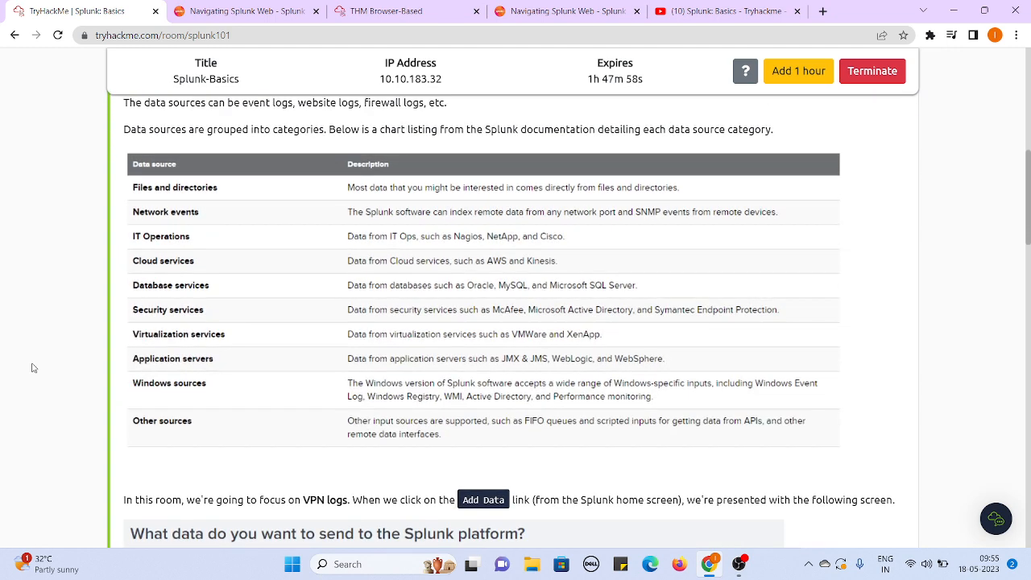
{"action": "scroll", "coordinate": [33, 369], "scroll_direction": "down", "scroll_amount": 1}
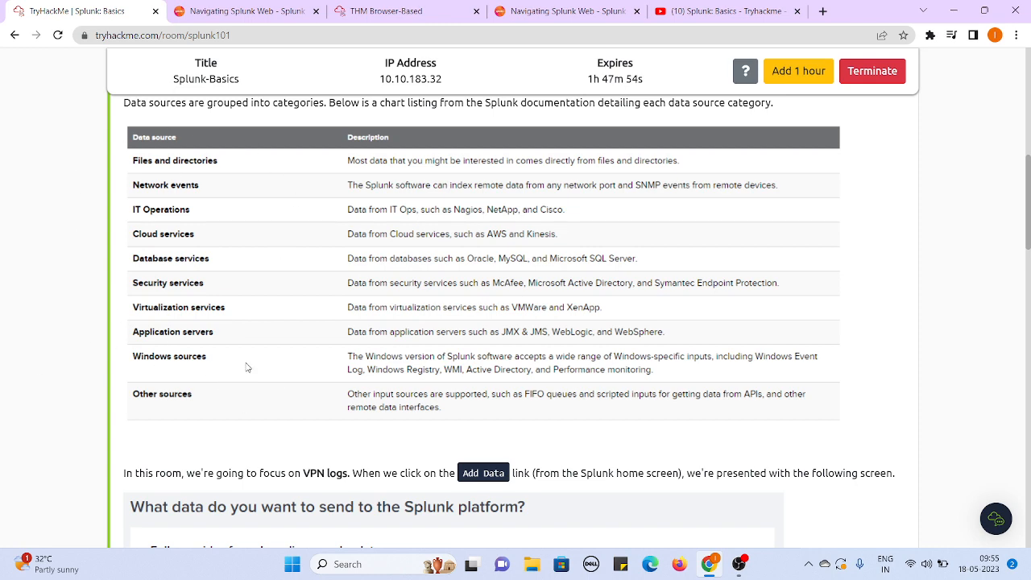
{"action": "scroll", "coordinate": [12, 383], "scroll_direction": "down", "scroll_amount": 10}
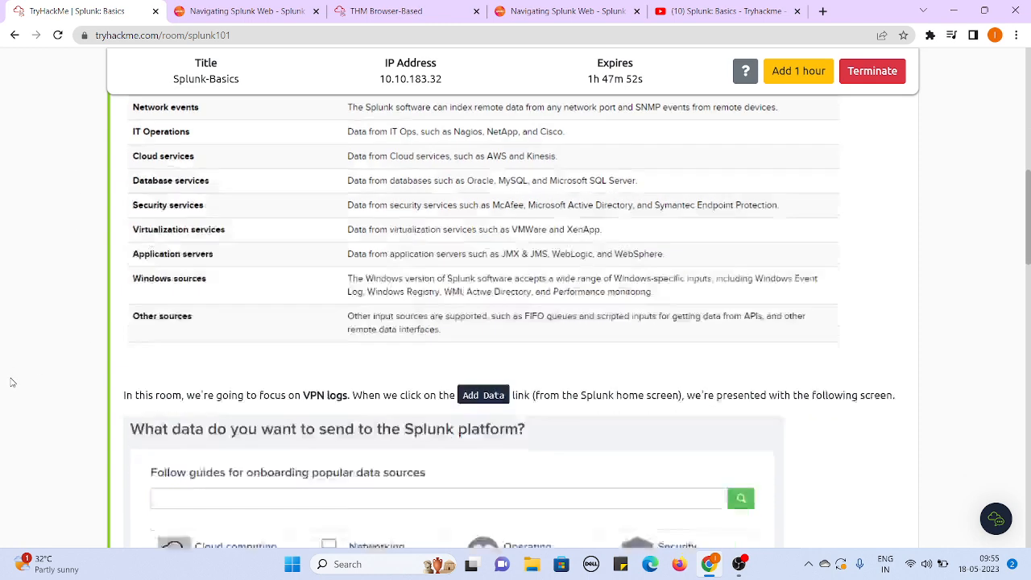
- Read the Task 5 upload procedure, the VPN_logs file location note and the questions about the log file
{"action": "scroll", "coordinate": [11, 383], "scroll_direction": "down", "scroll_amount": 3}
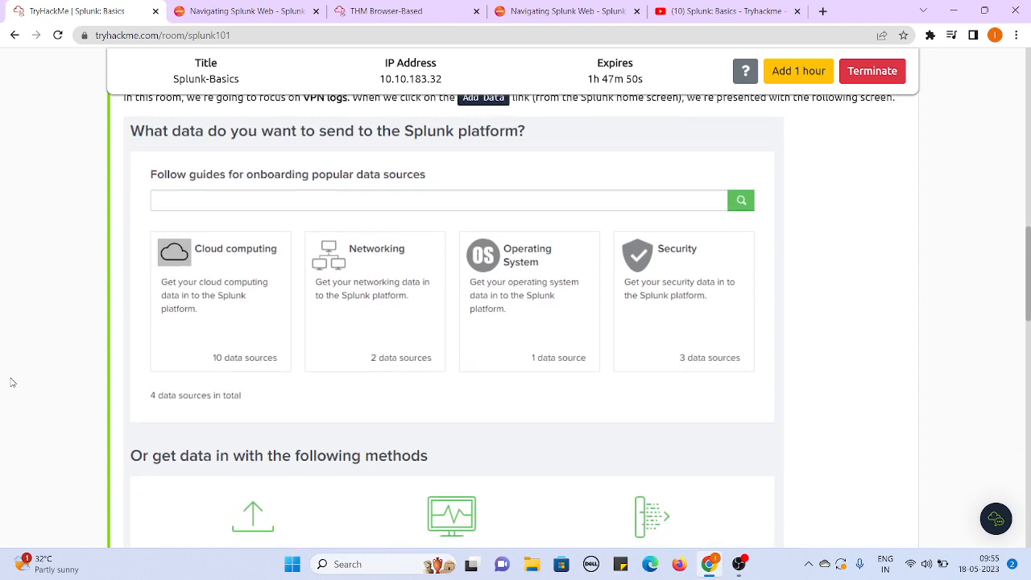
{"action": "scroll", "coordinate": [11, 383], "scroll_direction": "up", "scroll_amount": 1}
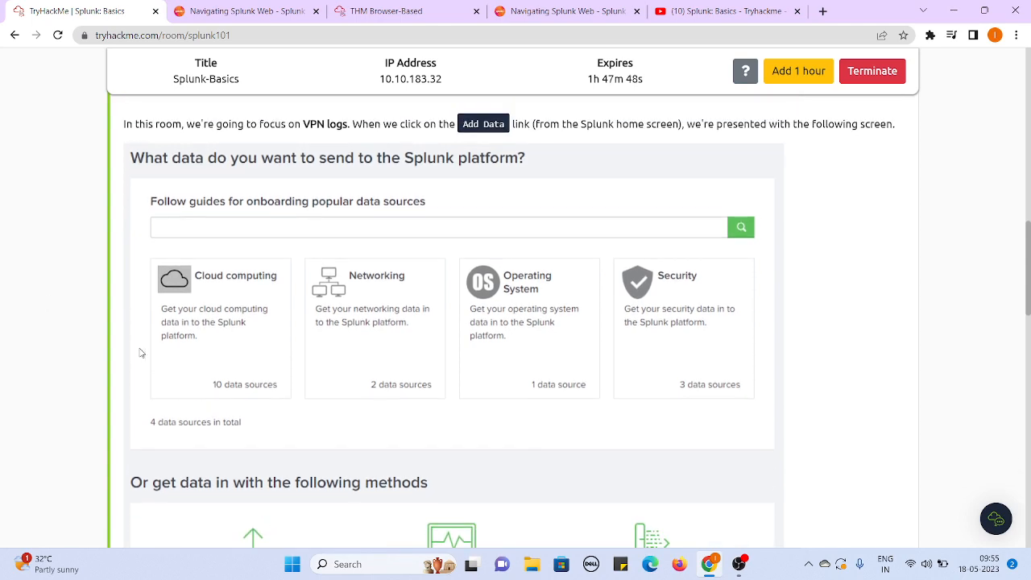
{"action": "scroll", "coordinate": [141, 353], "scroll_direction": "down", "scroll_amount": 15}
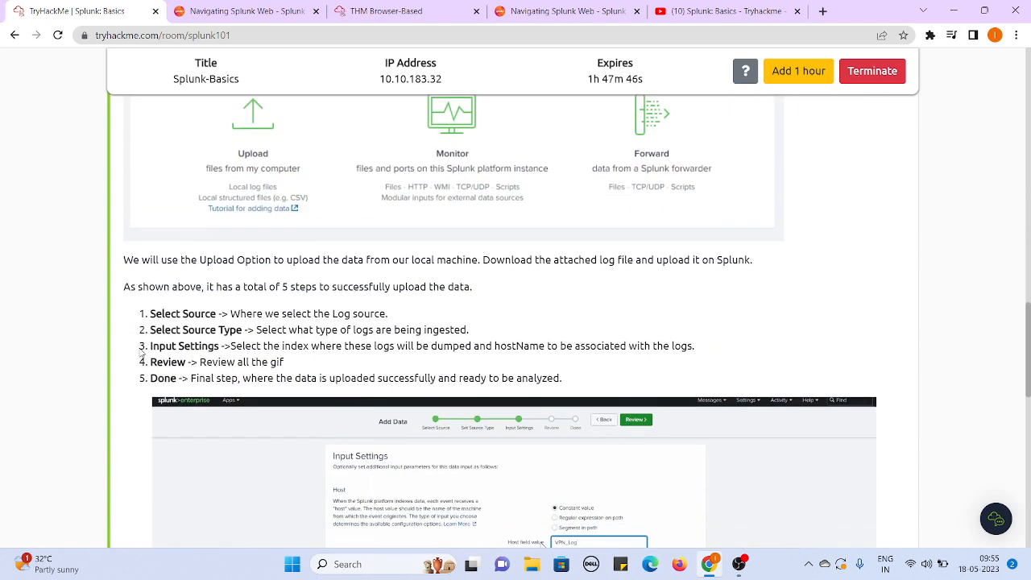
{"action": "scroll", "coordinate": [141, 353], "scroll_direction": "down", "scroll_amount": 20}
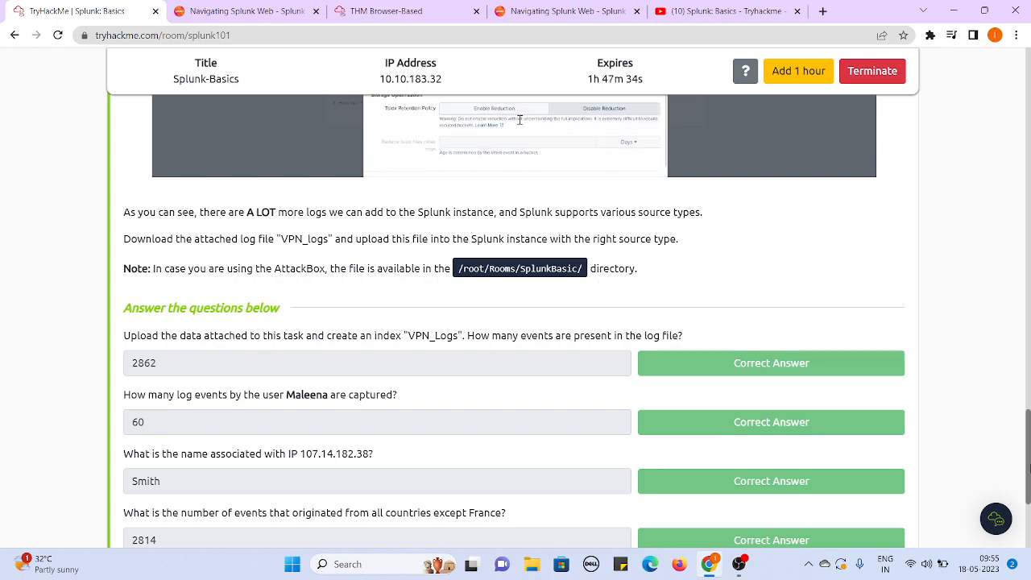
{"action": "scroll", "coordinate": [1004, 418], "scroll_direction": "up", "scroll_amount": 15}
{"action": "scroll", "coordinate": [987, 260], "scroll_direction": "up", "scroll_amount": 6}
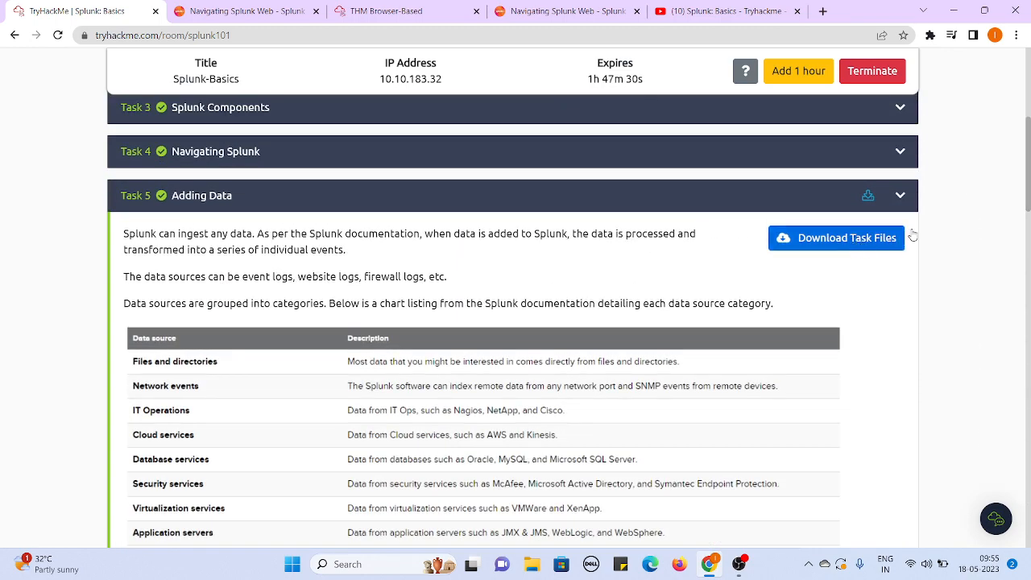
{"action": "left_click_drag", "start_coordinate": [1027, 207], "coordinate": [1012, 516]}
- Switch to the AttackBox and locate VPNlogs.json in the /root/Rooms/SplunkBasic folder
{"action": "left_click", "coordinate": [383, 8]}
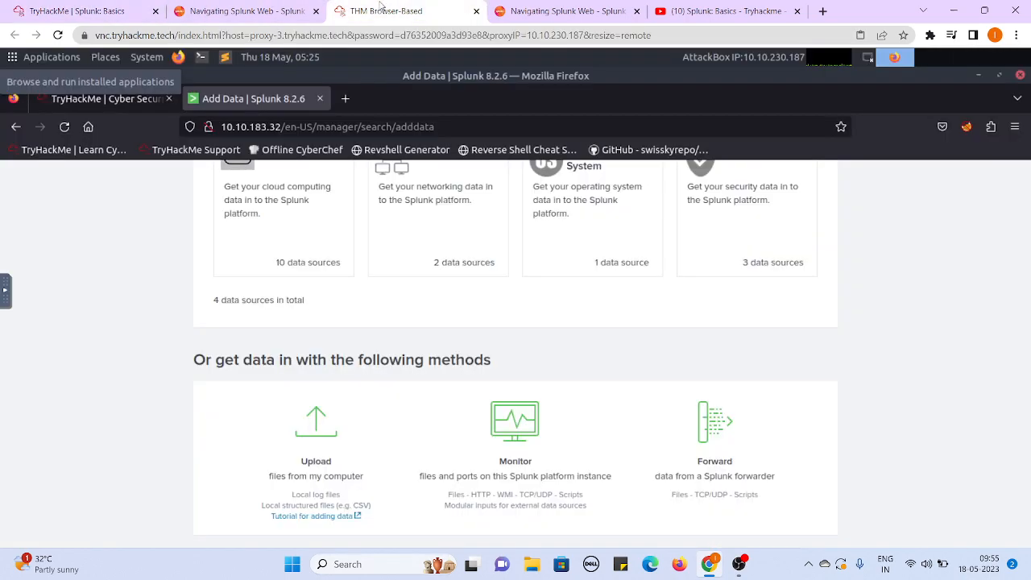
{"action": "left_click", "coordinate": [981, 78]}
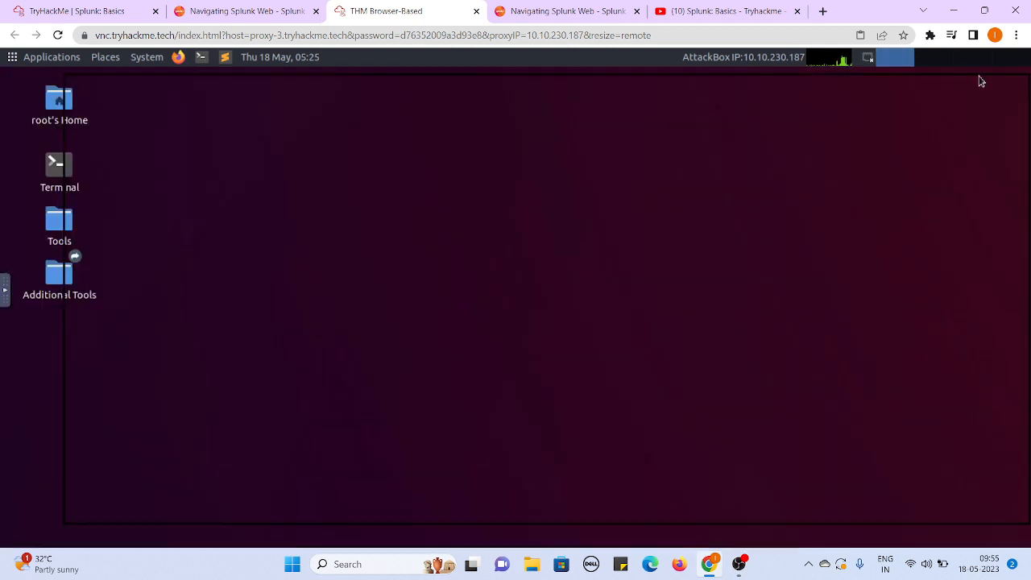
{"action": "double_click", "coordinate": [58, 105]}
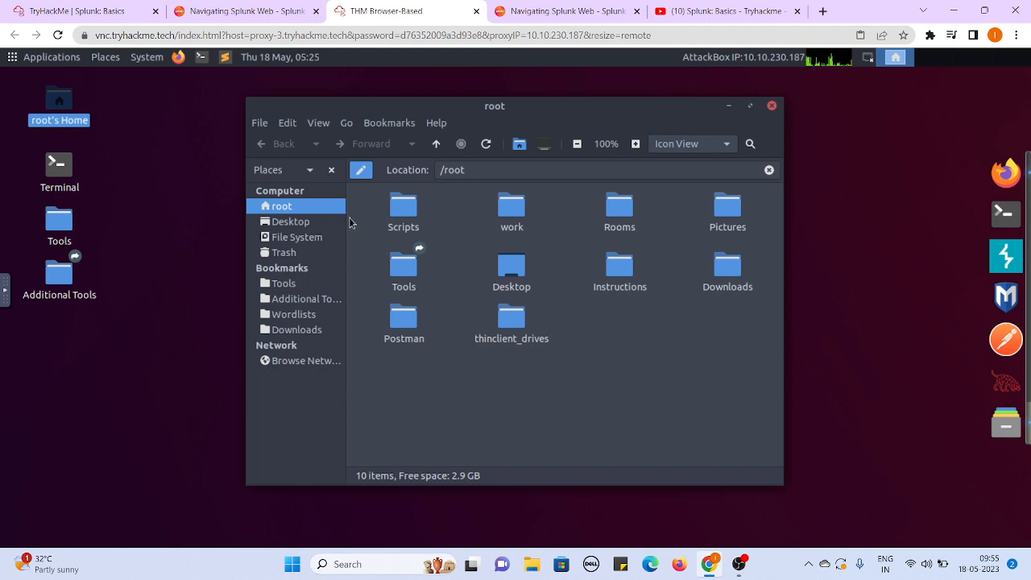
{"action": "double_click", "coordinate": [620, 211]}
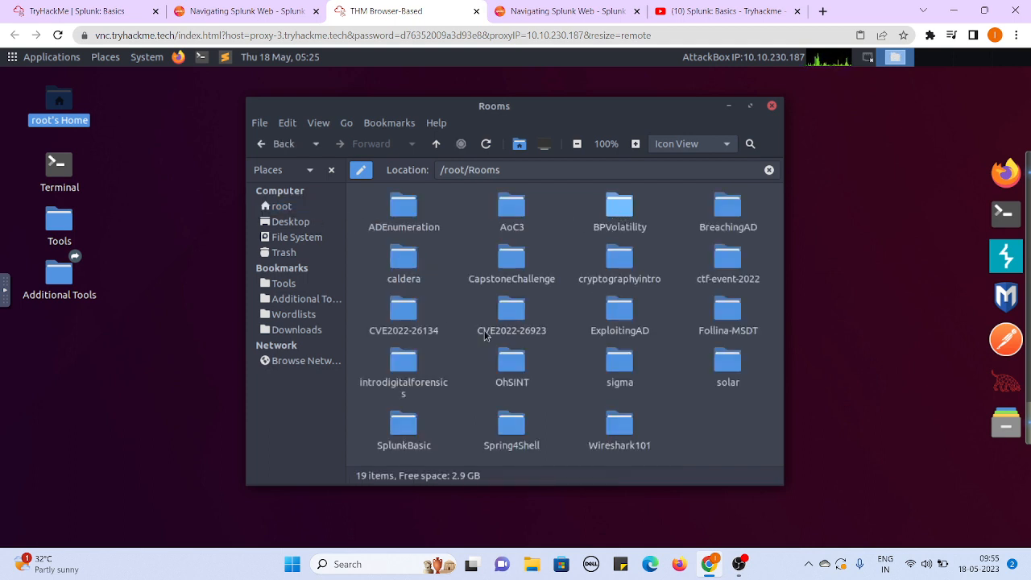
{"action": "double_click", "coordinate": [411, 431]}
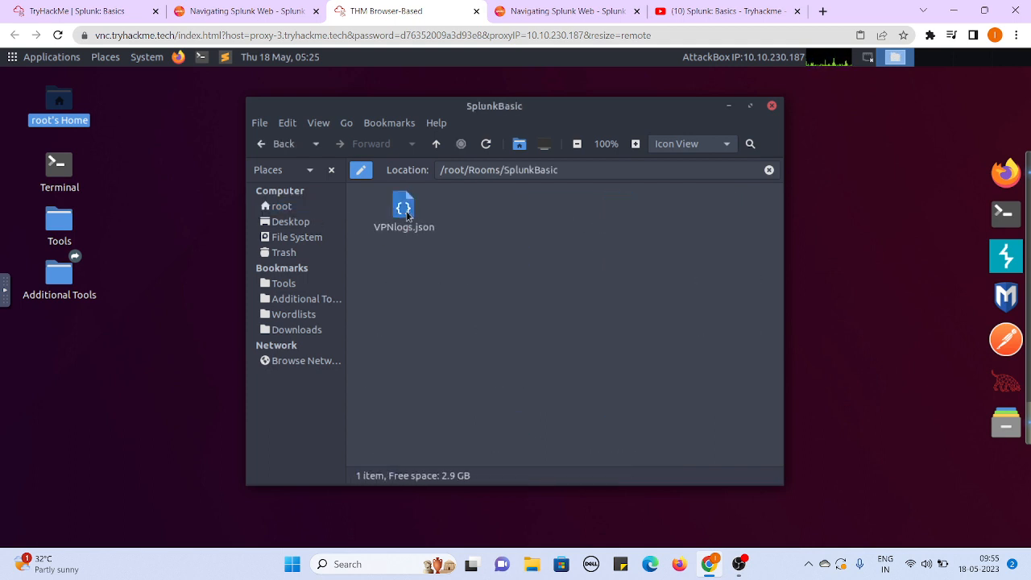
{"action": "left_click", "coordinate": [728, 106]}
- Start a file upload on the Splunk Add Data page and select VPNlogs.json from Rooms/SplunkBasic as the source
{"action": "left_click", "coordinate": [1001, 183]}
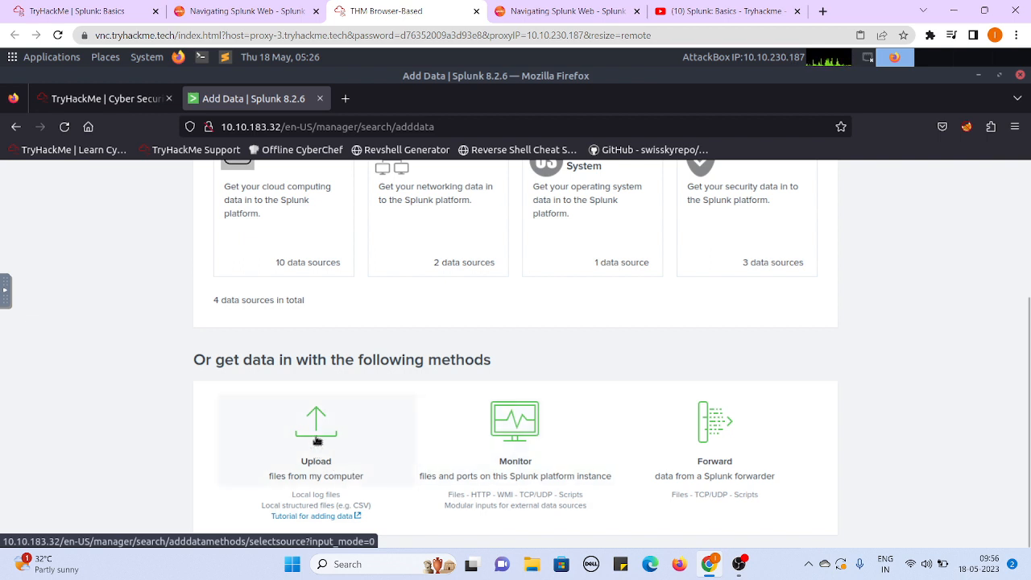
{"action": "left_click", "coordinate": [317, 441]}
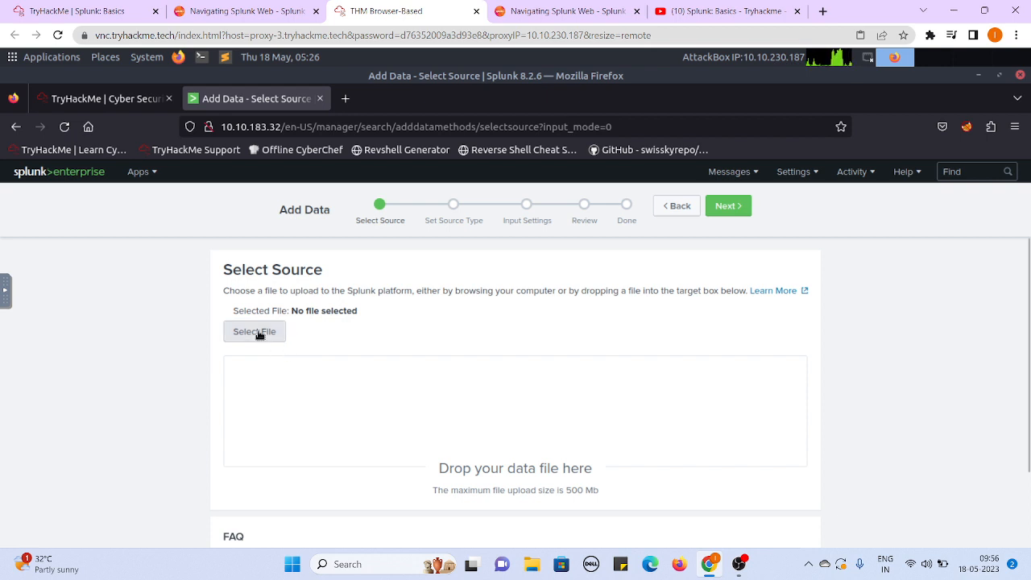
{"action": "left_click", "coordinate": [259, 334]}
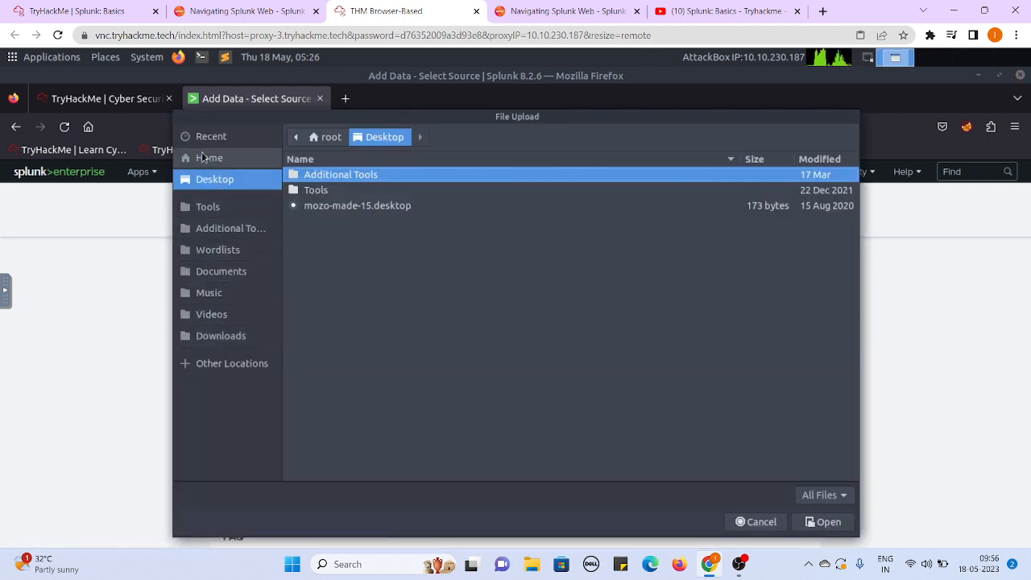
{"action": "left_click", "coordinate": [207, 159]}
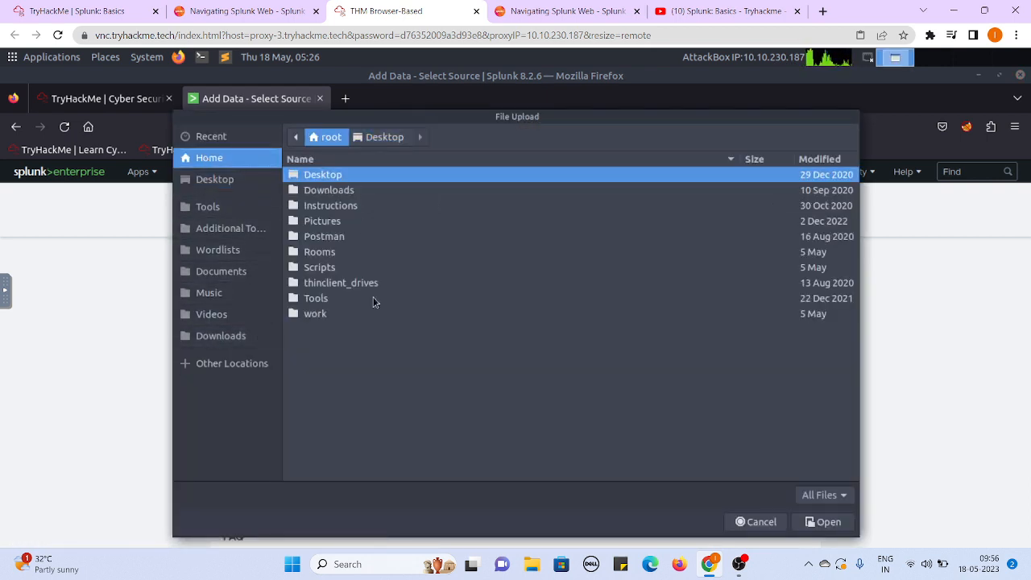
{"action": "double_click", "coordinate": [320, 252]}
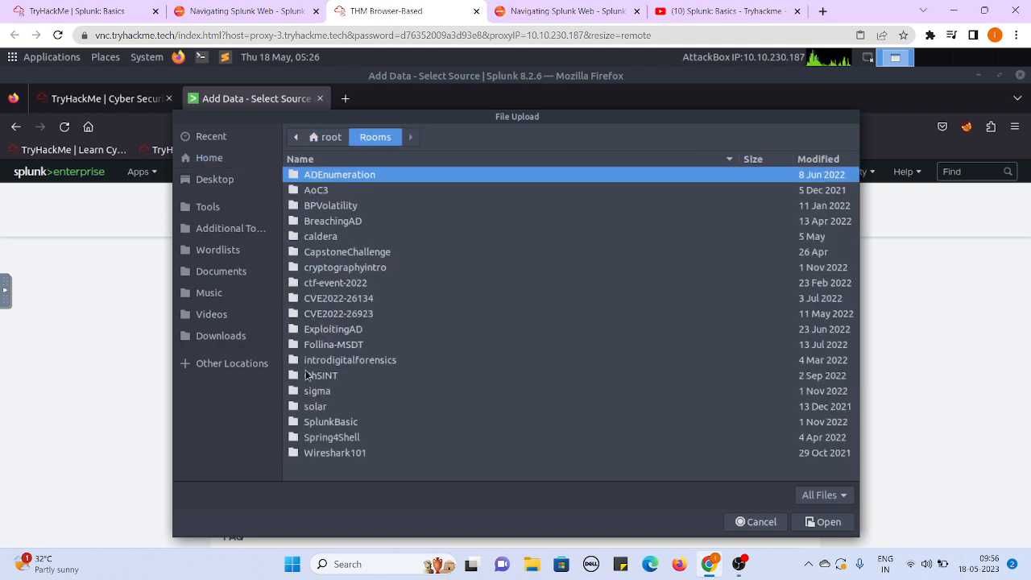
{"action": "double_click", "coordinate": [338, 425]}
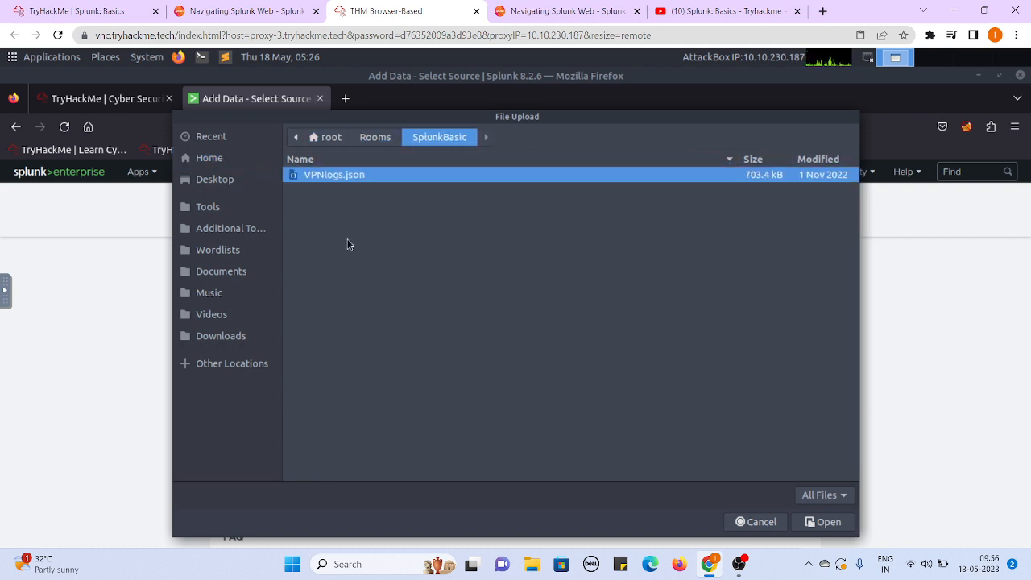
{"action": "left_click", "coordinate": [826, 522]}
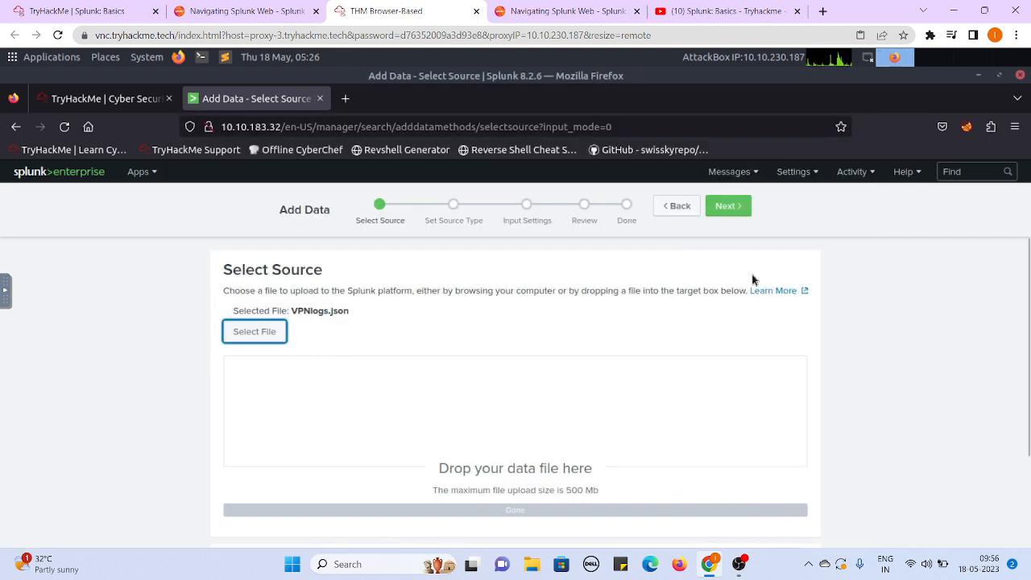
- Proceed with the _json source type and set the host field value to VPNlog in the input settings
{"action": "left_click", "coordinate": [729, 207]}
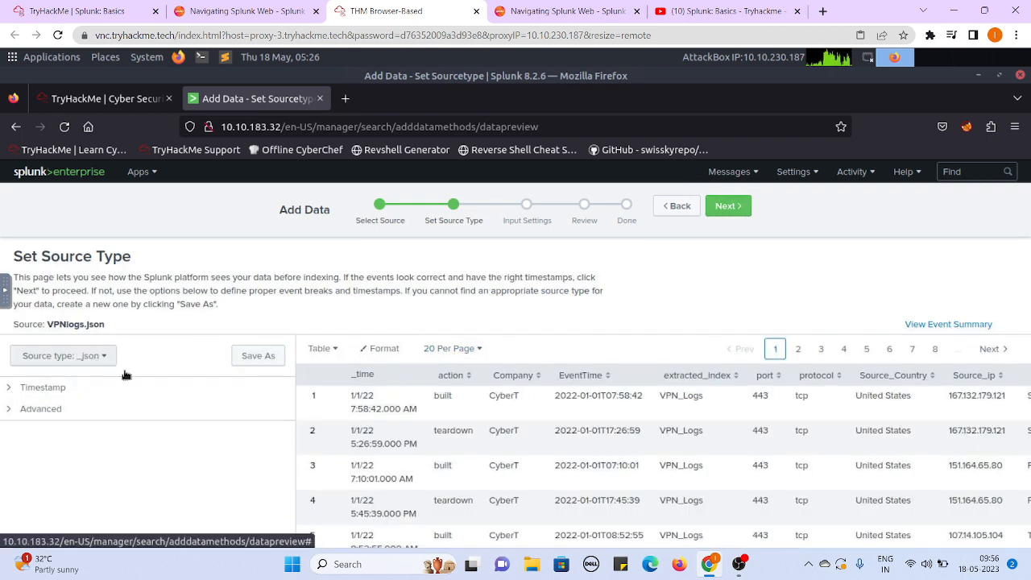
{"action": "left_click", "coordinate": [729, 206]}
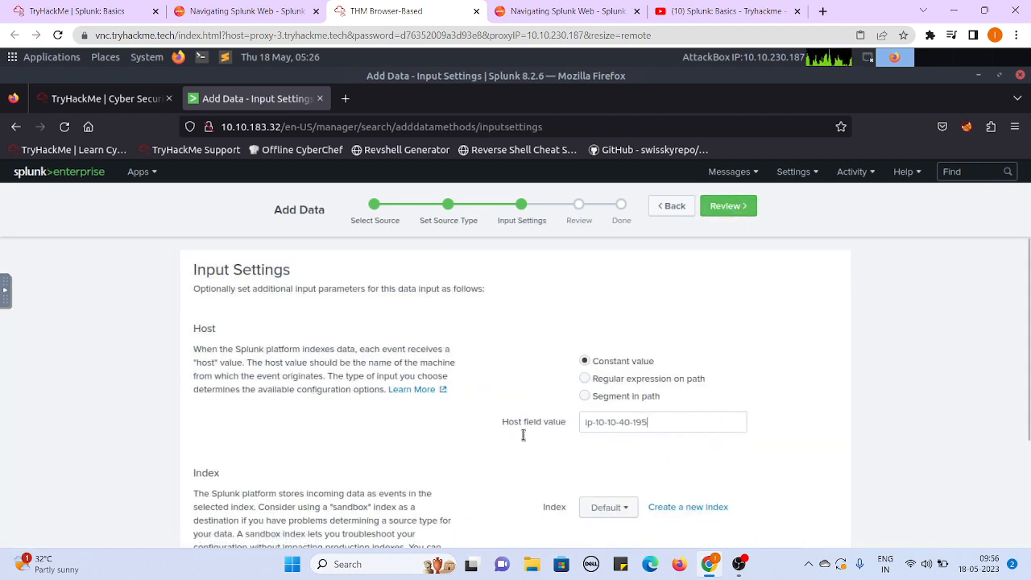
{"action": "key", "text": "BackSpace"}
{"action": "key", "text": "BackSpace"}
{"action": "key", "text": "BackSpace"}
{"action": "key", "text": "BackSpace"}
{"action": "key", "text": "BackSpace"}
{"action": "key", "text": "BackSpace"}
{"action": "key", "text": "BackSpace"}
{"action": "key", "text": "BackSpace"}
{"action": "key", "text": "BackSpace"}
{"action": "key", "text": "BackSpace"}
{"action": "key", "text": "BackSpace"}
{"action": "key", "text": "BackSpace"}
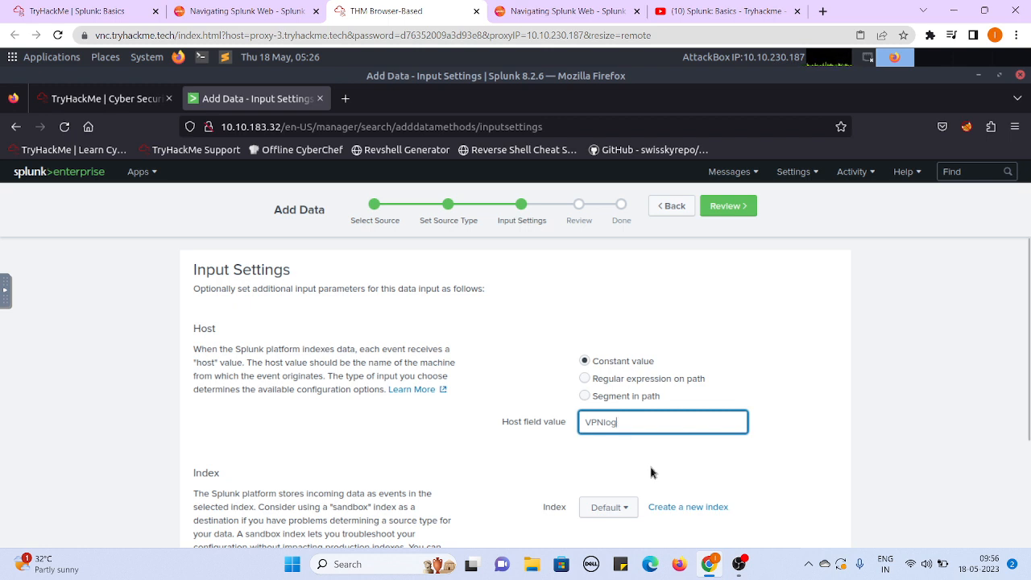
- Create a new events index named VPNlogs for the uploaded data
{"action": "left_click", "coordinate": [675, 510]}
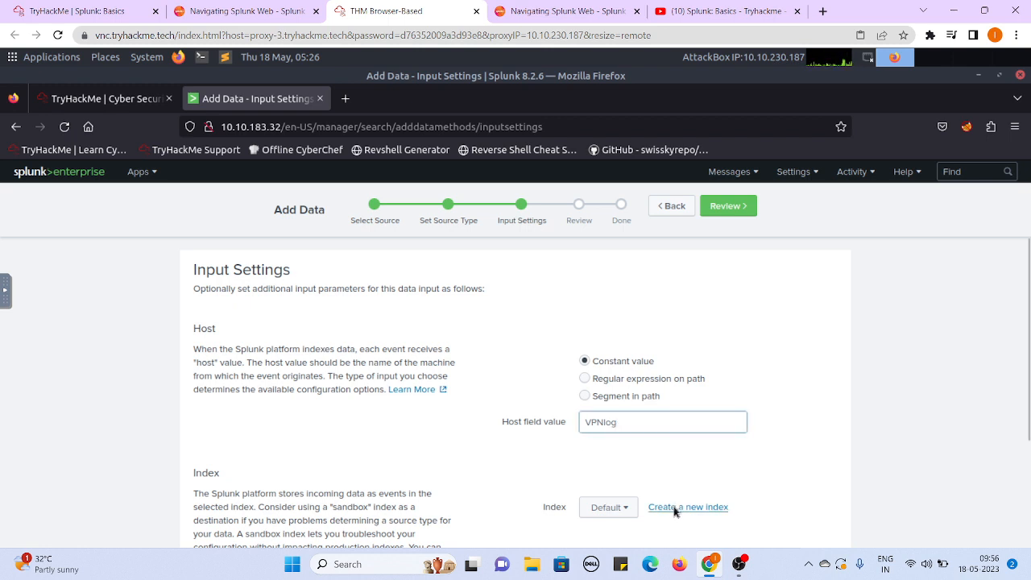
{"action": "left_click", "coordinate": [565, 273]}
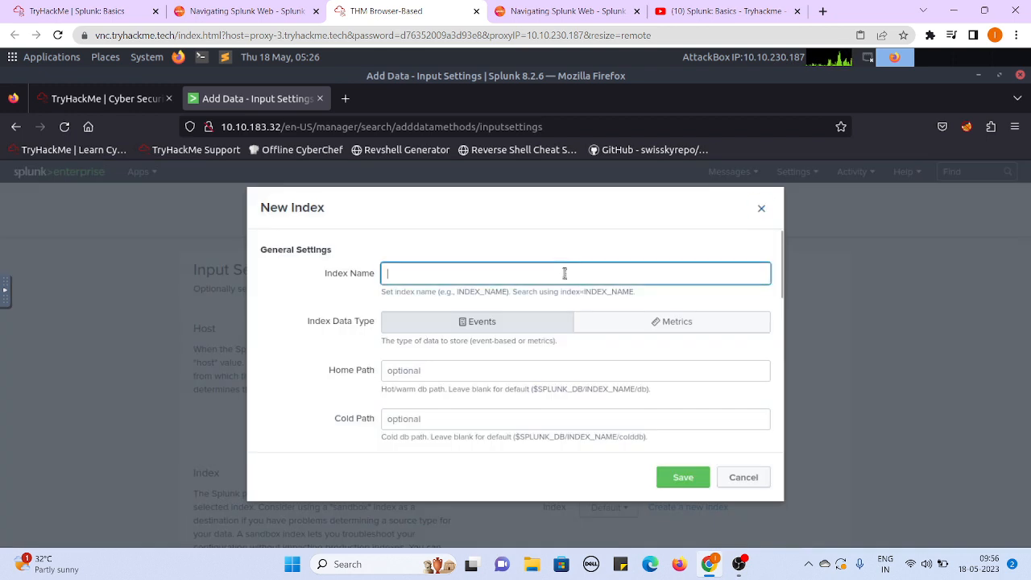
{"action": "type", "text": "VPN"}
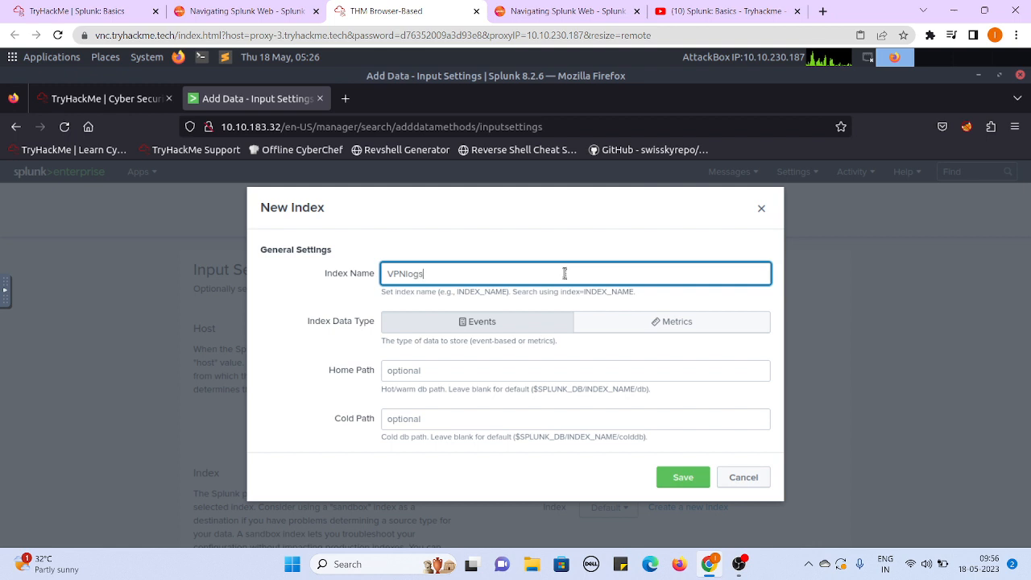
{"action": "type", "text": "logs"}
{"action": "left_click", "coordinate": [675, 481]}
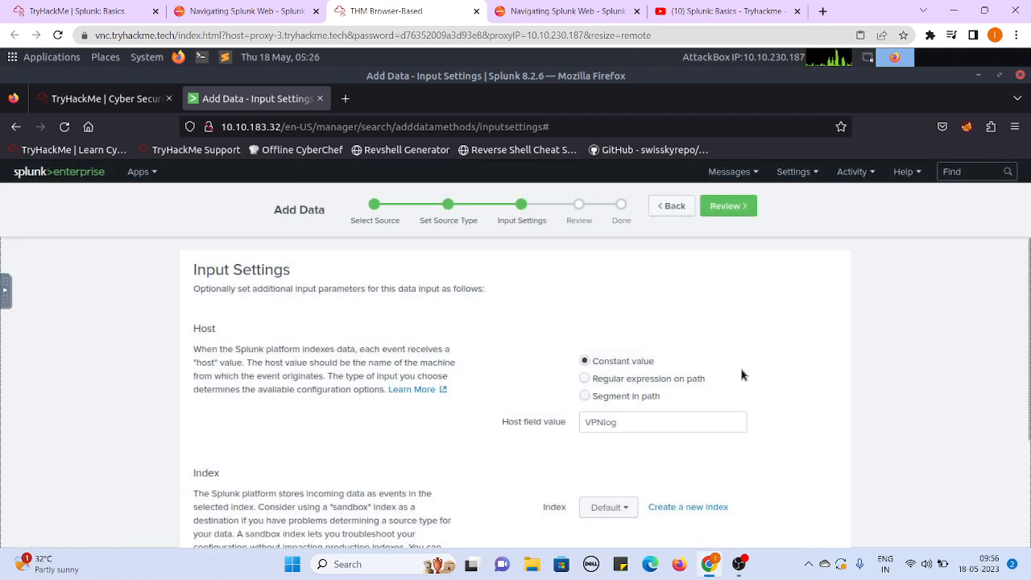
- Assign the vpnlogs index to the upload, review the input summary and submit it
{"action": "left_click", "coordinate": [613, 507]}
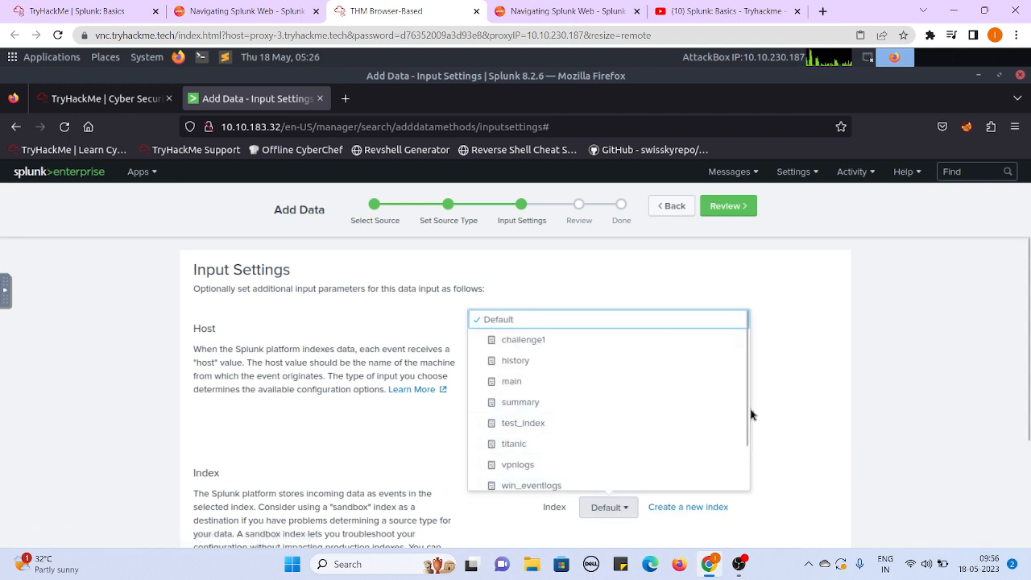
{"action": "left_click", "coordinate": [542, 470]}
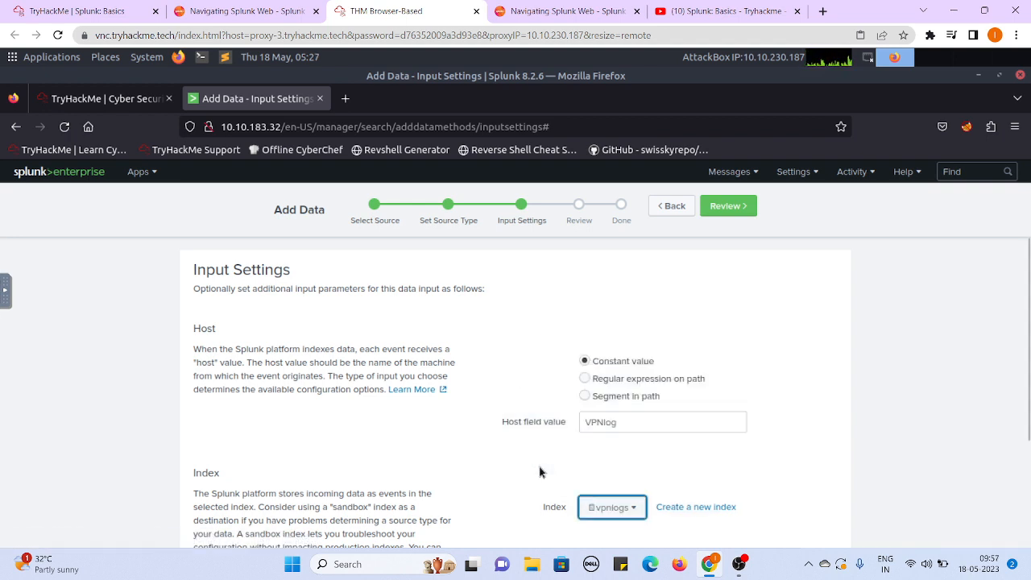
{"action": "left_click", "coordinate": [733, 206]}
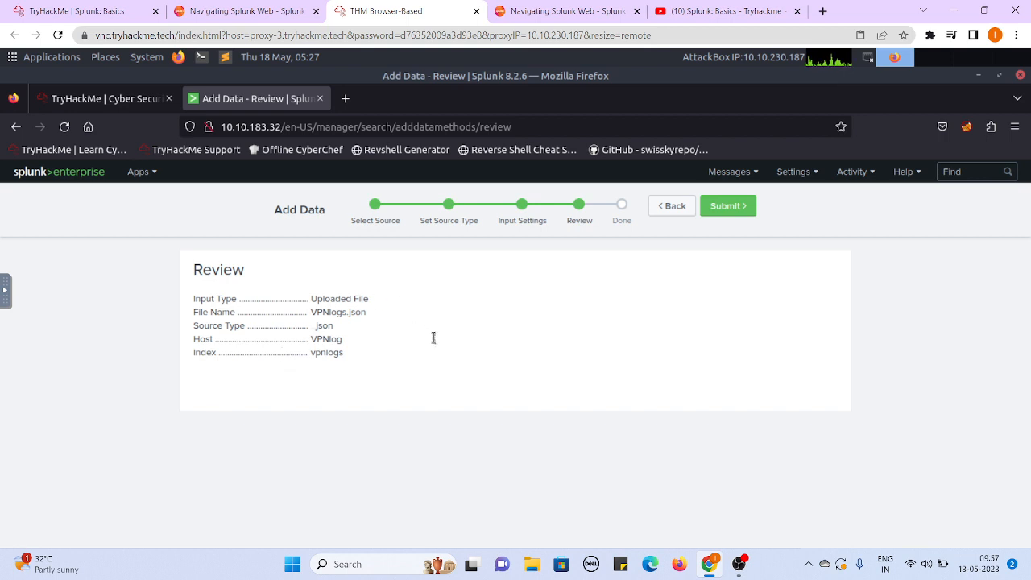
{"action": "left_click", "coordinate": [741, 207]}
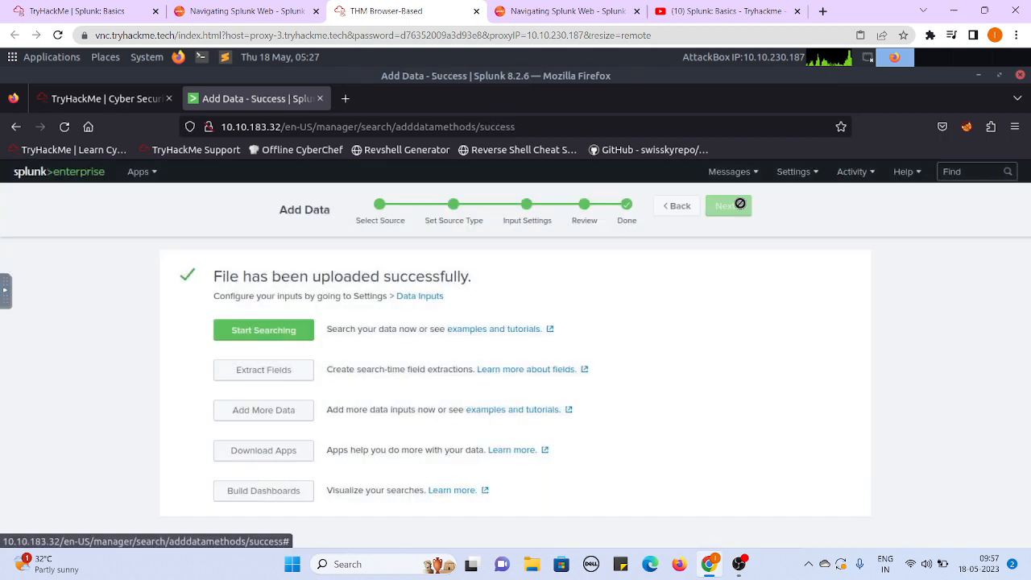
- Start searching the uploaded VPN logs, examine the events, and compare their total with the answer to the first Task 5 question
{"action": "left_click", "coordinate": [247, 335]}
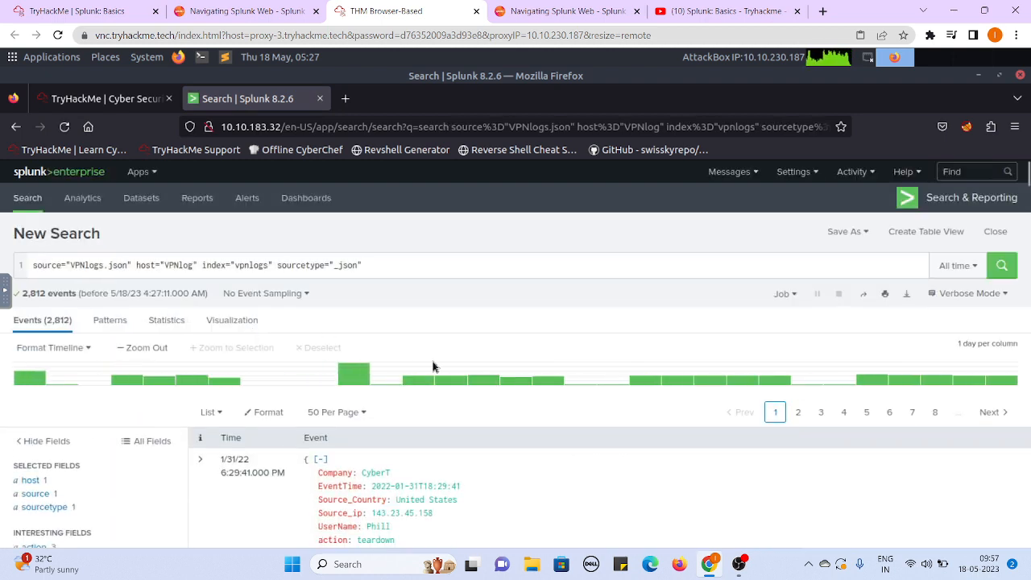
{"action": "scroll", "coordinate": [433, 364], "scroll_direction": "down", "scroll_amount": 3}
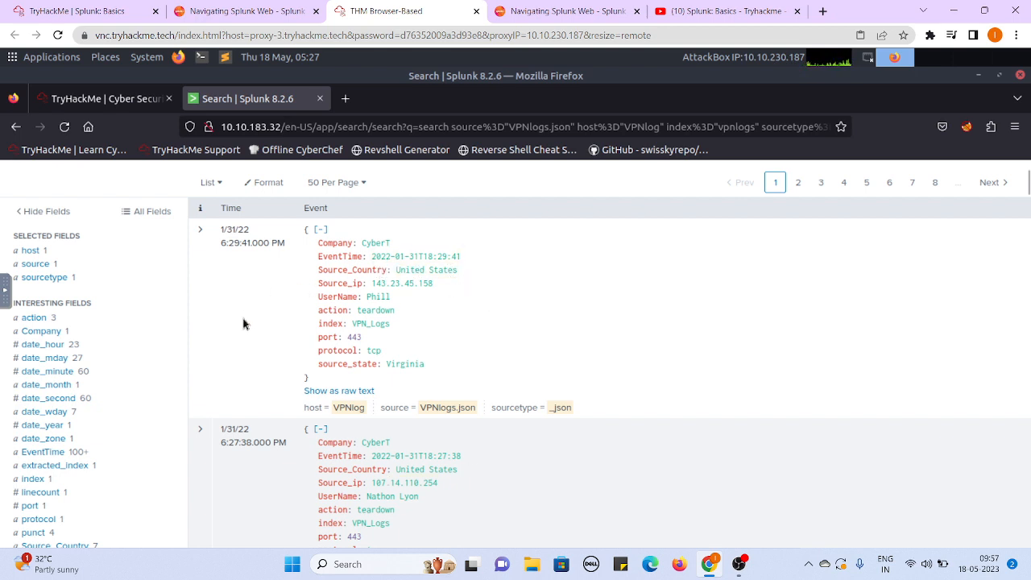
{"action": "scroll", "coordinate": [244, 324], "scroll_direction": "up", "scroll_amount": 3}
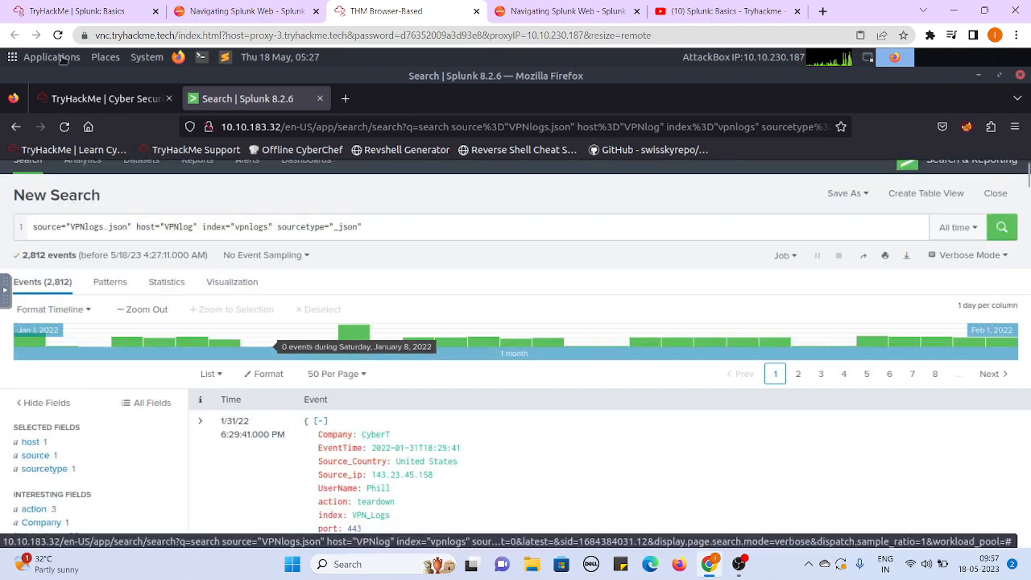
{"action": "left_click", "coordinate": [66, 6]}
{"action": "scroll", "coordinate": [1, 294], "scroll_direction": "down", "scroll_amount": 1}
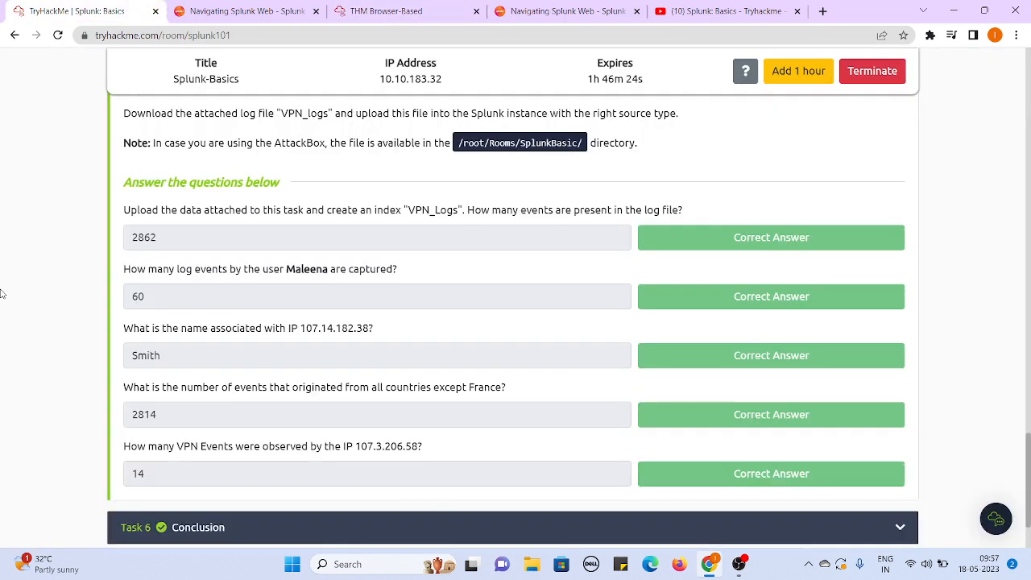
{"action": "scroll", "coordinate": [1, 294], "scroll_direction": "up", "scroll_amount": 1}
{"action": "scroll", "coordinate": [2, 294], "scroll_direction": "down", "scroll_amount": 1}
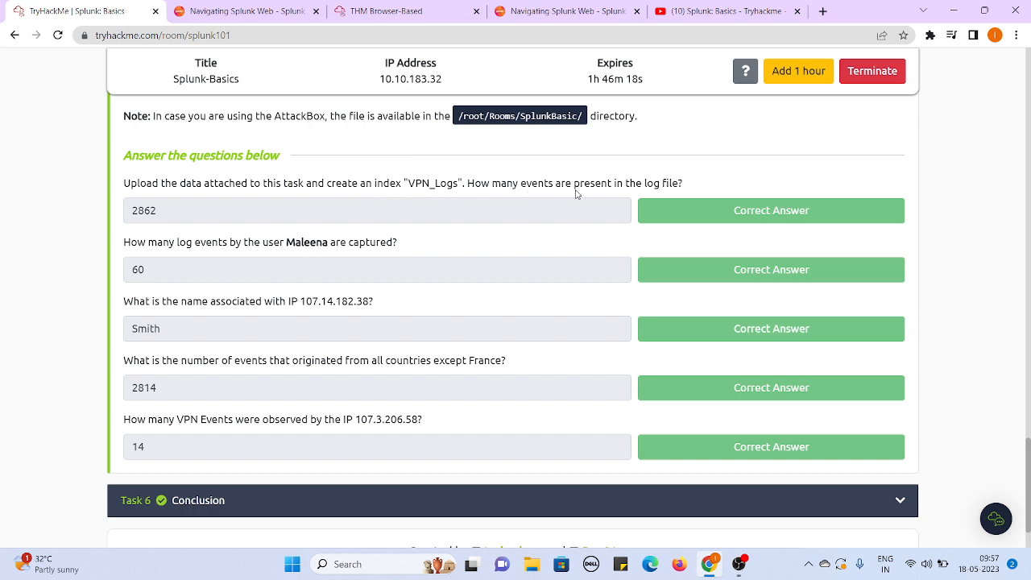
{"action": "left_click", "coordinate": [350, 8]}
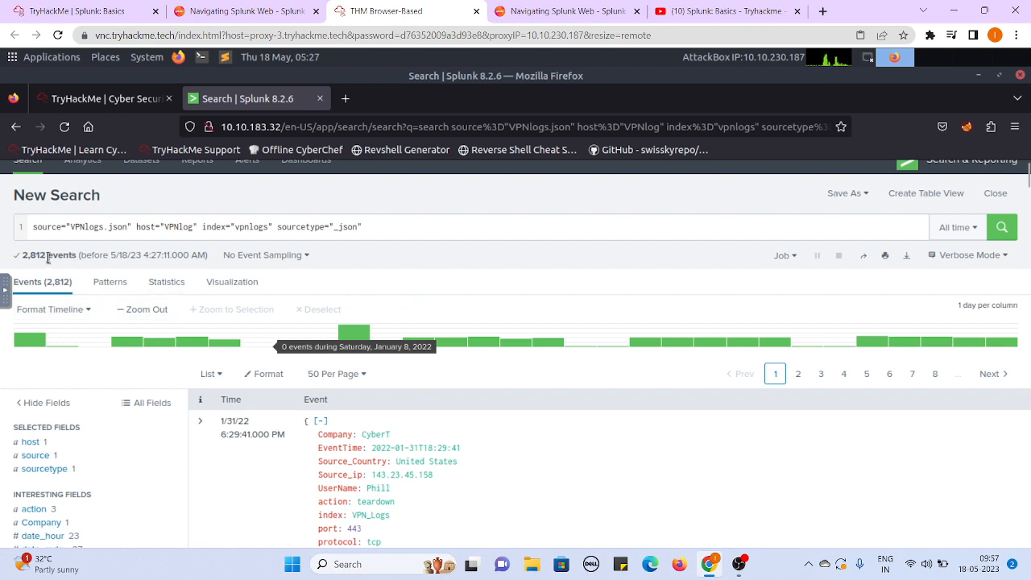
- Check the second Task 5 question, add a UserName filter for the user it names to the Splunk query, and run the search
{"action": "left_click", "coordinate": [63, 11]}
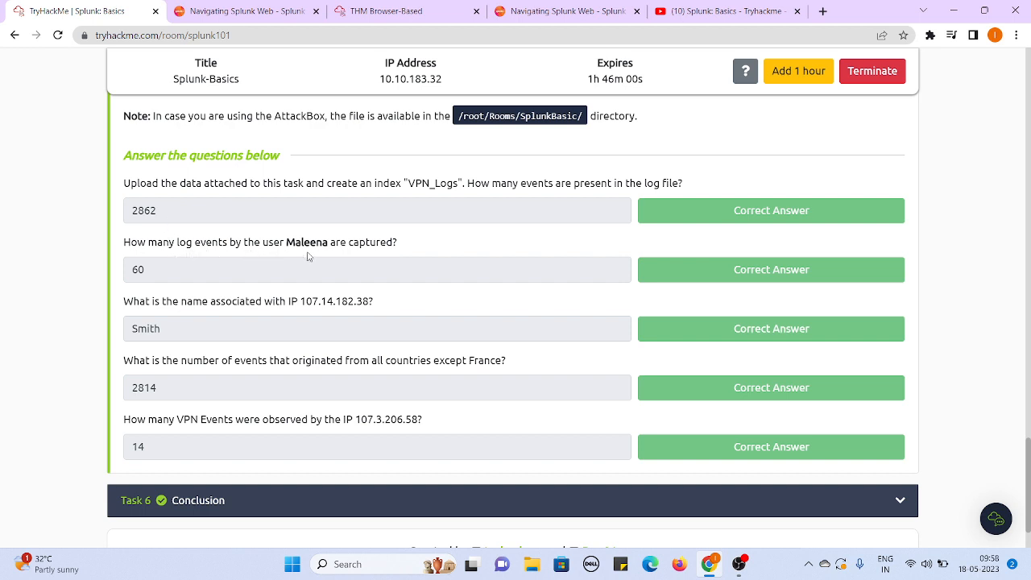
{"action": "left_click", "coordinate": [258, 8]}
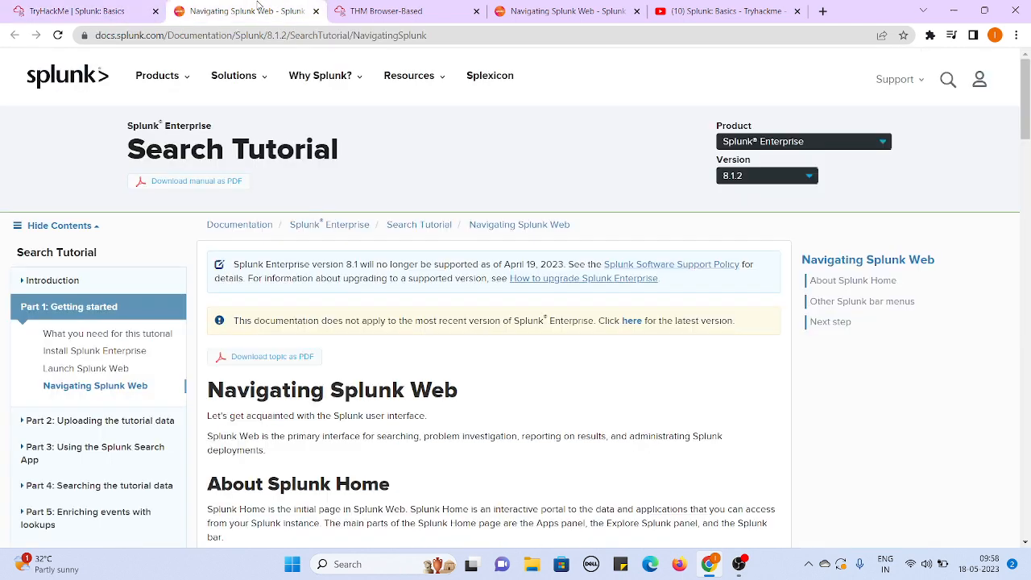
{"action": "left_click", "coordinate": [362, 6]}
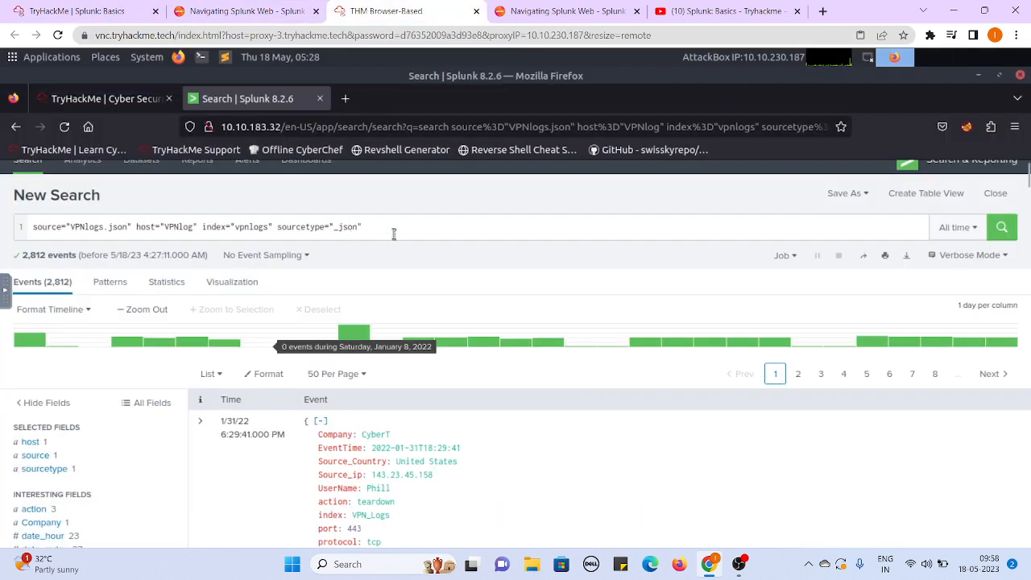
{"action": "left_click", "coordinate": [397, 226]}
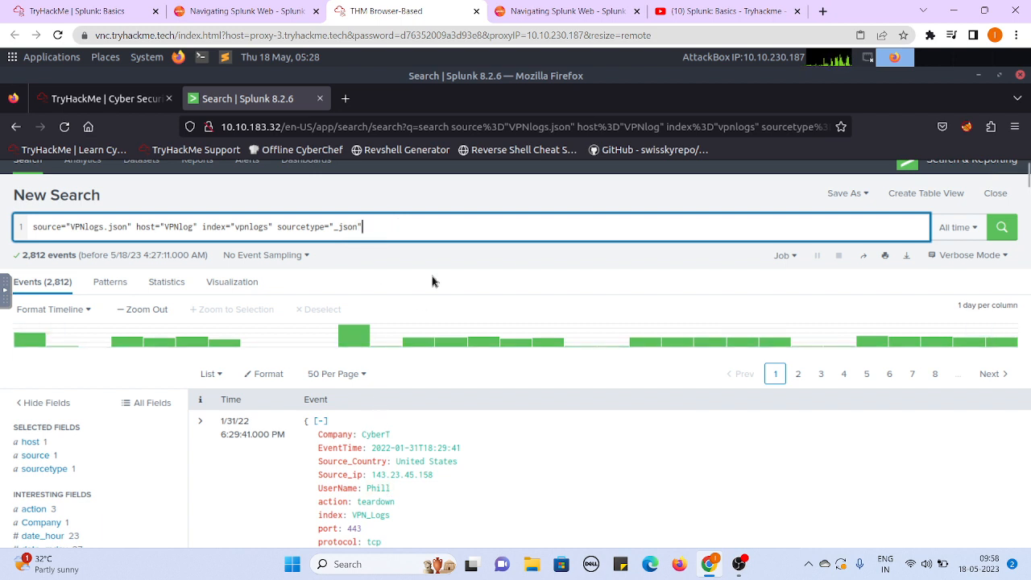
{"action": "type", "text": "U"}
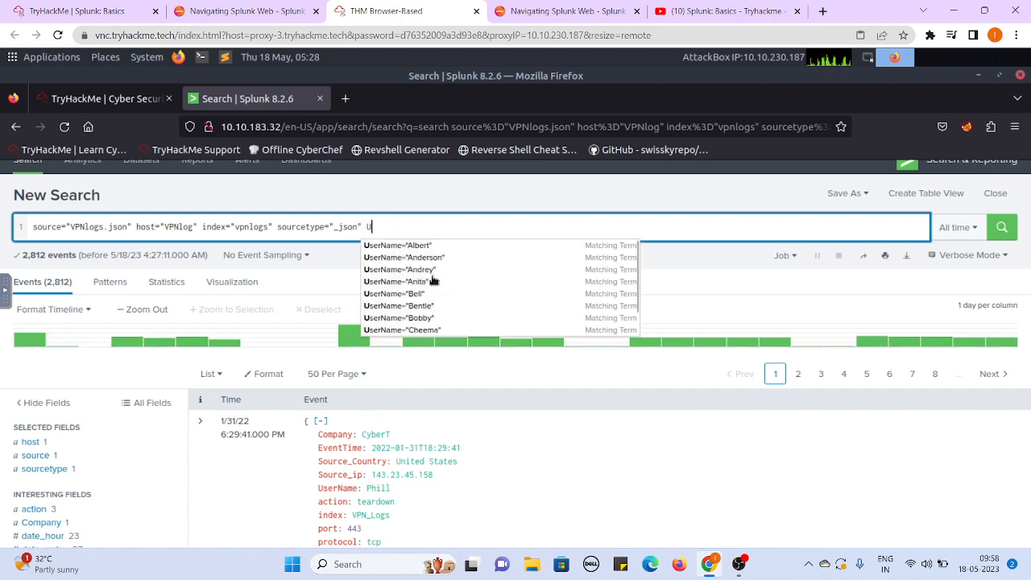
{"action": "type", "text": "serna"}
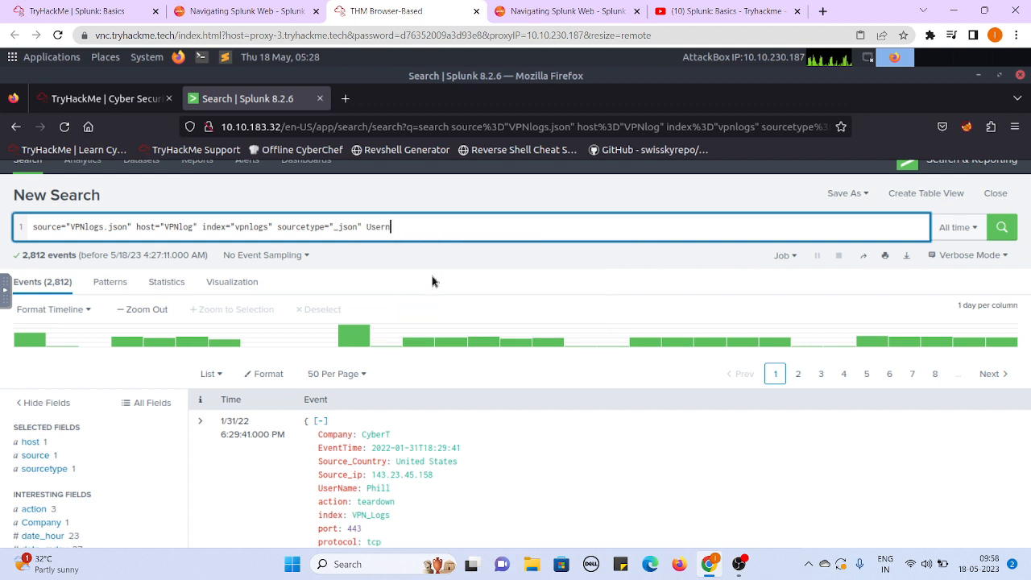
{"action": "key", "text": "BackSpace"}
{"action": "type", "text": "Name=\"Maleena"}
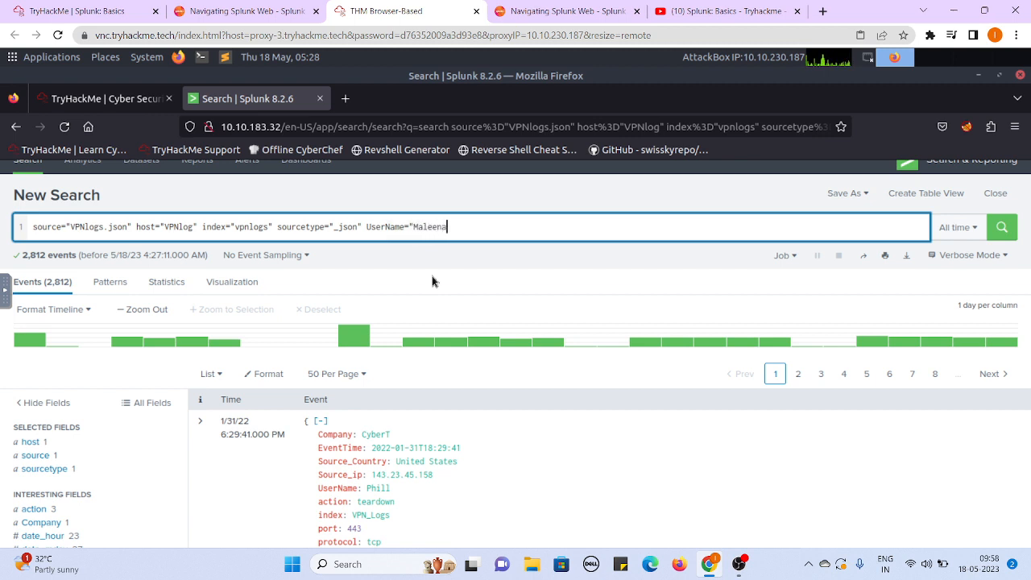
{"action": "left_click", "coordinate": [1001, 228]}
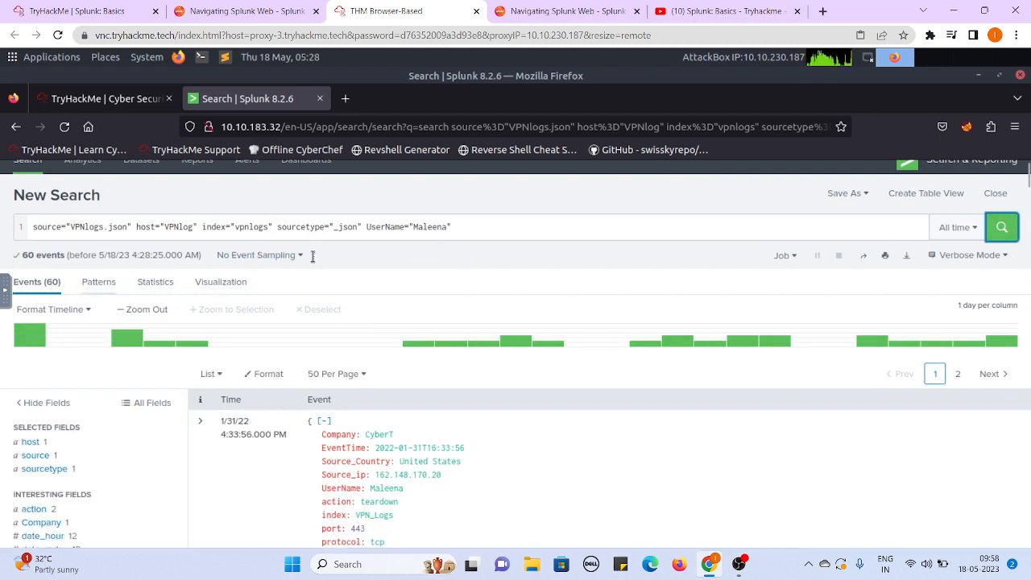
- Check the third Task 5 question and replace the UserName filter in the Splunk query with a Source_ip condition
{"action": "left_click", "coordinate": [103, 8]}
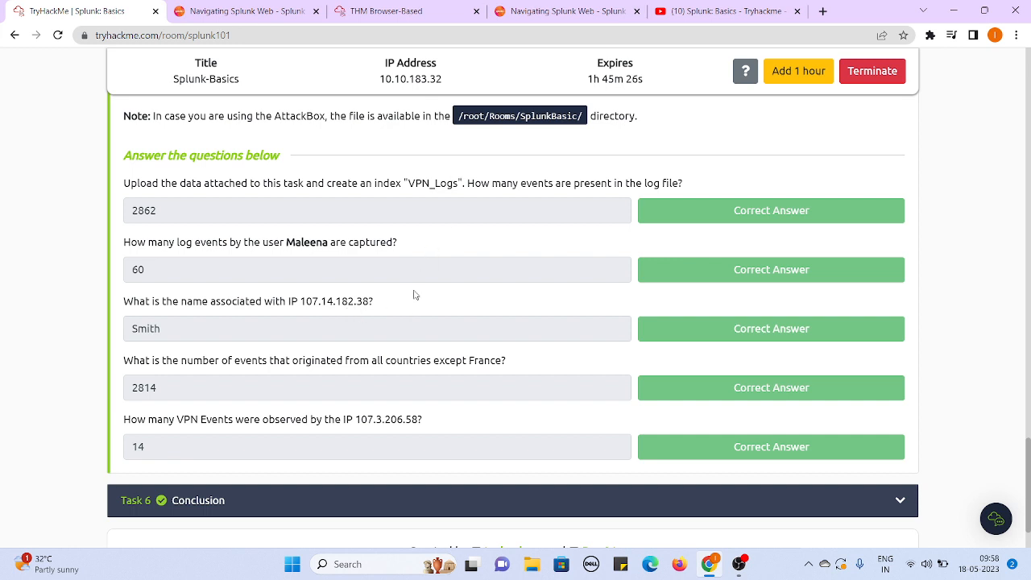
{"action": "left_click", "coordinate": [417, 10]}
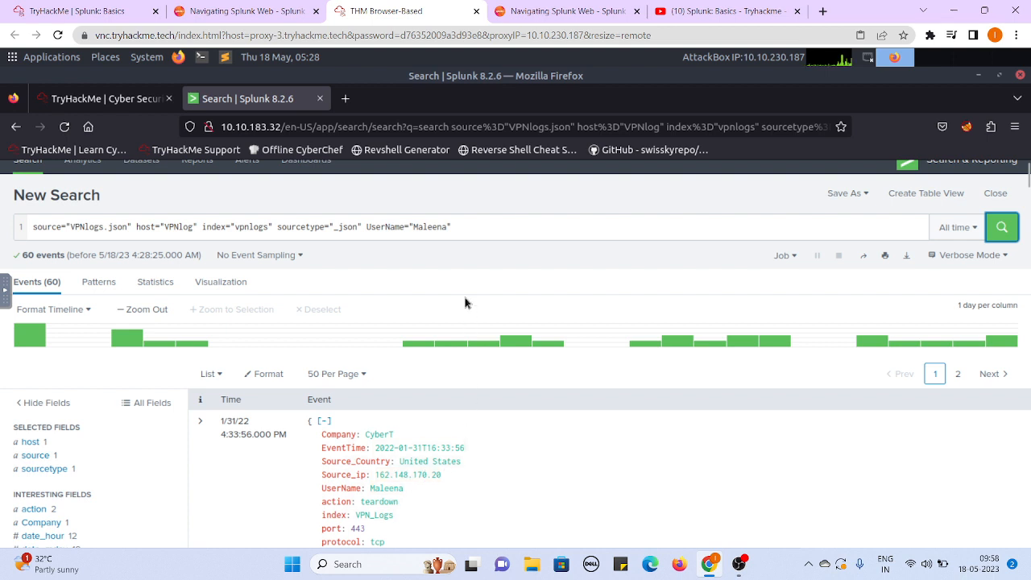
{"action": "left_click", "coordinate": [462, 231]}
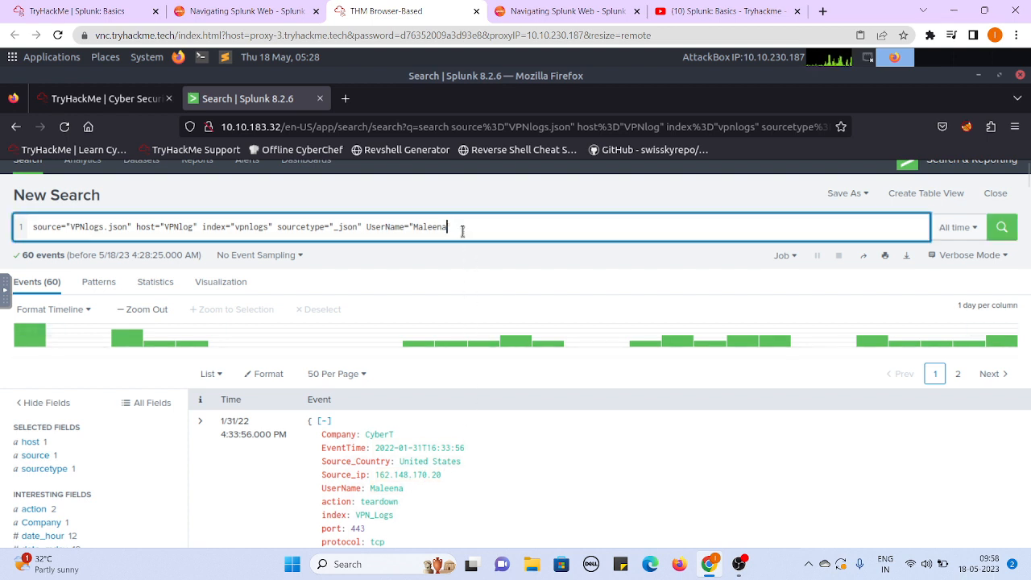
{"action": "key", "text": "BackSpace"}
{"action": "key", "text": "BackSpace"}
{"action": "key", "text": "BackSpace"}
{"action": "key", "text": "BackSpace"}
{"action": "key", "text": "BackSpace"}
{"action": "key", "text": "BackSpace"}
{"action": "key", "text": "BackSpace"}
{"action": "key", "text": "BackSpace"}
{"action": "key", "text": "BackSpace"}
{"action": "key", "text": "BackSpace"}
{"action": "key", "text": "BackSpace"}
{"action": "key", "text": "BackSpace"}
{"action": "key", "text": "BackSpace"}
{"action": "key", "text": "BackSpace"}
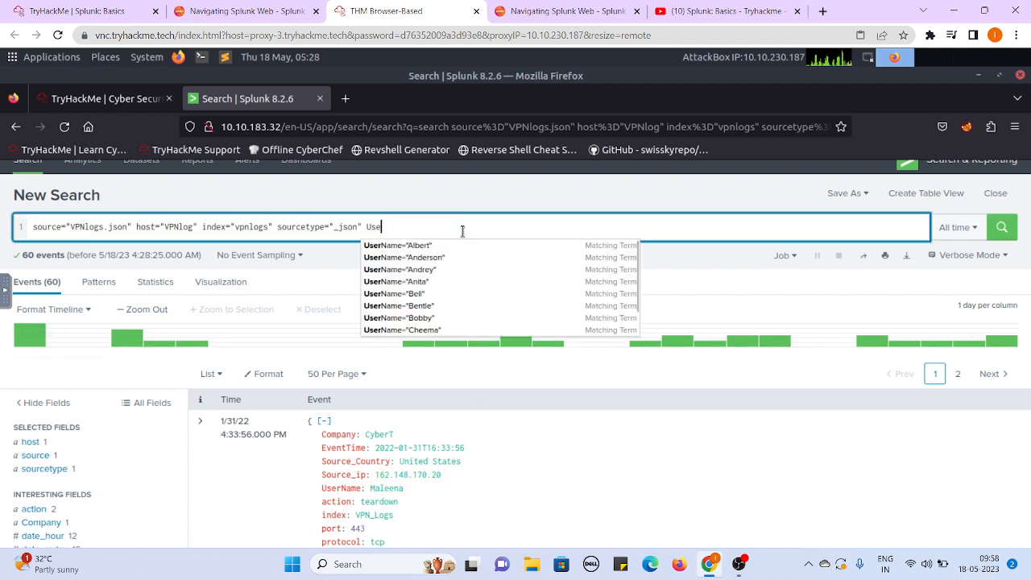
{"action": "key", "text": "BackSpace"}
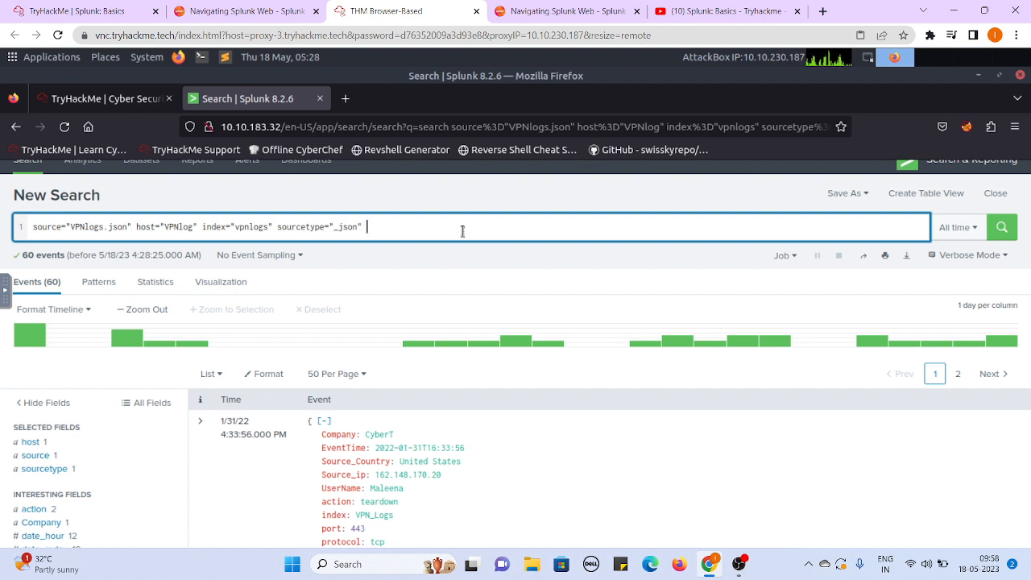
{"action": "type", "text": "Source"}
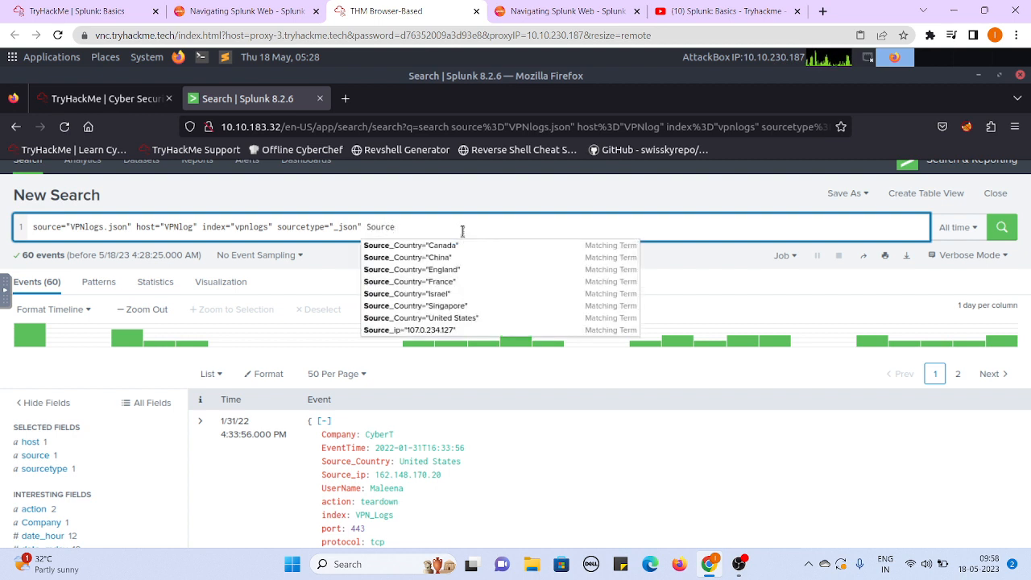
{"action": "type", "text": "_ip="}
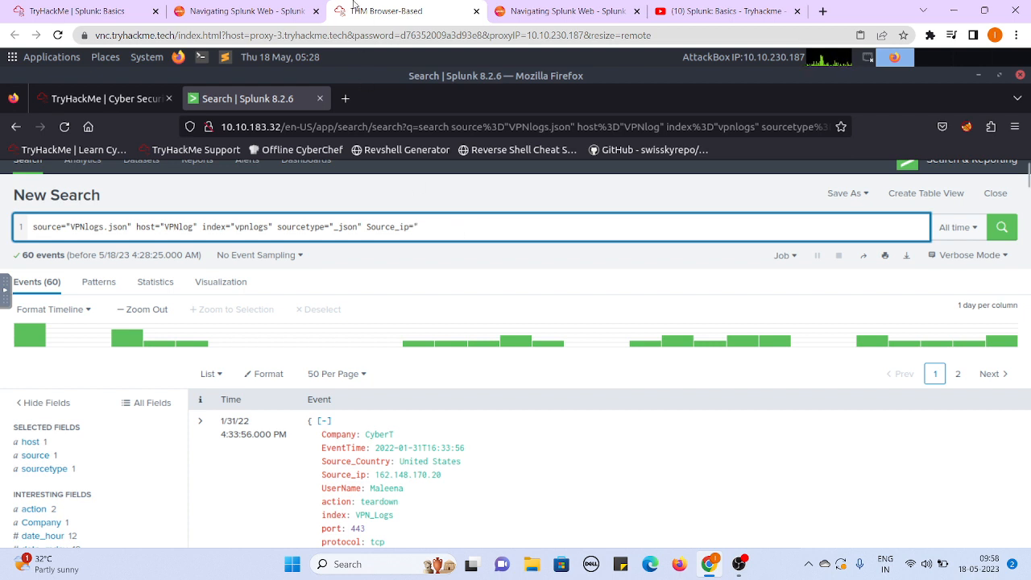
- Complete the condition as Source_ip="107.14.182.38" using the address from the Task 5 question, and run the search
{"action": "left_click", "coordinate": [46, 8]}
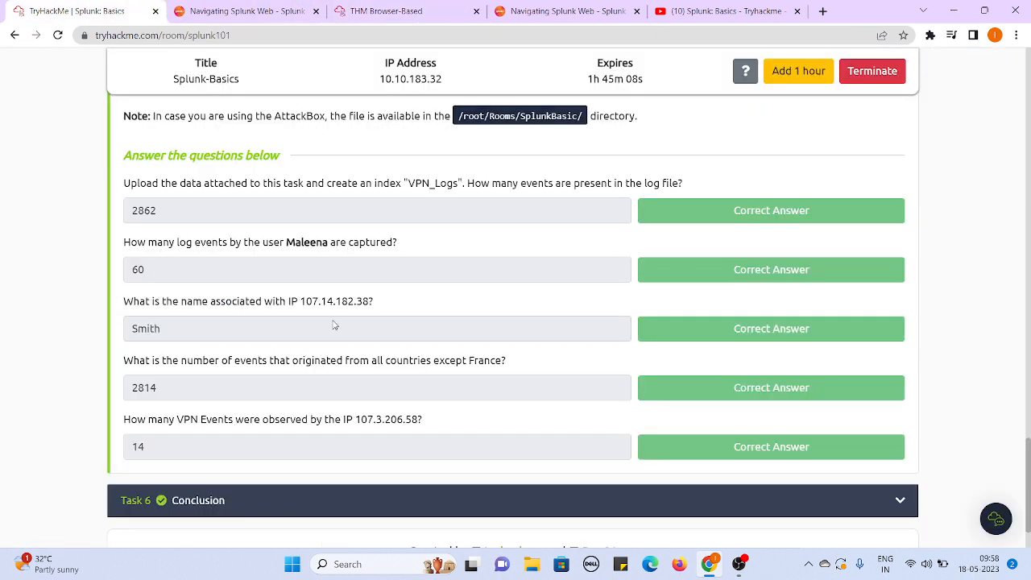
{"action": "left_click", "coordinate": [413, 8]}
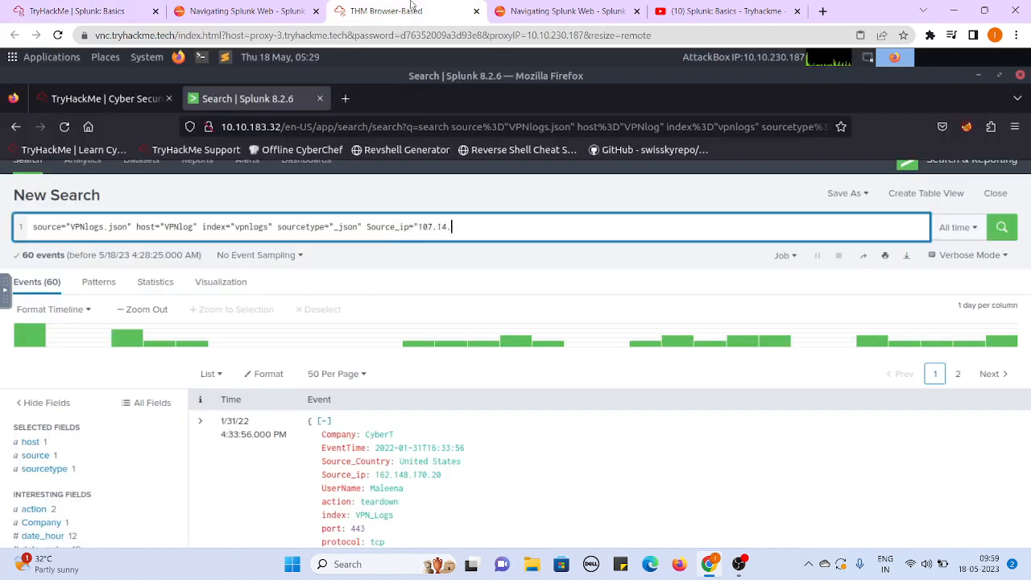
{"action": "type", "text": "82.38"}
{"action": "key", "text": "Return"}
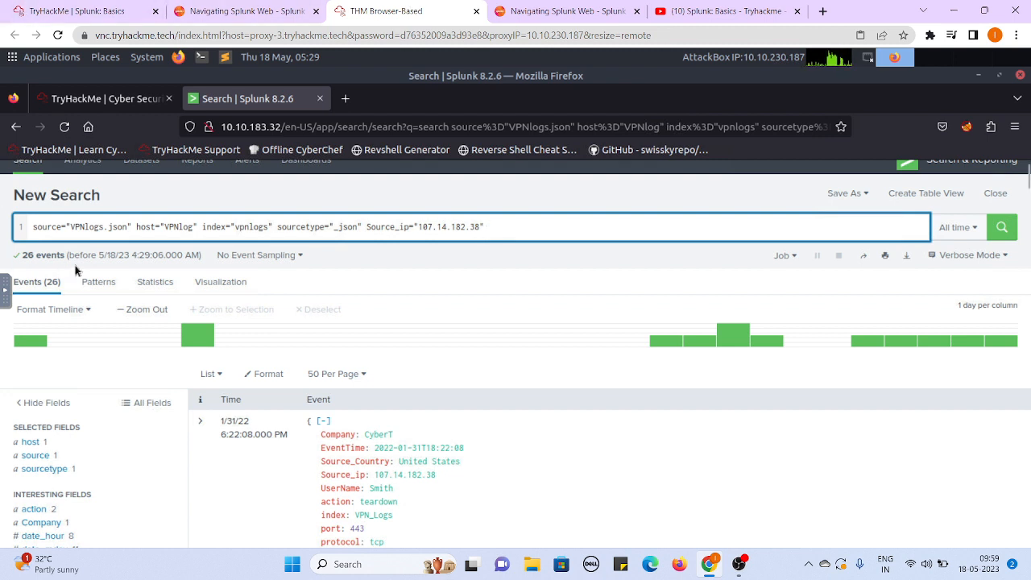
- Compare the UserName value in the Splunk event for 107.14.182.38 with the answer to the third Task 5 question
{"action": "left_click", "coordinate": [97, 4]}
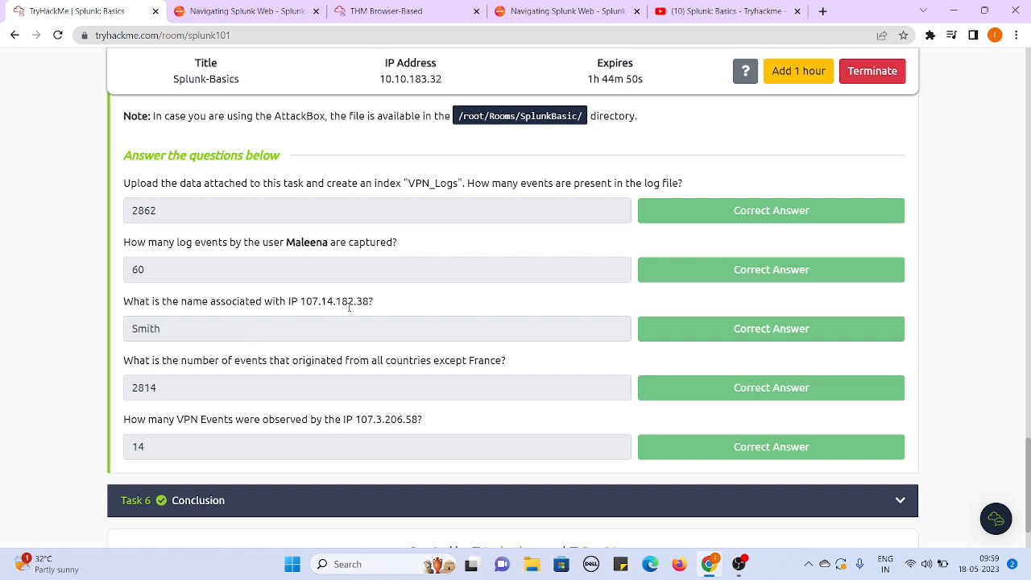
{"action": "left_click", "coordinate": [435, 11]}
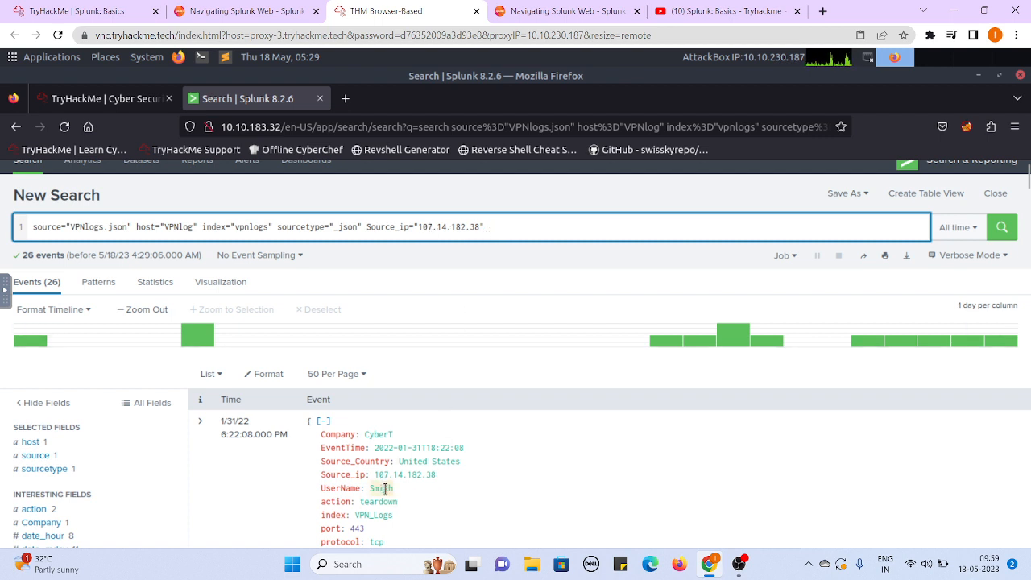
{"action": "left_click", "coordinate": [63, 17]}
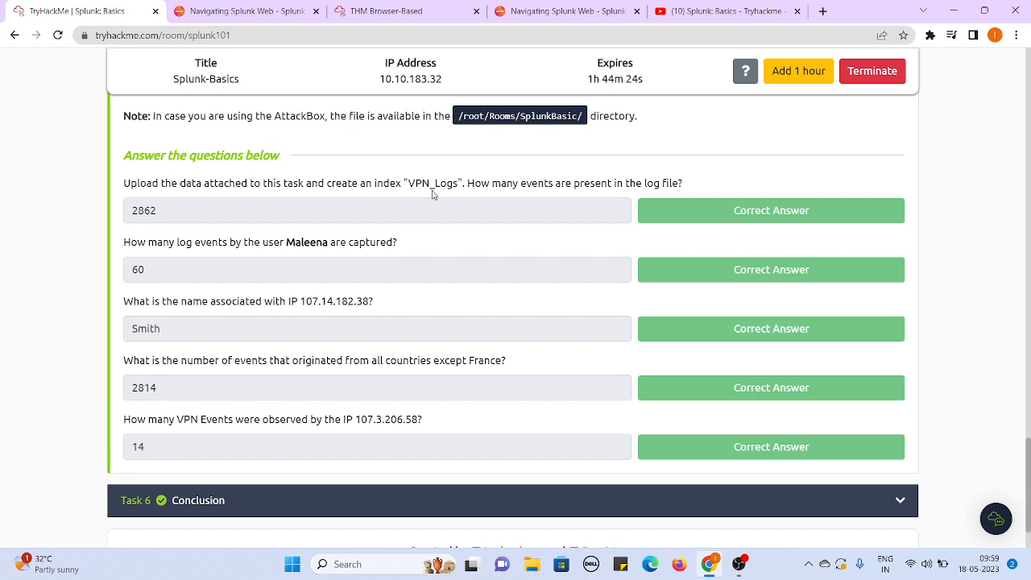
- Replace the Source_ip condition in the Splunk query with the Source_Country field
{"action": "left_click", "coordinate": [386, 11]}
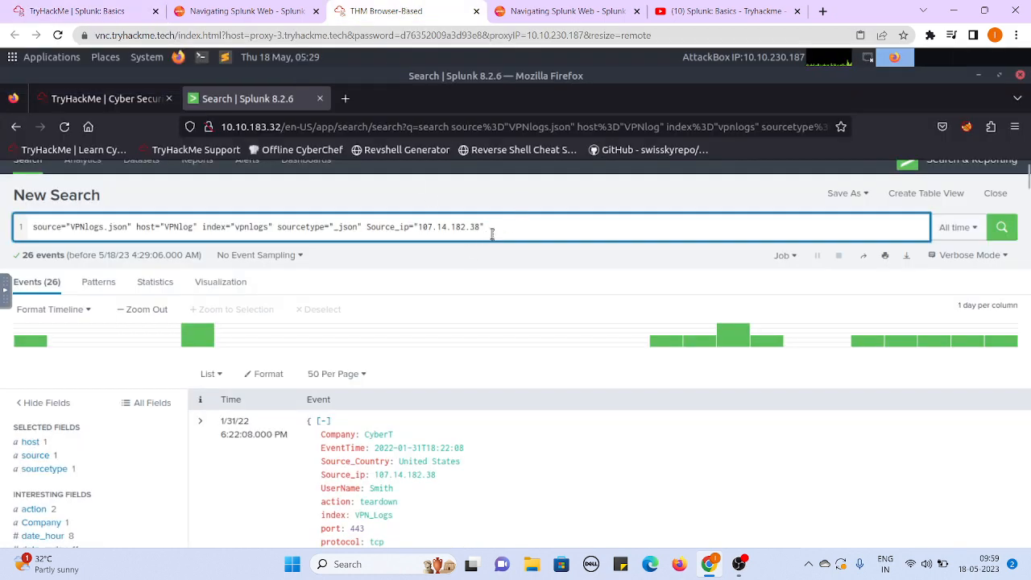
{"action": "key", "text": "BackSpace"}
{"action": "key", "text": "BackSpace"}
{"action": "key", "text": "BackSpace"}
{"action": "key", "text": "BackSpace"}
{"action": "key", "text": "BackSpace"}
{"action": "key", "text": "BackSpace"}
{"action": "key", "text": "BackSpace"}
{"action": "key", "text": "BackSpace"}
{"action": "key", "text": "BackSpace"}
{"action": "key", "text": "BackSpace"}
{"action": "key", "text": "BackSpace"}
{"action": "key", "text": "BackSpace"}
{"action": "key", "text": "BackSpace"}
{"action": "key", "text": "BackSpace"}
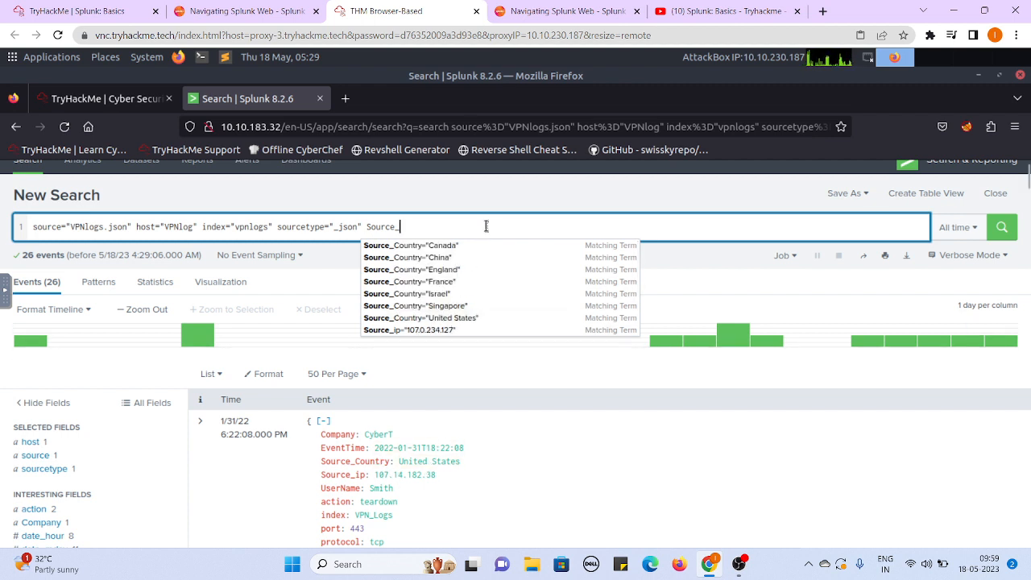
{"action": "type", "text": "Country"}
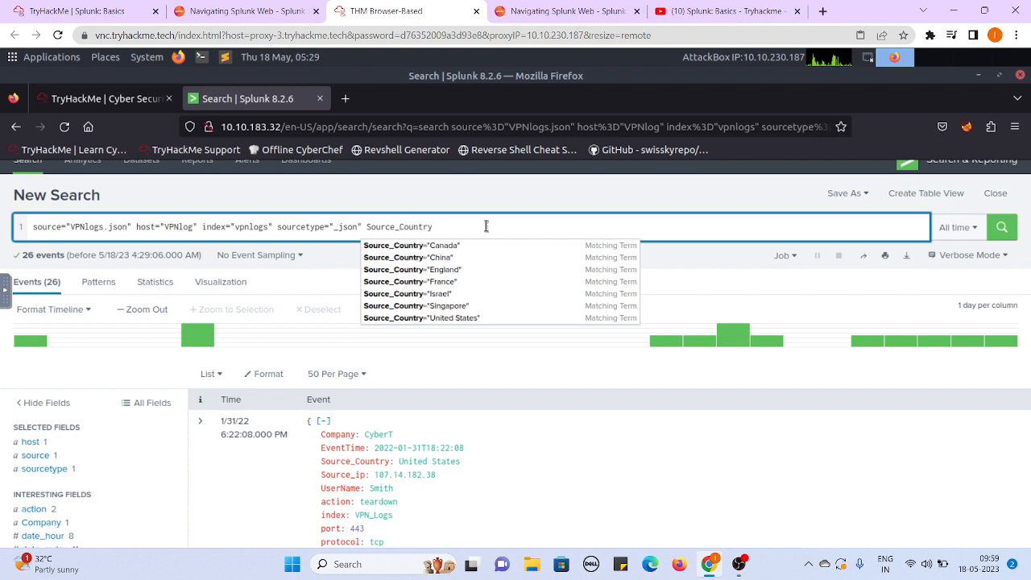
- Complete the filter as Source_Country!="France", run the search, and compare the event count with the fourth Task 5 answer
{"action": "left_click", "coordinate": [77, 11]}
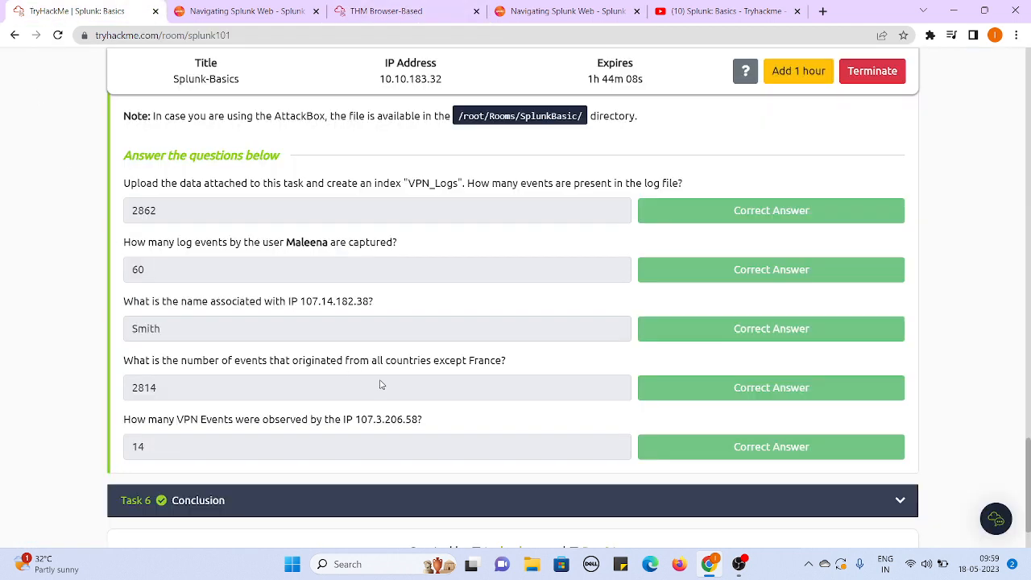
{"action": "left_click", "coordinate": [386, 11]}
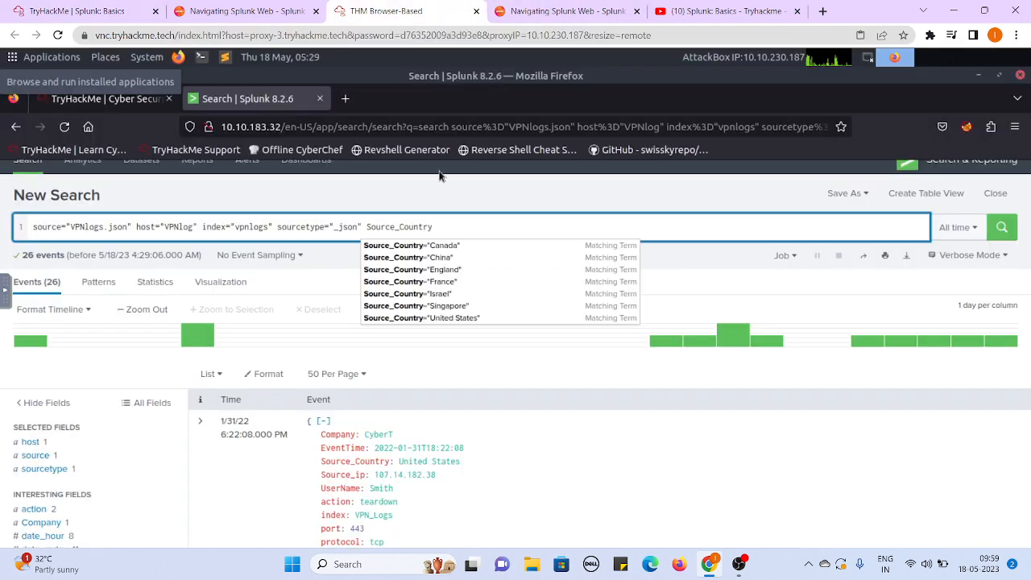
{"action": "type", "text": "!=\"Fra"}
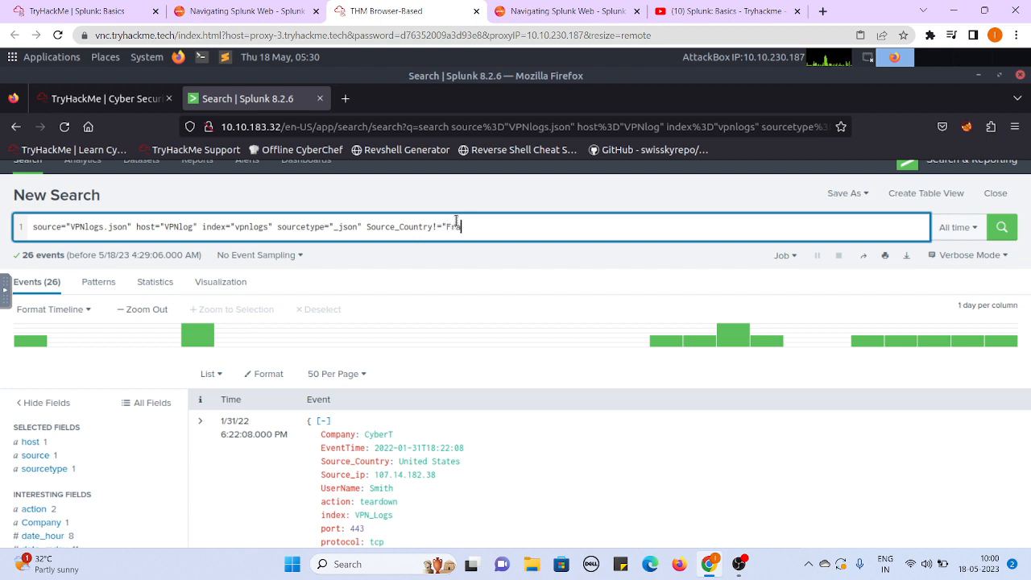
{"action": "type", "text": "nce"}
{"action": "key", "text": "Return"}
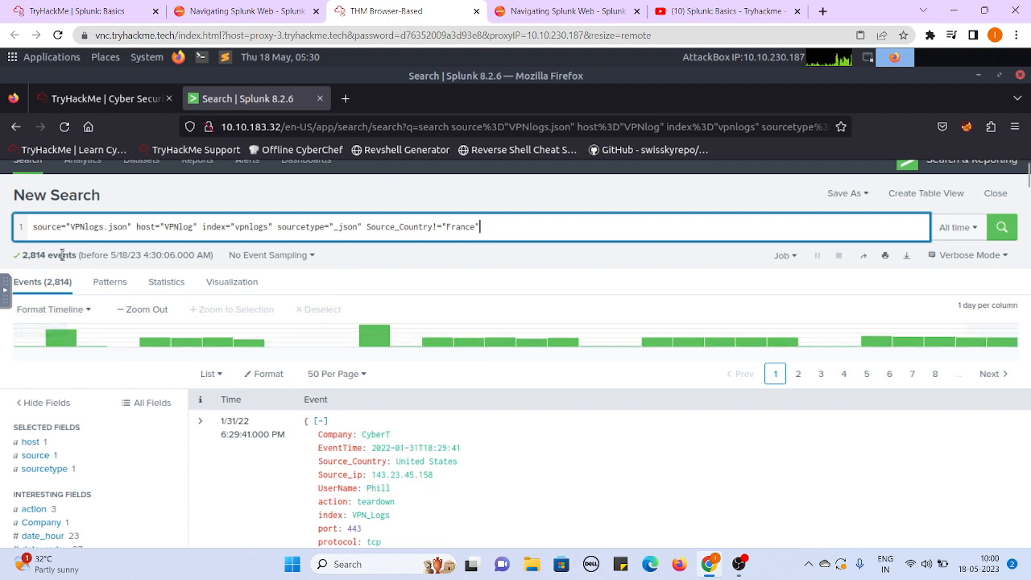
{"action": "left_click", "coordinate": [94, 8]}
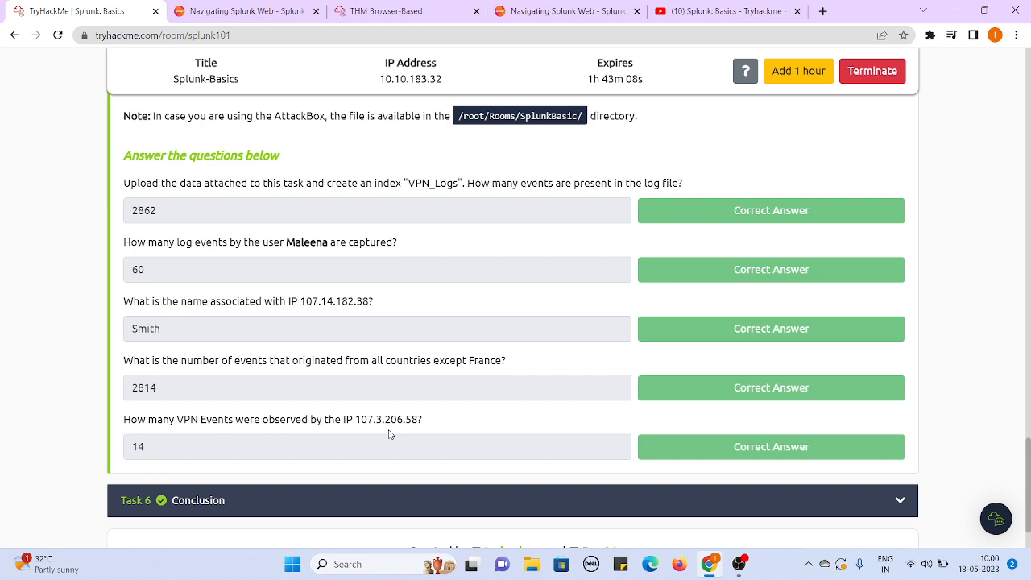
- Switch back to Splunk and replace the Source_Country condition in the query with the Source_ip field
{"action": "left_click", "coordinate": [387, 11]}
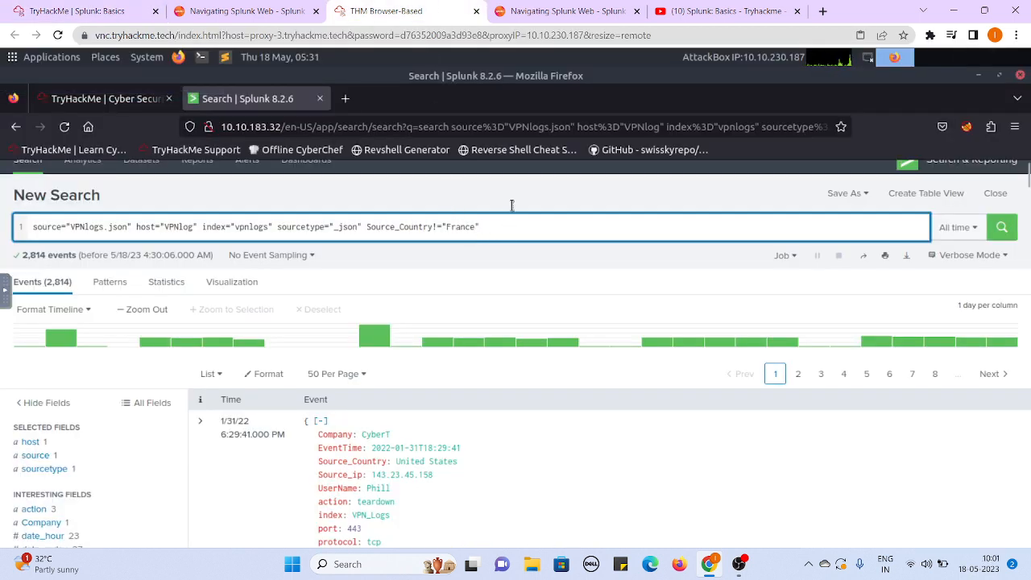
{"action": "key", "text": "BackSpace"}
{"action": "key", "text": "BackSpace"}
{"action": "key", "text": "BackSpace"}
{"action": "key", "text": "BackSpace"}
{"action": "key", "text": "BackSpace"}
{"action": "key", "text": "BackSpace"}
{"action": "key", "text": "BackSpace"}
{"action": "key", "text": "BackSpace"}
{"action": "key", "text": "BackSpace"}
{"action": "key", "text": "BackSpace"}
{"action": "key", "text": "BackSpace"}
{"action": "key", "text": "BackSpace"}
{"action": "key", "text": "BackSpace"}
{"action": "key", "text": "BackSpace"}
{"action": "key", "text": "BackSpace"}
{"action": "key", "text": "BackSpace"}
{"action": "key", "text": "BackSpace"}
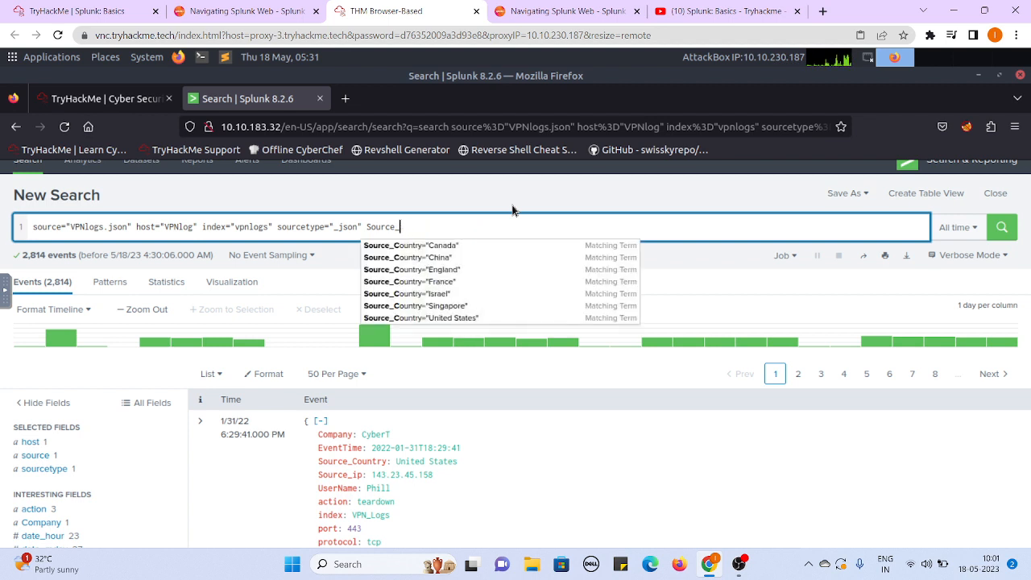
{"action": "type", "text": "ip=\""}
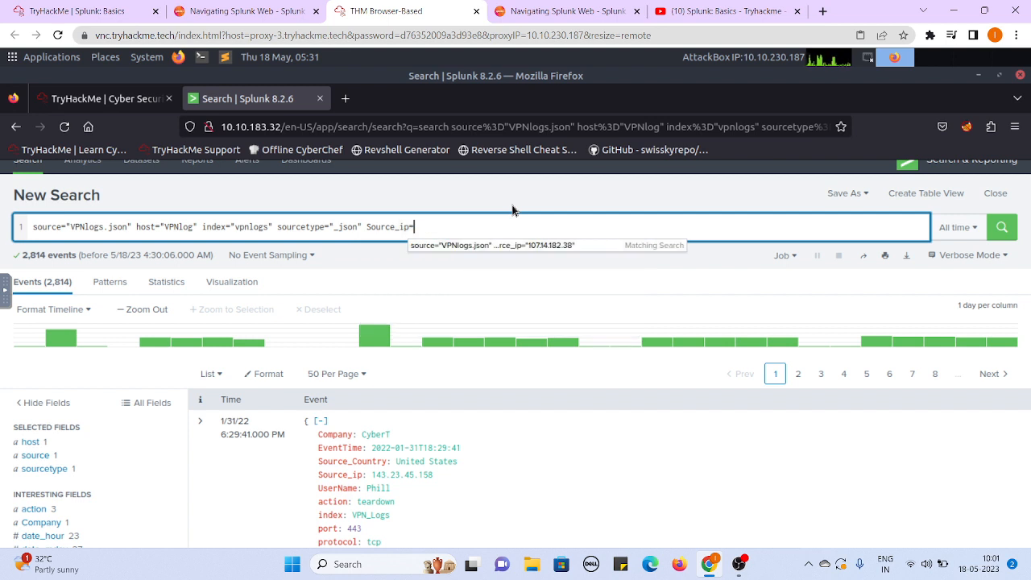
- Complete the condition as Source_ip="107.3.206.58" using the address from the fifth Task 5 question, and run the search
{"action": "left_click", "coordinate": [38, 6]}
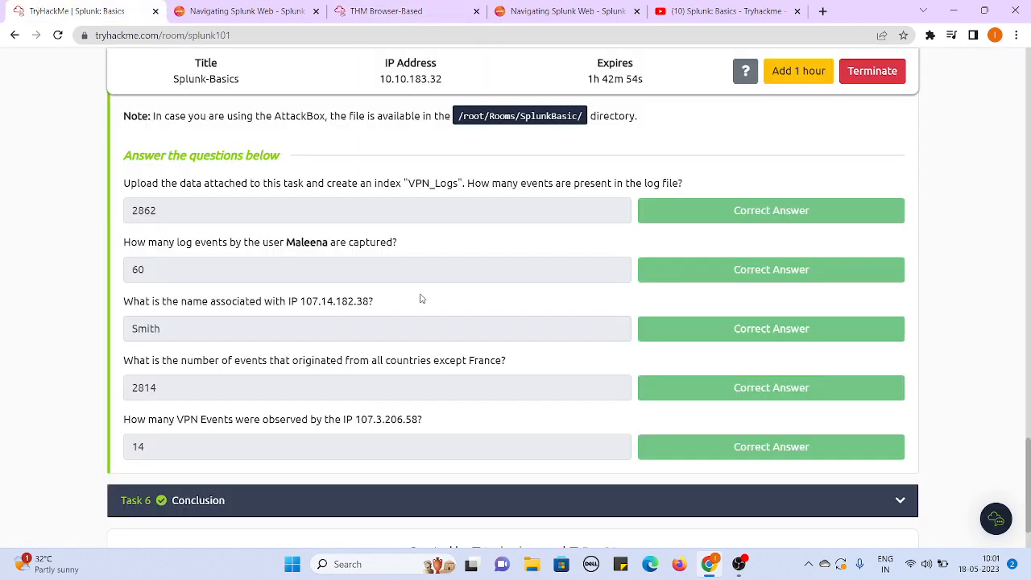
{"action": "left_click", "coordinate": [410, 8]}
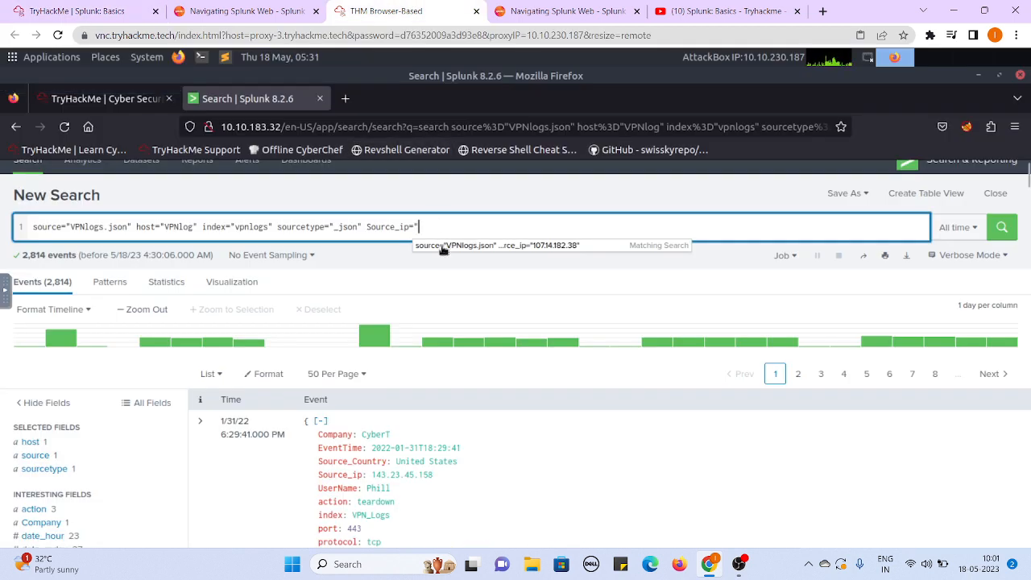
{"action": "type", "text": "10"}
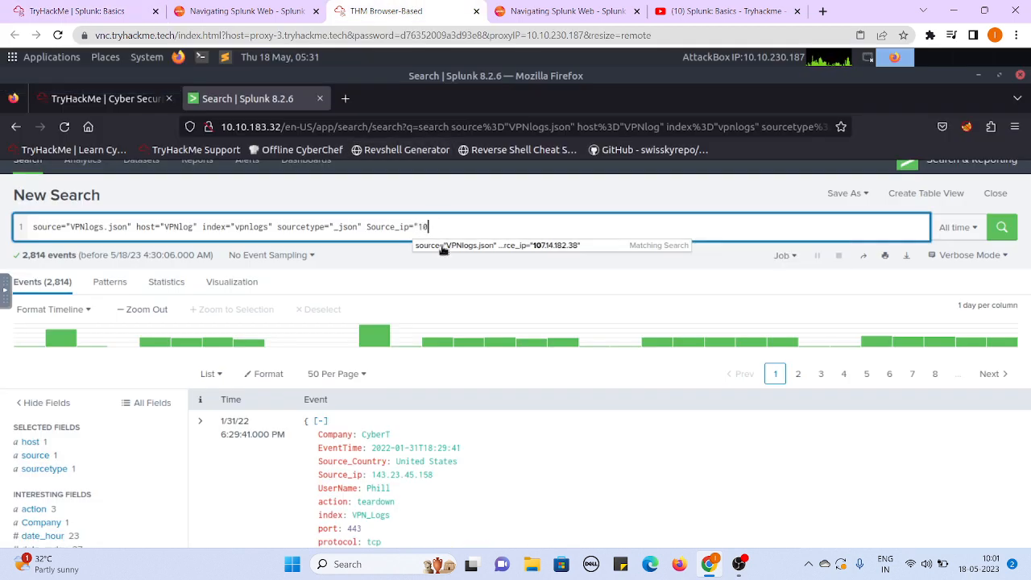
{"action": "type", "text": "7.3."}
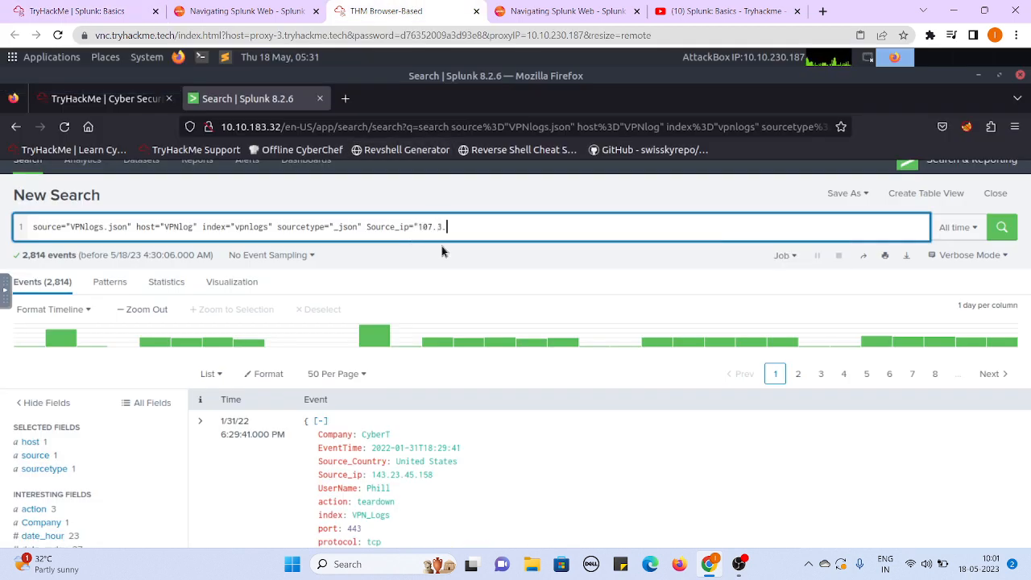
{"action": "type", "text": "206."}
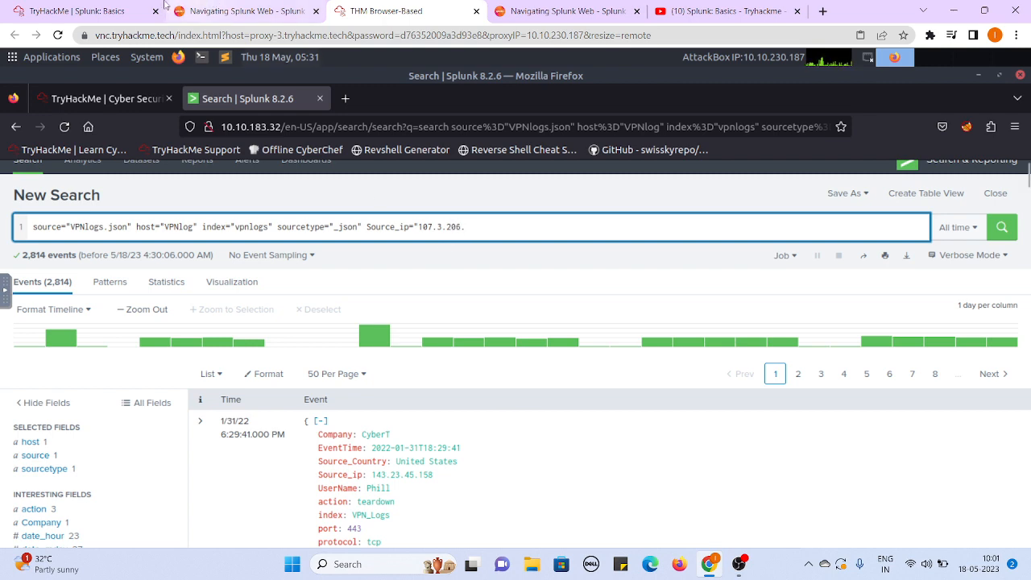
{"action": "left_click", "coordinate": [116, 7]}
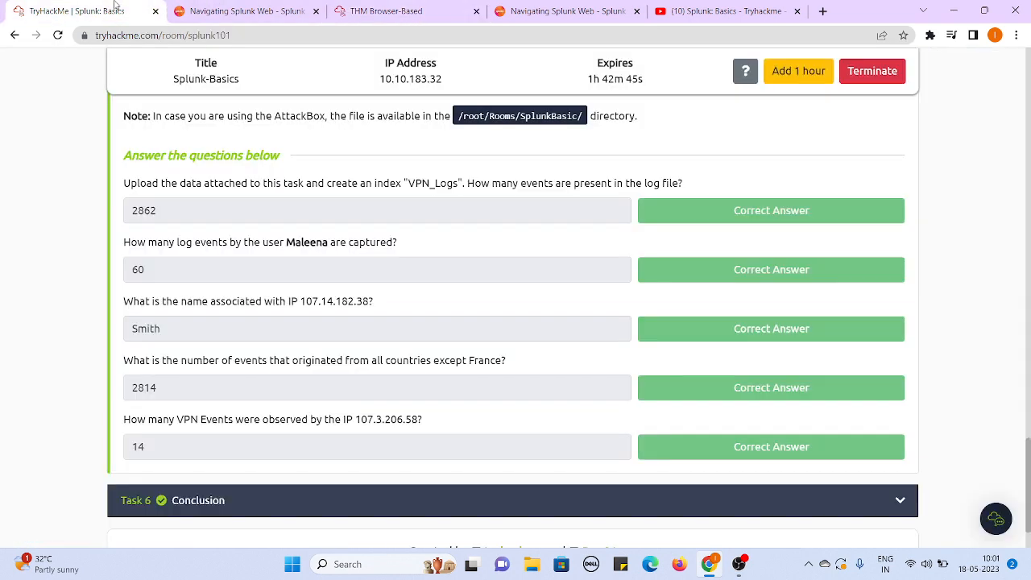
{"action": "left_click", "coordinate": [384, 11]}
{"action": "type", "text": ".5"}
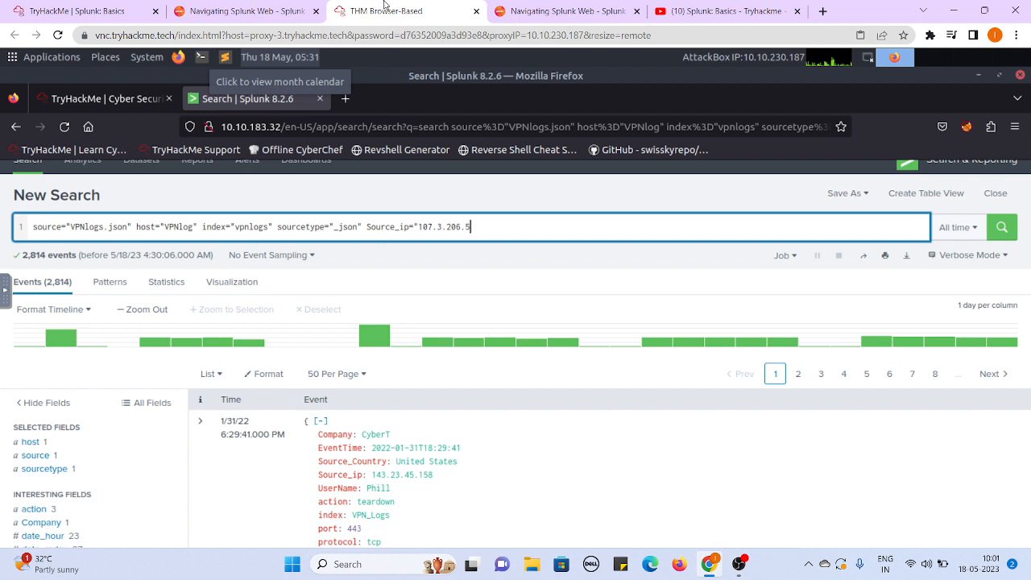
{"action": "type", "text": "8\""}
{"action": "key", "text": "Return"}
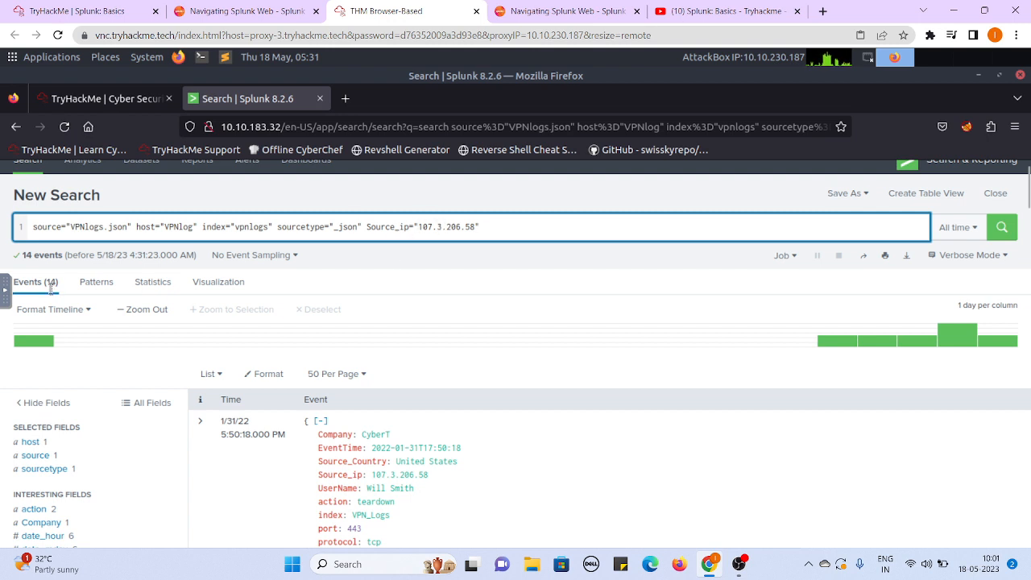
- Compare the Splunk event count with the fifth Task 5 answer in the TryHackMe room, and expand the Task 6 Conclusion to read it
{"action": "left_click", "coordinate": [64, 14]}
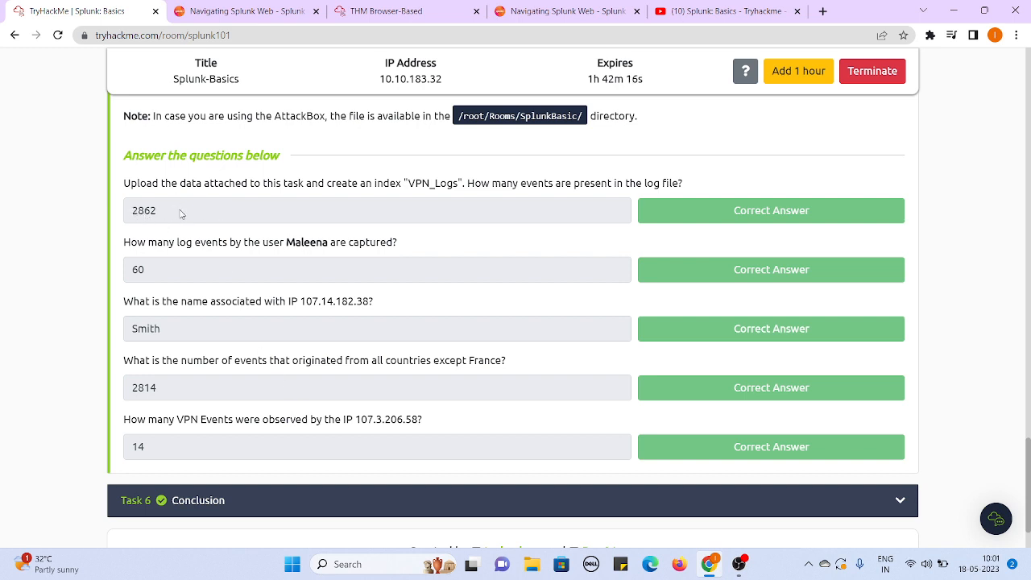
{"action": "left_click", "coordinate": [207, 511]}
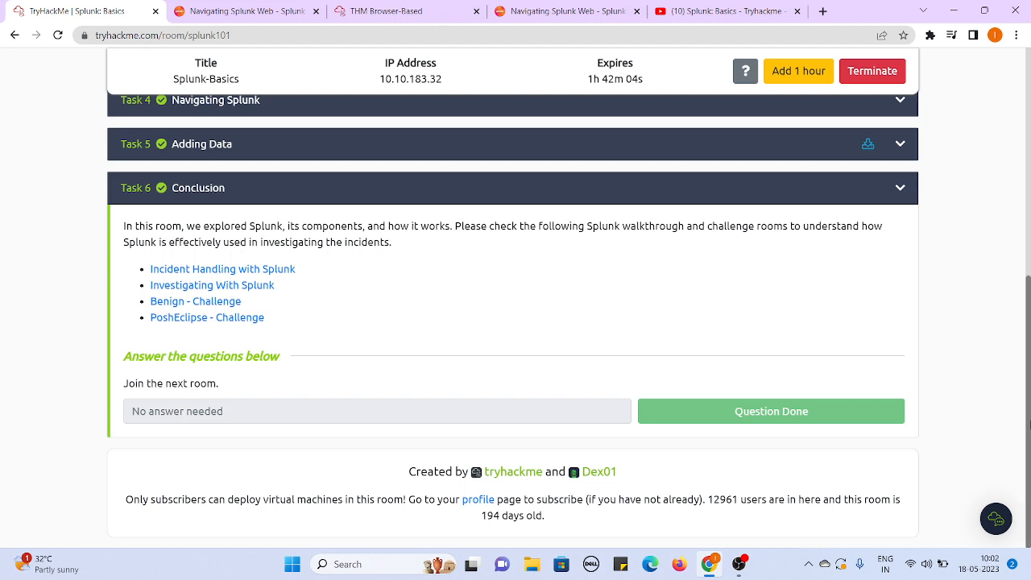
- Terminate the active Splunk-Basics machine from the room's Active Machine Information
{"action": "left_click_drag", "start_coordinate": [1028, 425], "coordinate": [1030, 213]}
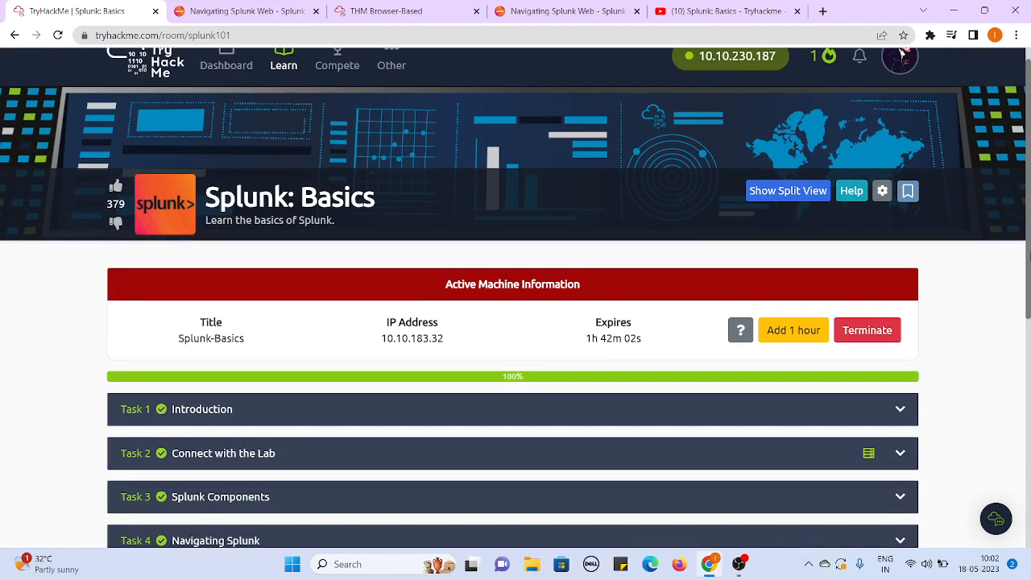
{"action": "scroll", "coordinate": [758, 279], "scroll_direction": "up", "scroll_amount": 1}
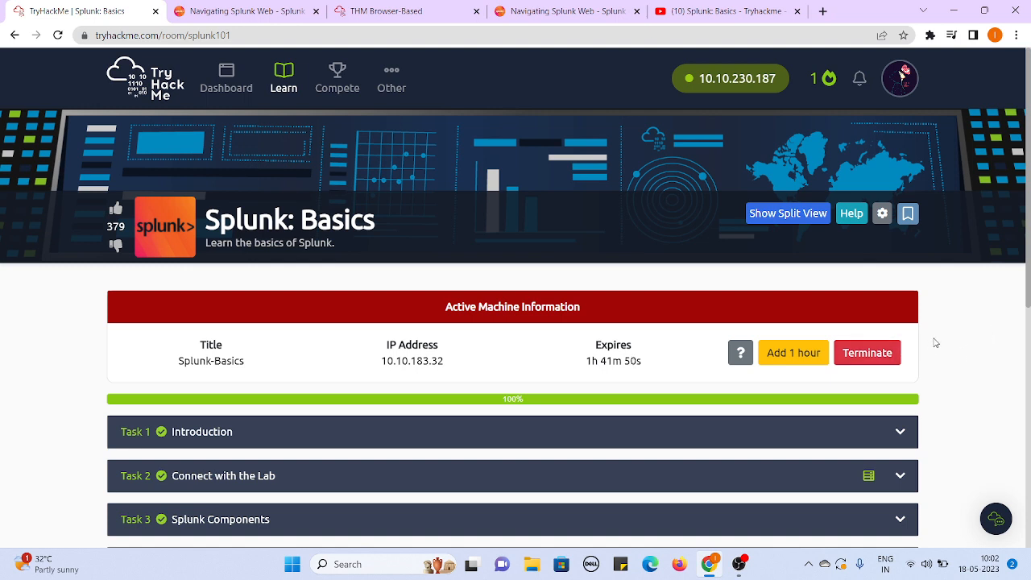
{"action": "left_click", "coordinate": [875, 356]}
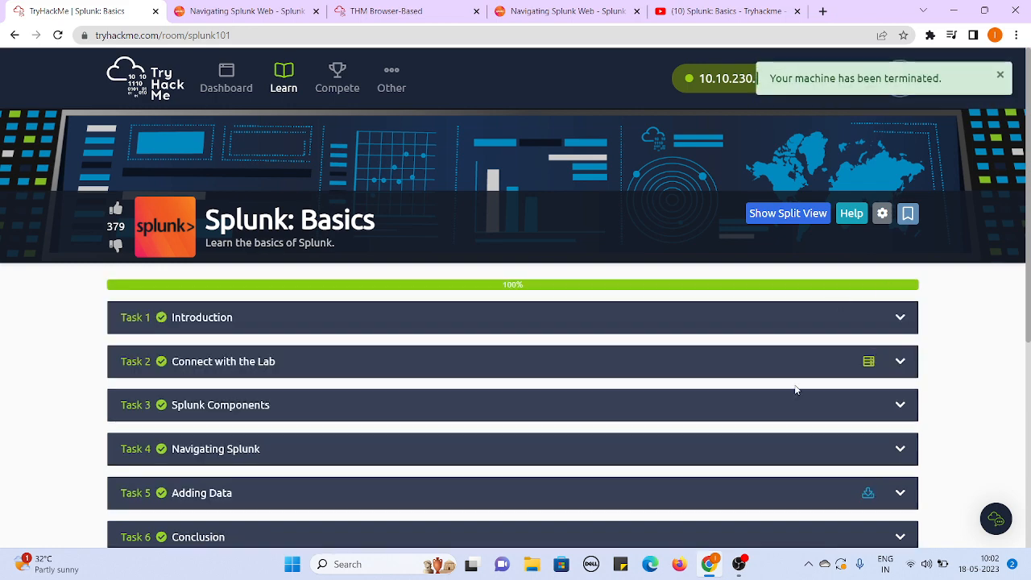